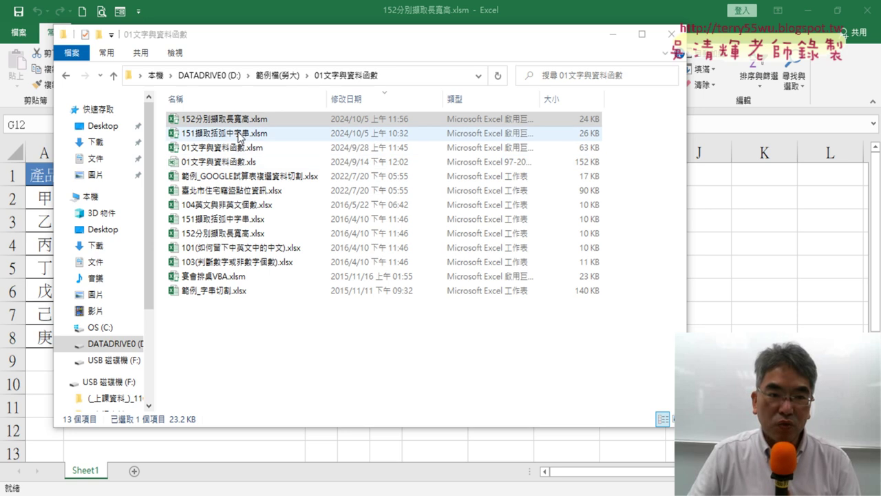
# Open 151擷取括弧中字串.xlsm from File Explorer in Excel.
pyautogui.click(241, 135)
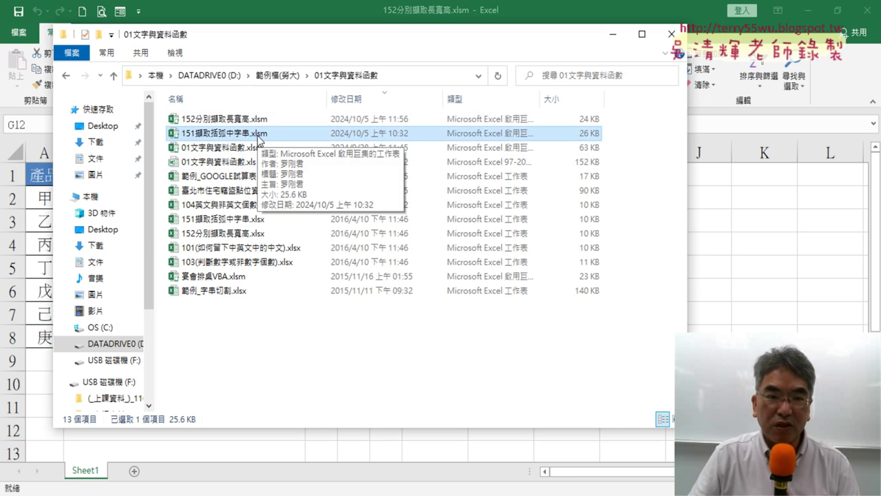
pyautogui.moveTo(259, 135)
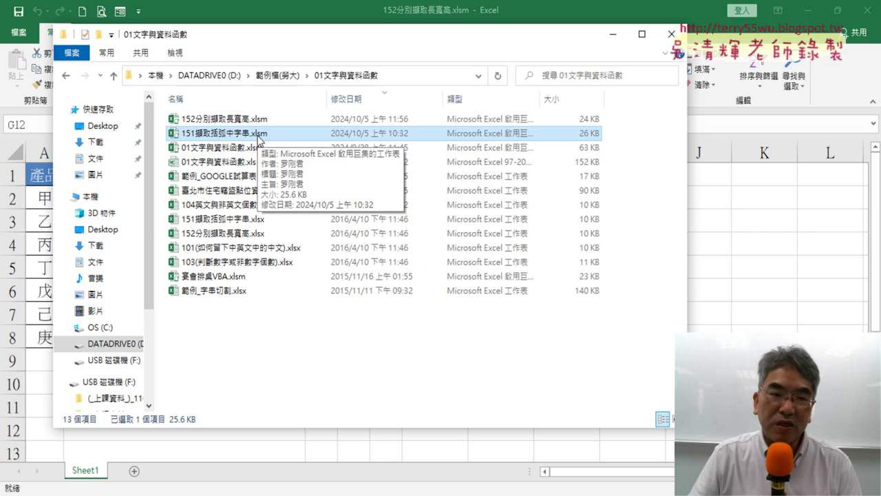
pyautogui.moveTo(316, 42); pyautogui.dragTo(464, 41)
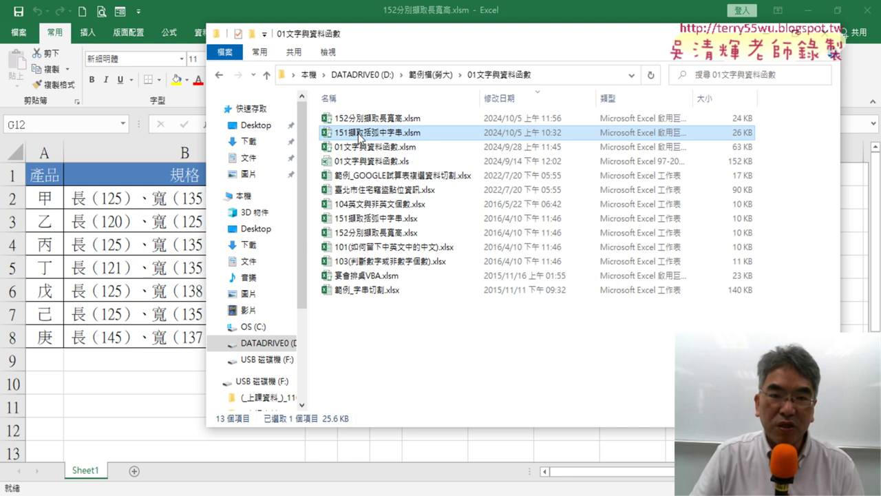
pyautogui.hotkey('alt', 'Tab')
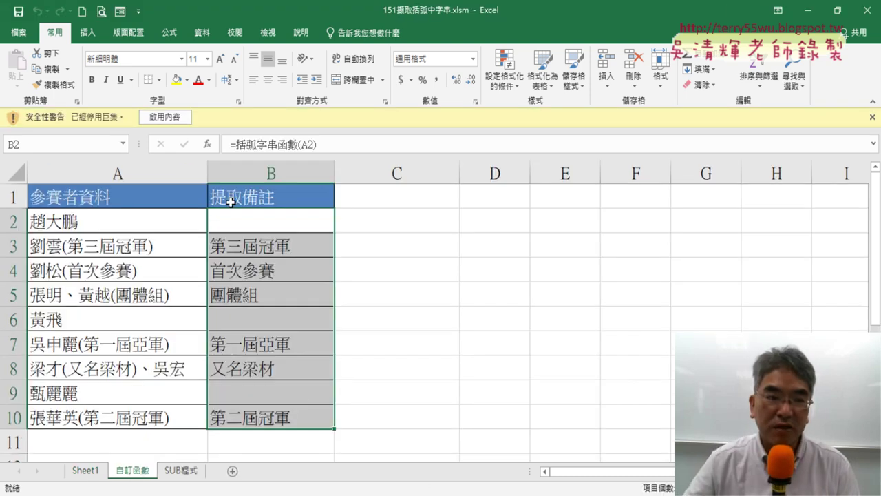
# Enable the workbook's macro content and inspect the bracketed text in A3.
pyautogui.click(168, 117)
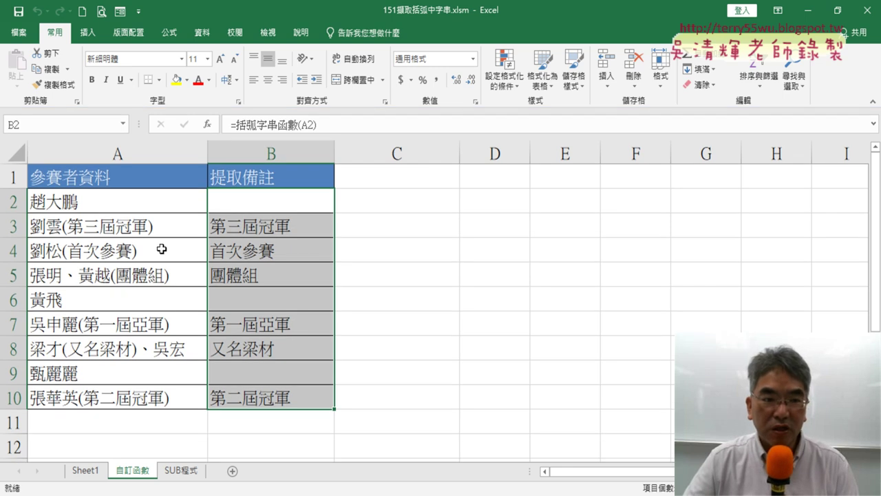
pyautogui.click(69, 228)
pyautogui.doubleClick(68, 227)
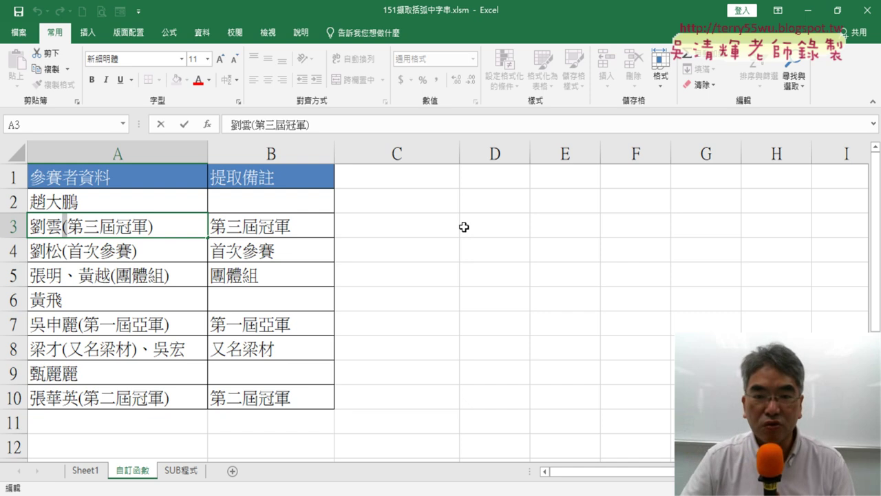
# For cell D3, list the 文字 text functions in Insert Function and read BIG5's description.
pyautogui.click(491, 229)
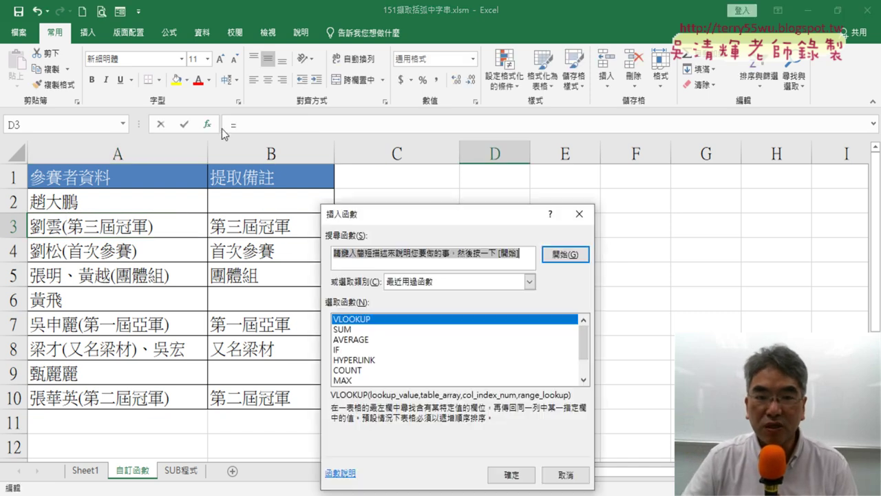
pyautogui.click(315, 125)
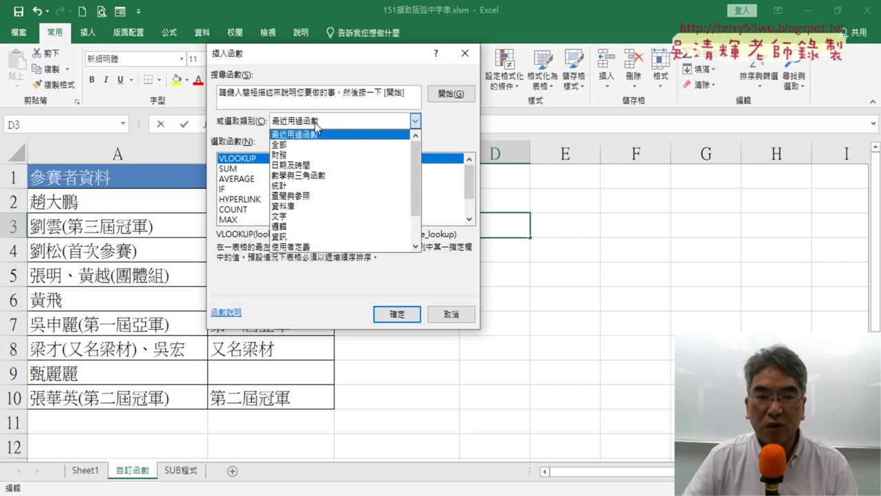
pyautogui.click(305, 221)
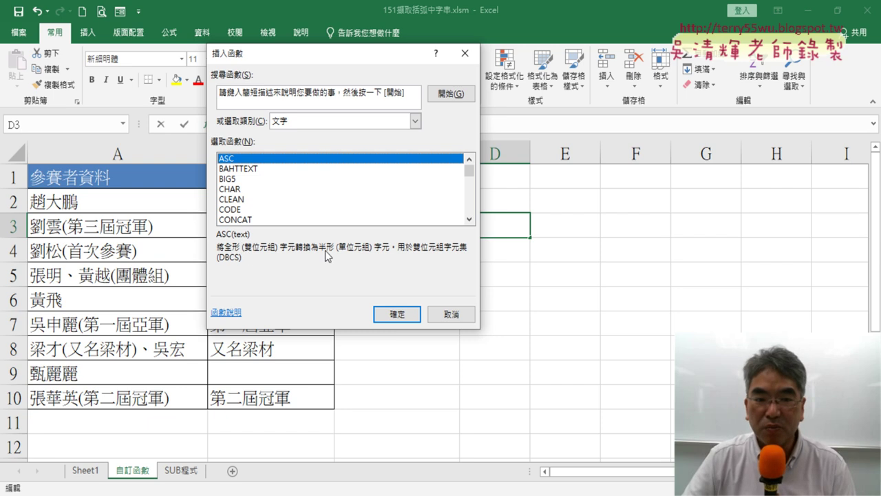
pyautogui.click(241, 180)
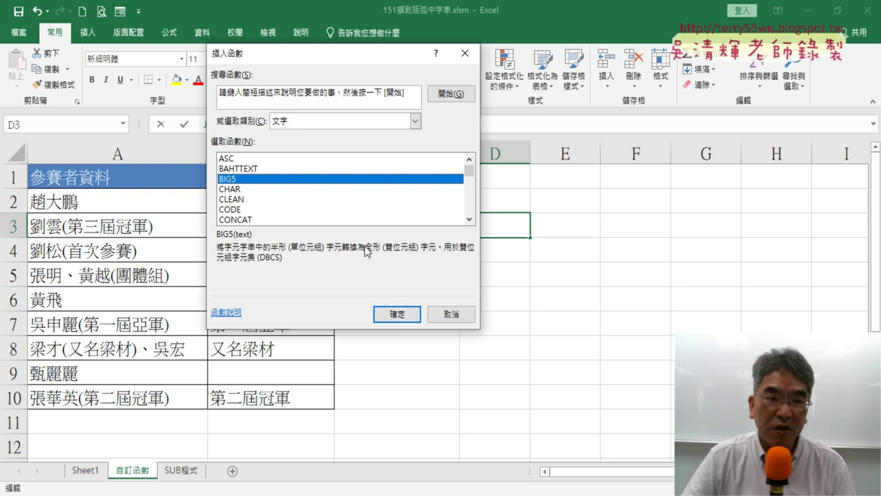
pyautogui.click(470, 219)
pyautogui.click(471, 219)
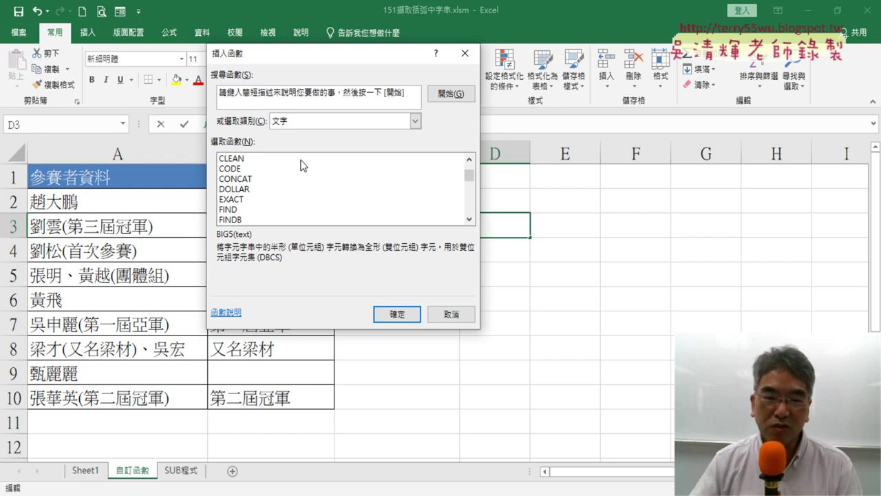
# Close the function chooser without inserting anything and look at A3's text.
pyautogui.click(459, 321)
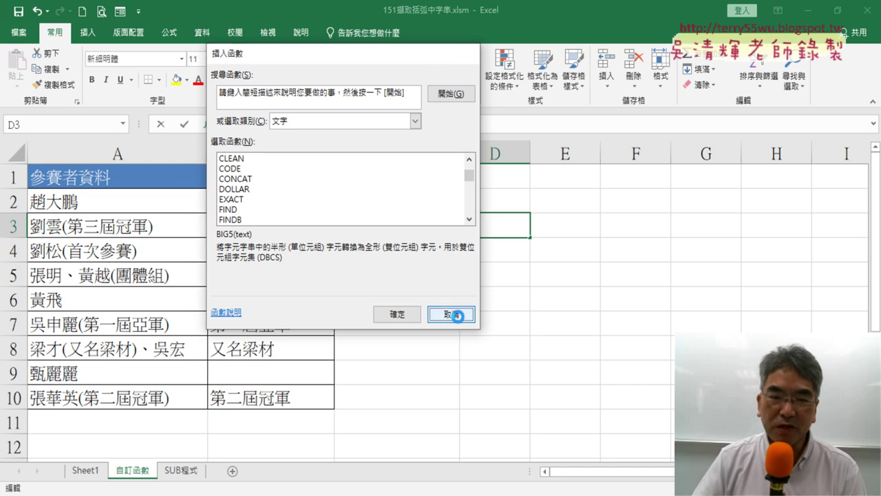
pyautogui.click(244, 200)
pyautogui.click(93, 231)
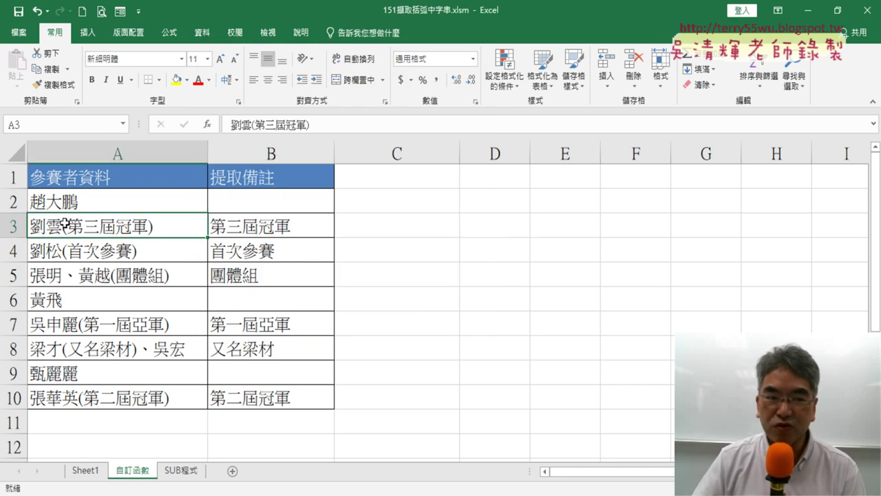
# For D1, read the BIG5, CHAR, CLEAN, CODE and CONCAT descriptions, then open CONCAT's online help.
pyautogui.click(501, 185)
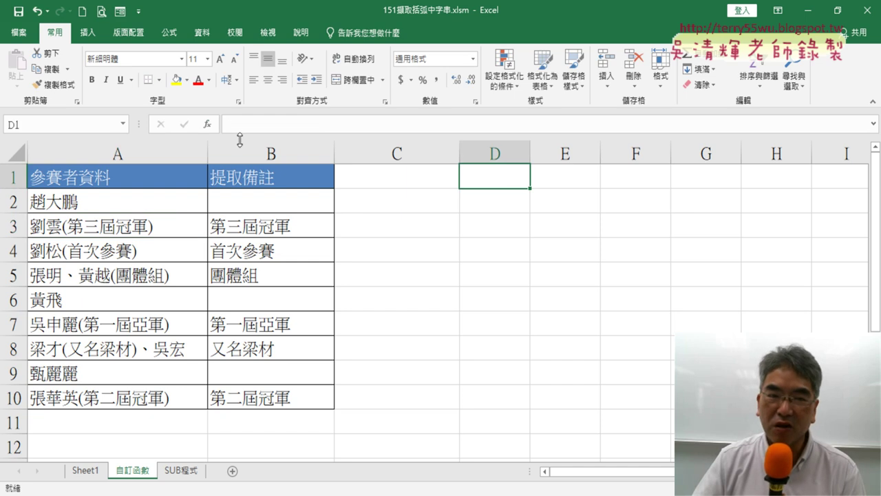
pyautogui.click(208, 125)
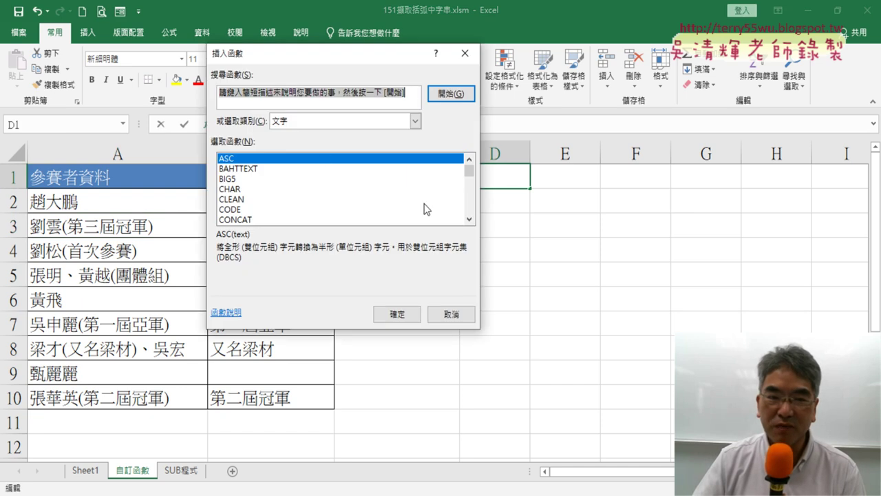
pyautogui.click(471, 219)
pyautogui.click(258, 169)
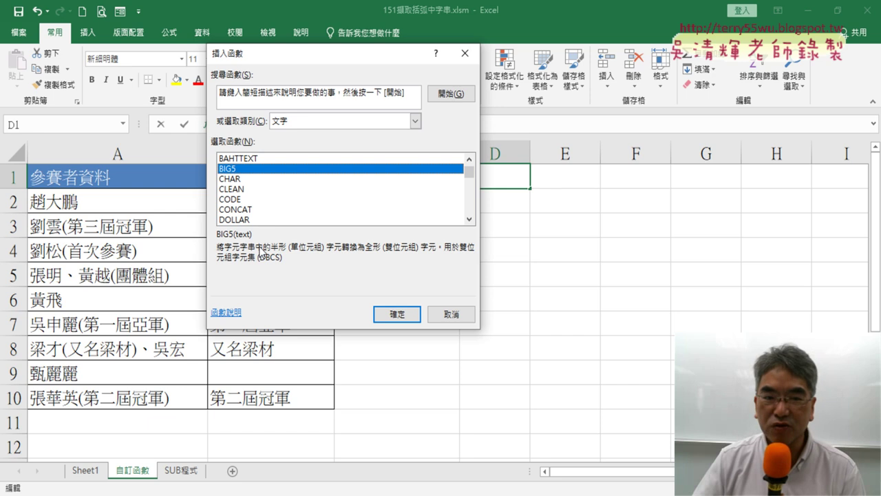
pyautogui.click(251, 180)
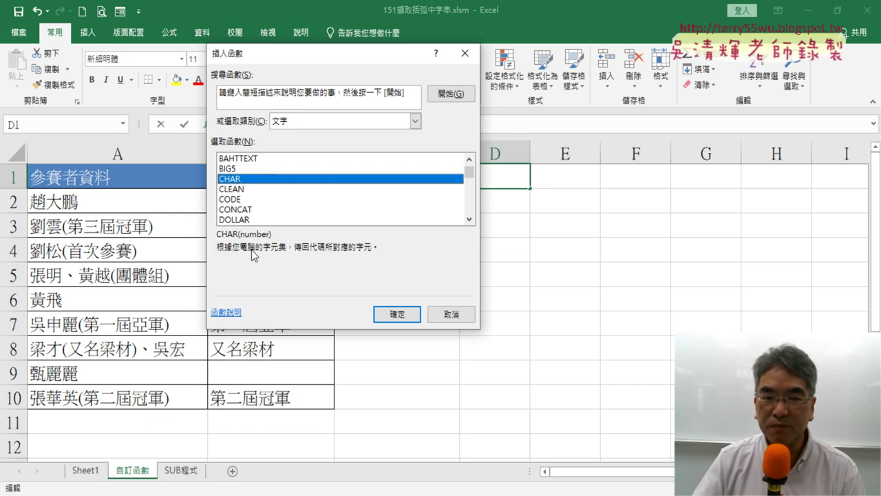
pyautogui.click(262, 190)
pyautogui.click(256, 201)
pyautogui.click(258, 209)
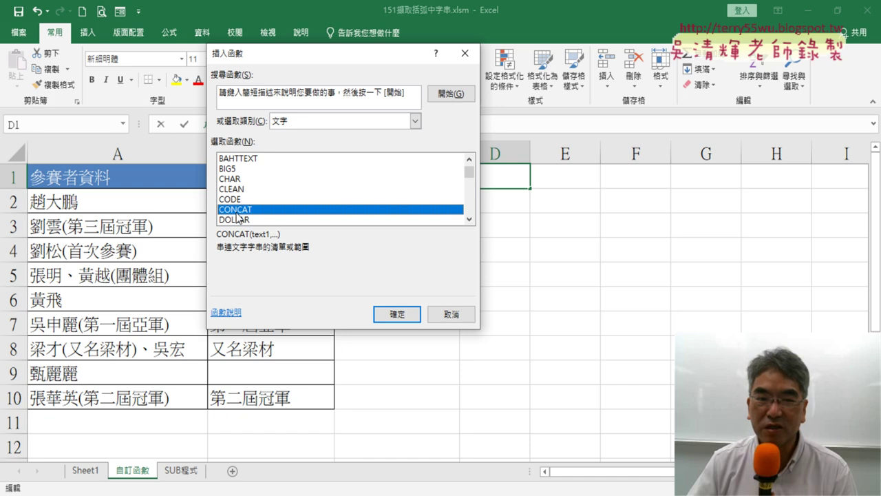
pyautogui.click(230, 317)
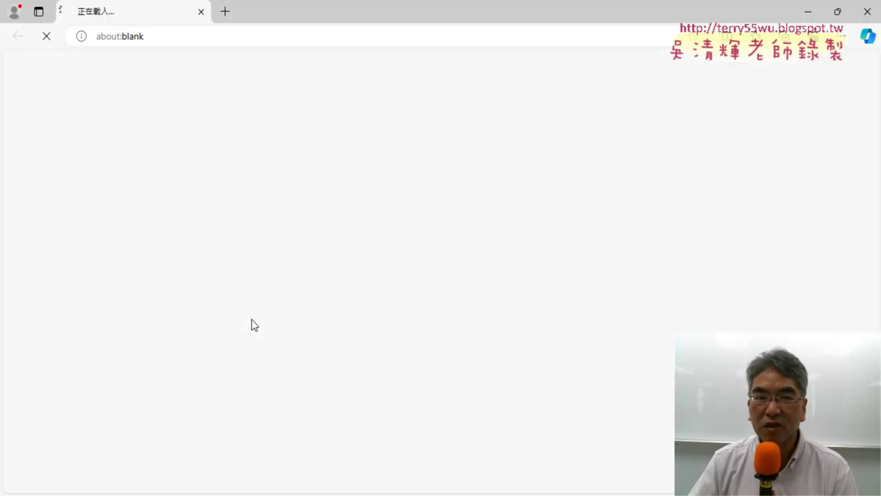
# Highlight the supported Excel versions and the note that CONCAT replaces CONCATENATE.
pyautogui.scroll(-2, 441, 244)
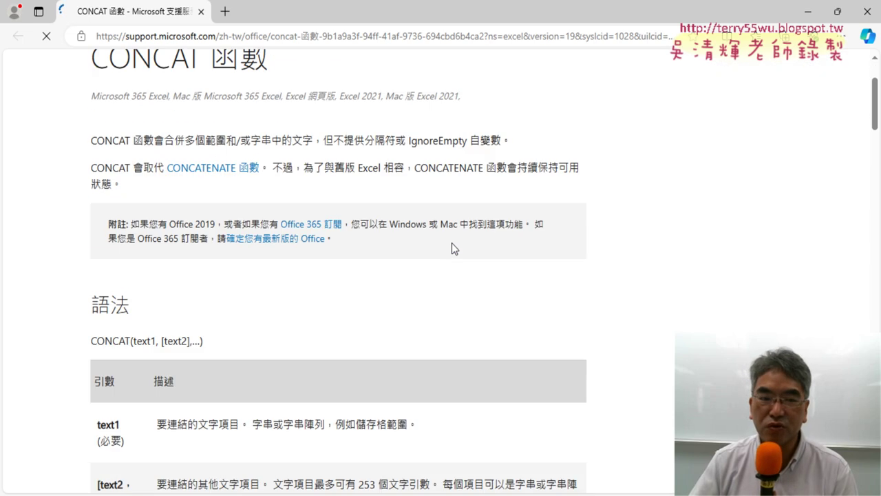
pyautogui.scroll(1, 547, 240)
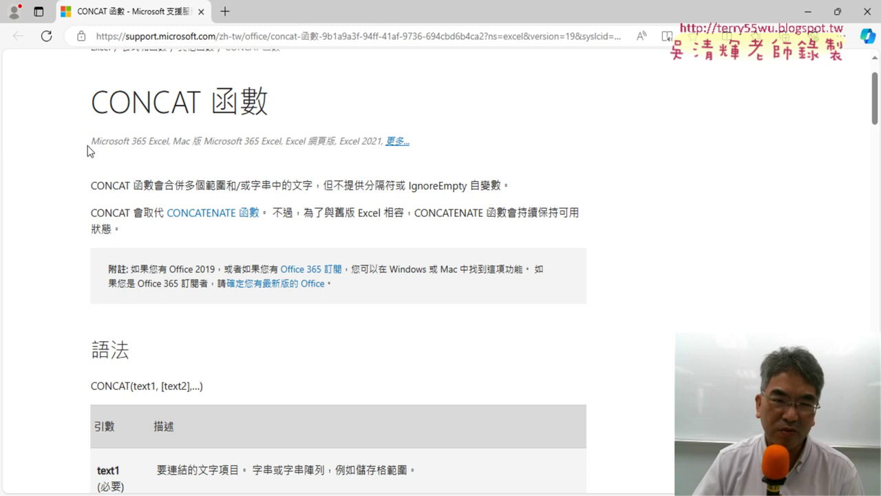
pyautogui.moveTo(89, 146); pyautogui.dragTo(382, 142)
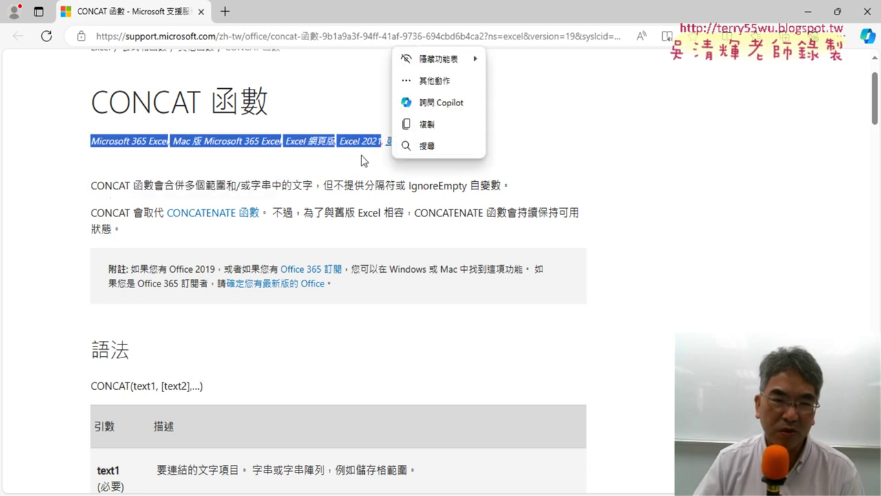
pyautogui.click(361, 160)
pyautogui.click(407, 143)
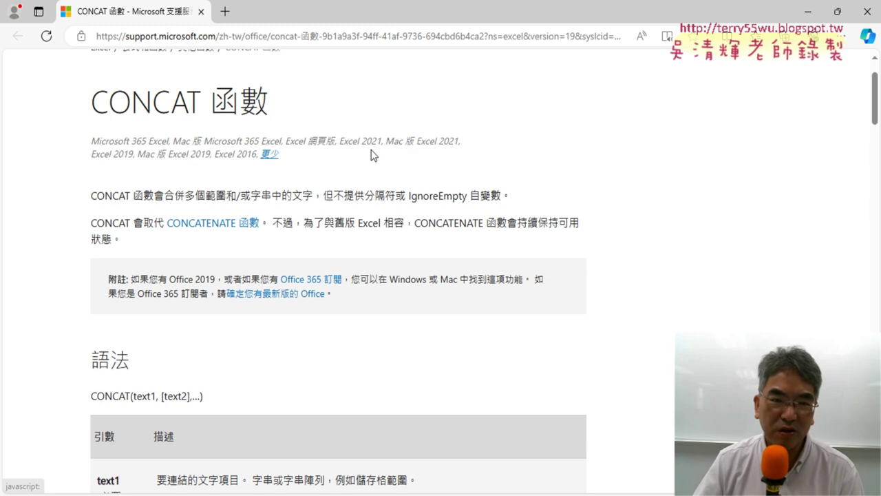
pyautogui.moveTo(92, 102); pyautogui.dragTo(268, 104)
pyautogui.moveTo(256, 153); pyautogui.dragTo(218, 158)
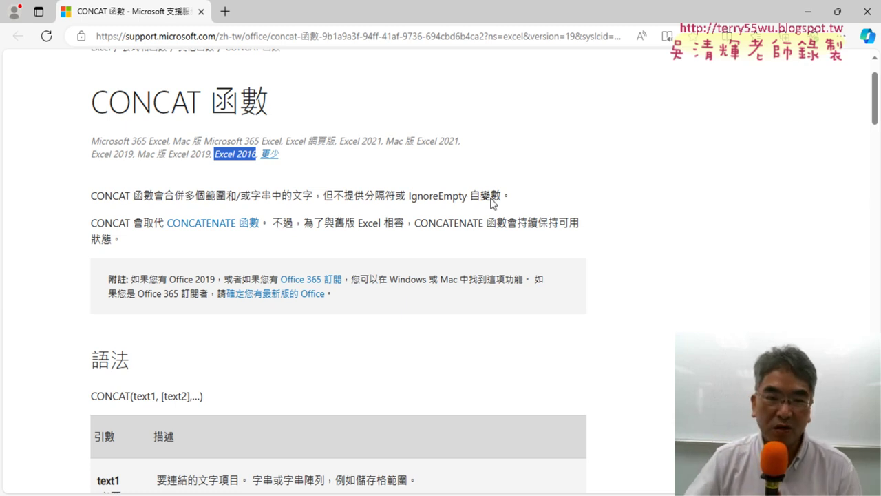
pyautogui.moveTo(303, 222); pyautogui.dragTo(553, 224)
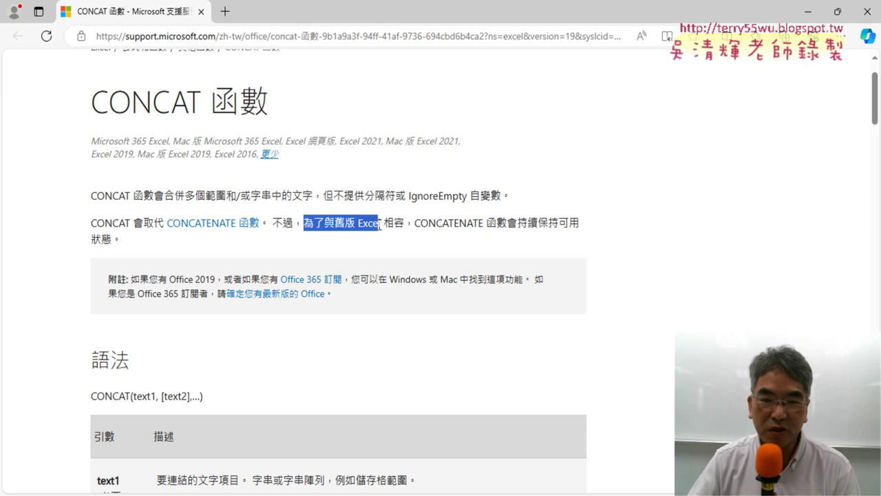
pyautogui.moveTo(414, 222); pyautogui.dragTo(479, 224)
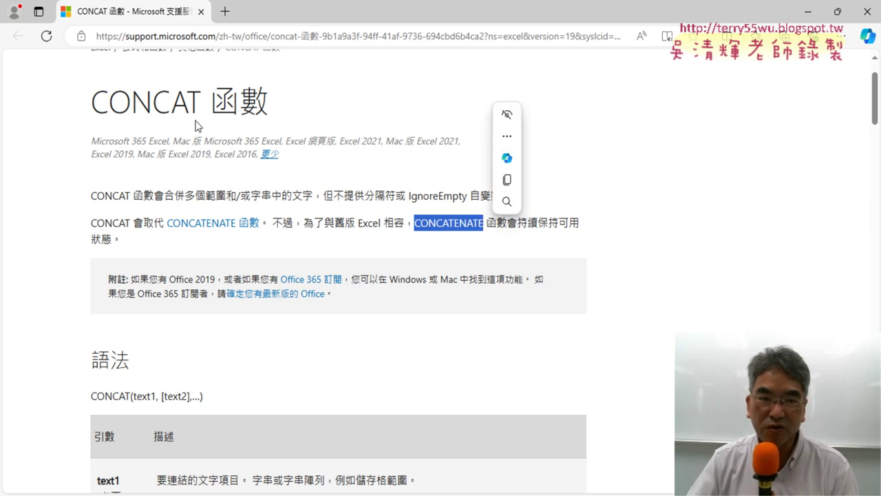
pyautogui.moveTo(201, 101); pyautogui.dragTo(91, 101)
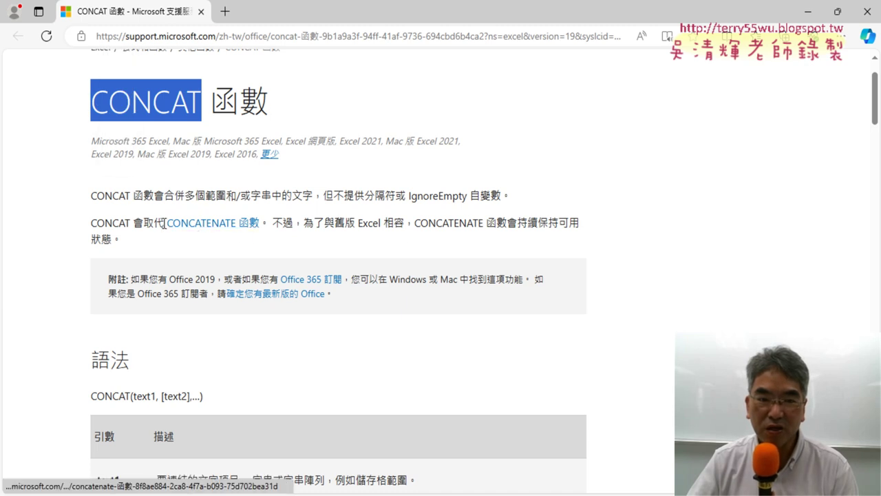
pyautogui.moveTo(166, 224); pyautogui.dragTo(242, 225)
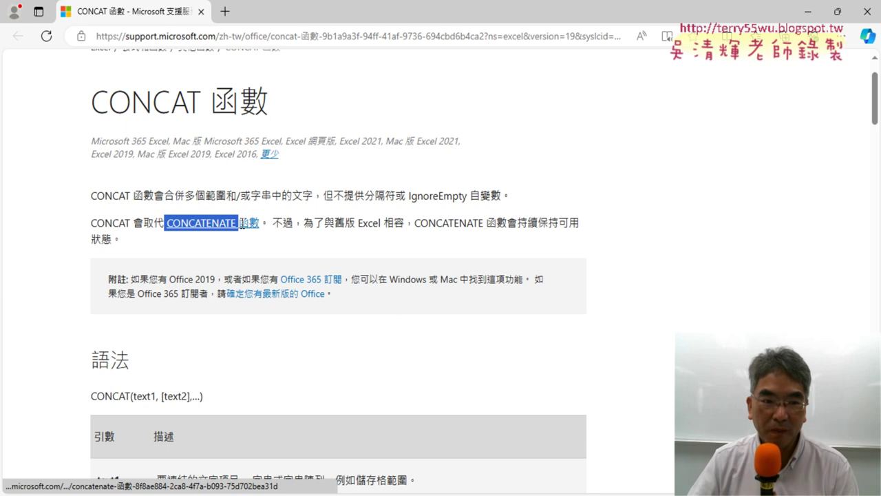
# Highlight the Office 2019 and Office 365 訂閱 mentions in the availability note.
pyautogui.scroll(-1, 484, 271)
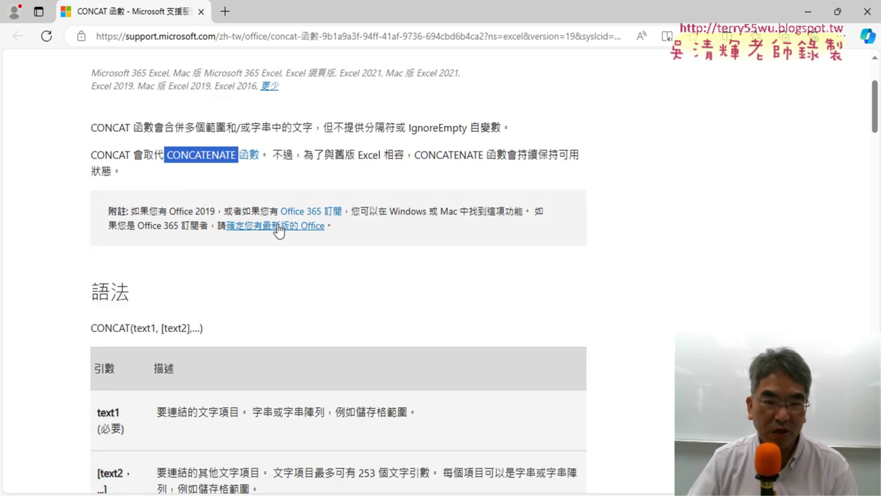
pyautogui.scroll(-1, 389, 245)
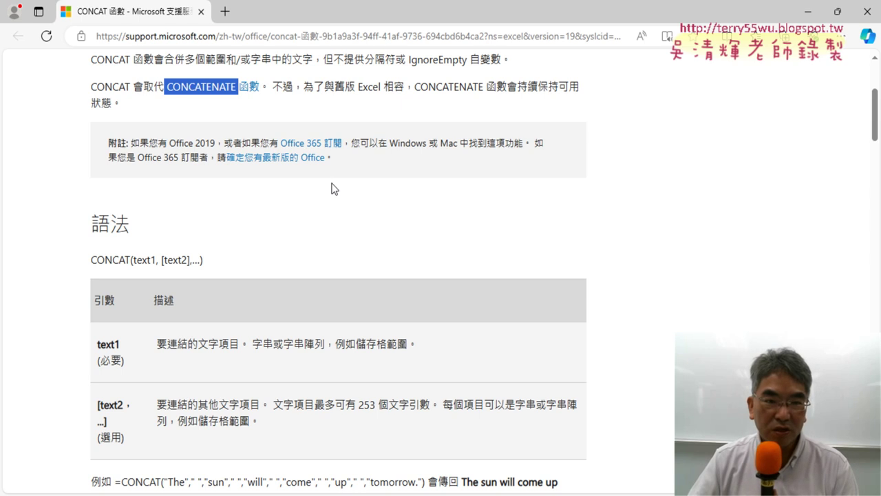
pyautogui.moveTo(168, 145); pyautogui.dragTo(216, 146)
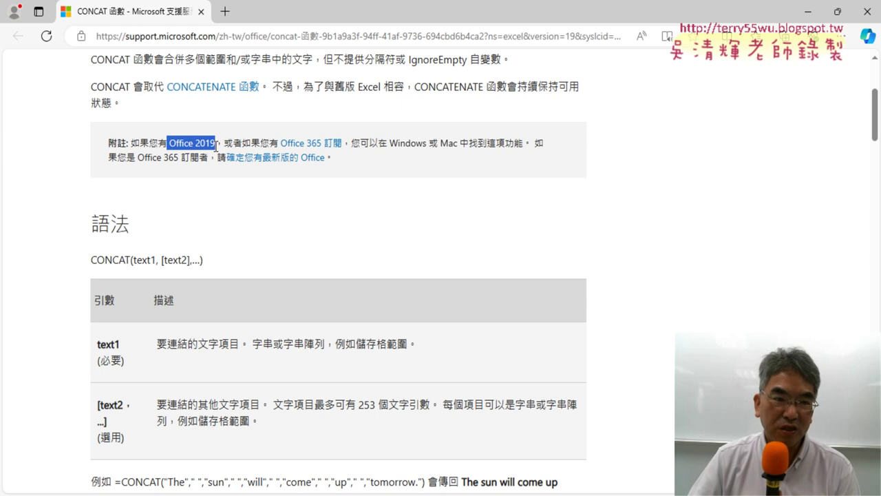
pyautogui.click(140, 157)
pyautogui.moveTo(139, 157); pyautogui.dragTo(181, 158)
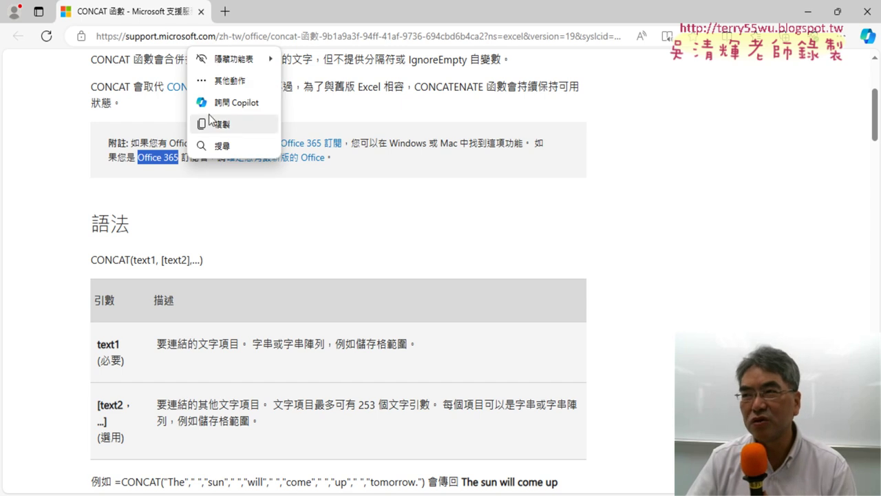
pyautogui.click(159, 168)
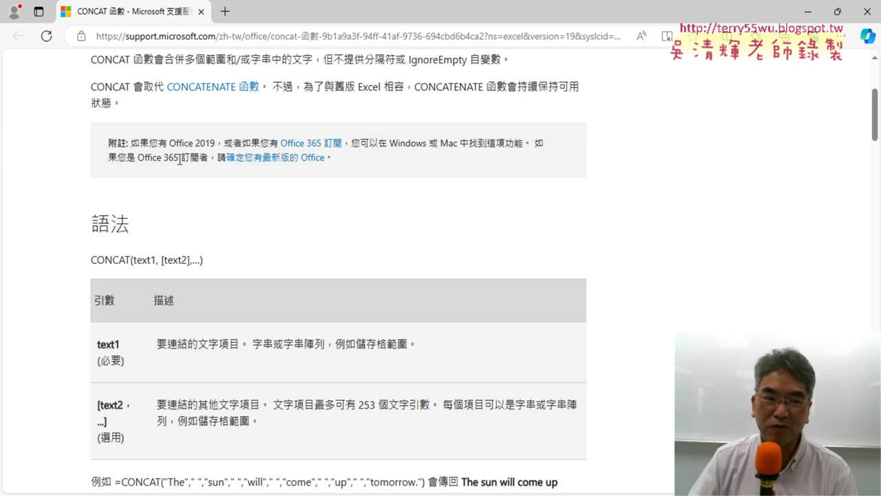
pyautogui.moveTo(180, 159); pyautogui.dragTo(137, 158)
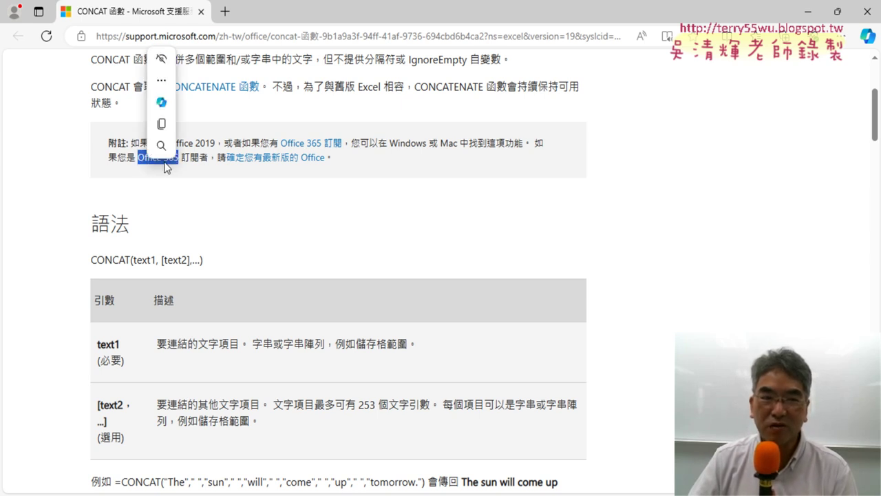
pyautogui.click(181, 171)
pyautogui.moveTo(176, 158); pyautogui.dragTo(137, 158)
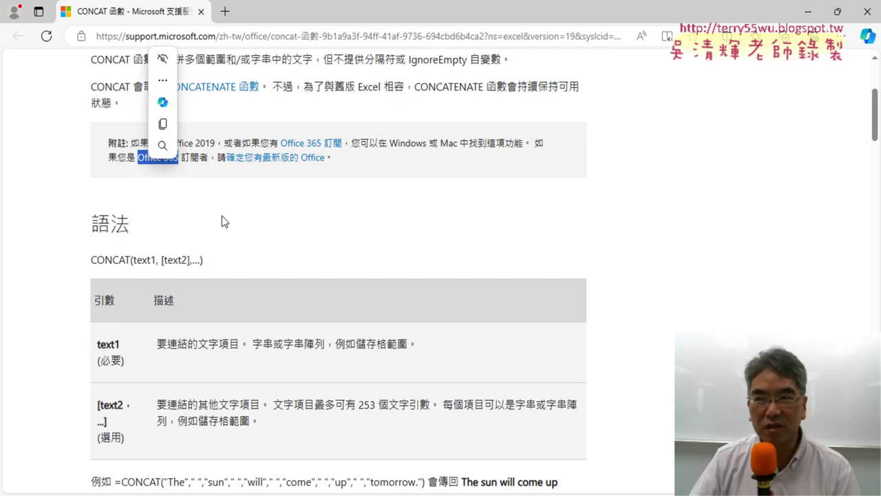
pyautogui.click(200, 205)
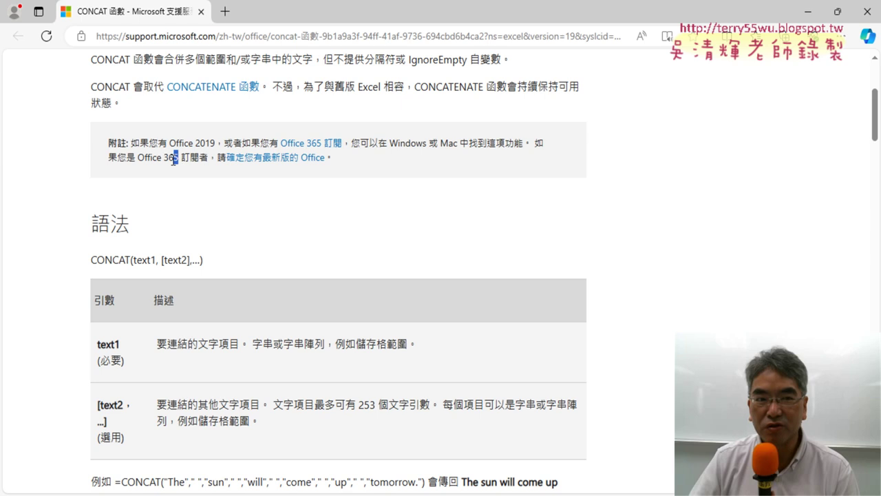
pyautogui.moveTo(175, 158); pyautogui.dragTo(163, 157)
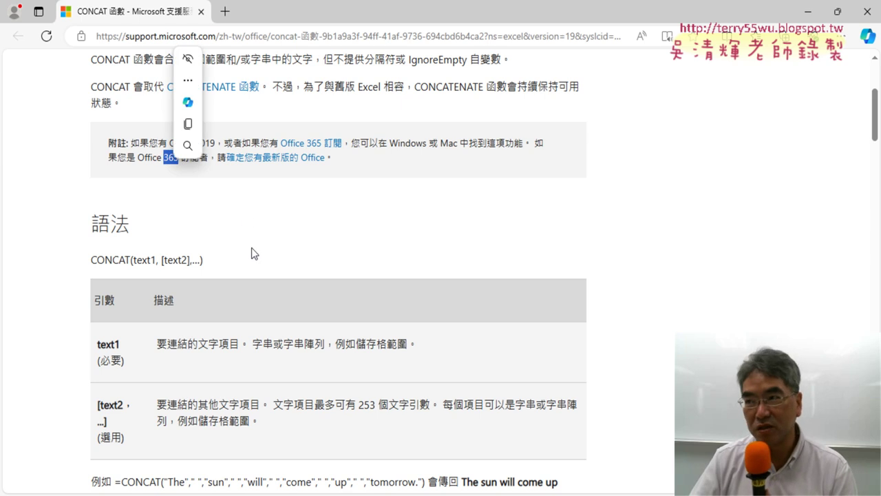
pyautogui.click(199, 176)
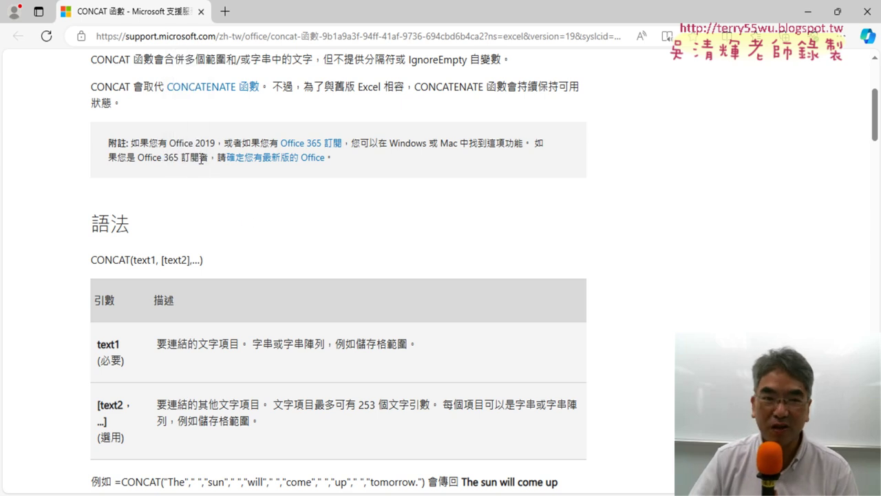
pyautogui.moveTo(200, 158); pyautogui.dragTo(163, 157)
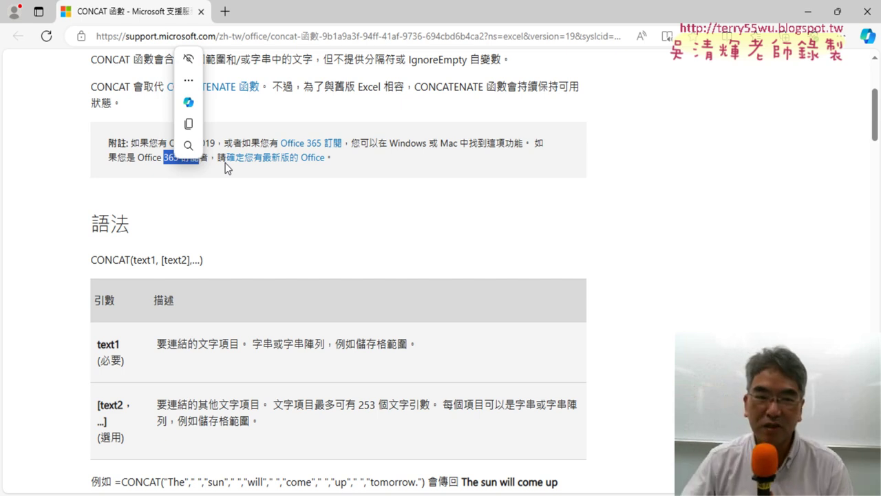
pyautogui.click(255, 182)
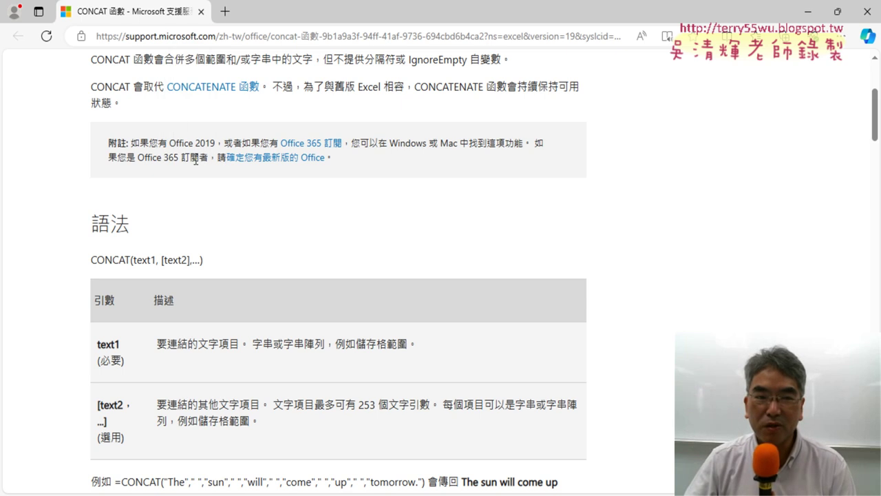
pyautogui.doubleClick(196, 158)
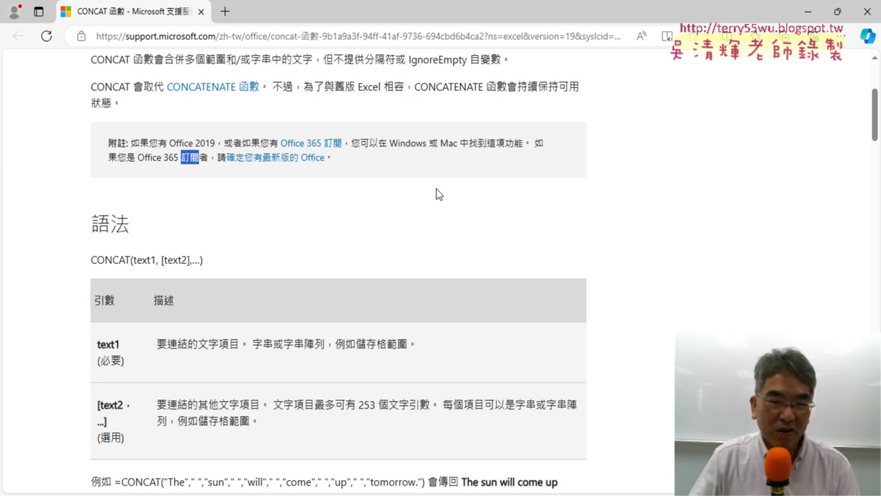
# Highlight CONCAT and its text1 argument in the syntax line.
pyautogui.scroll(-3, 438, 194)
pyautogui.scroll(1, 171, 150)
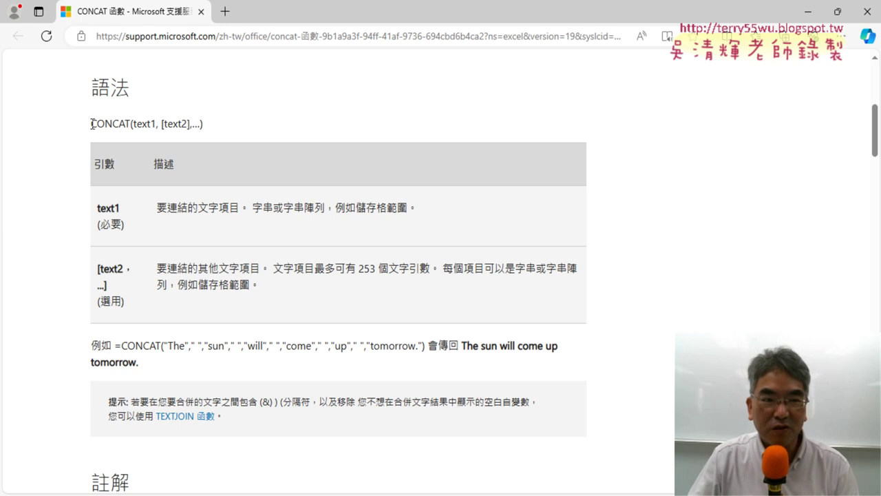
pyautogui.moveTo(90, 124); pyautogui.dragTo(131, 127)
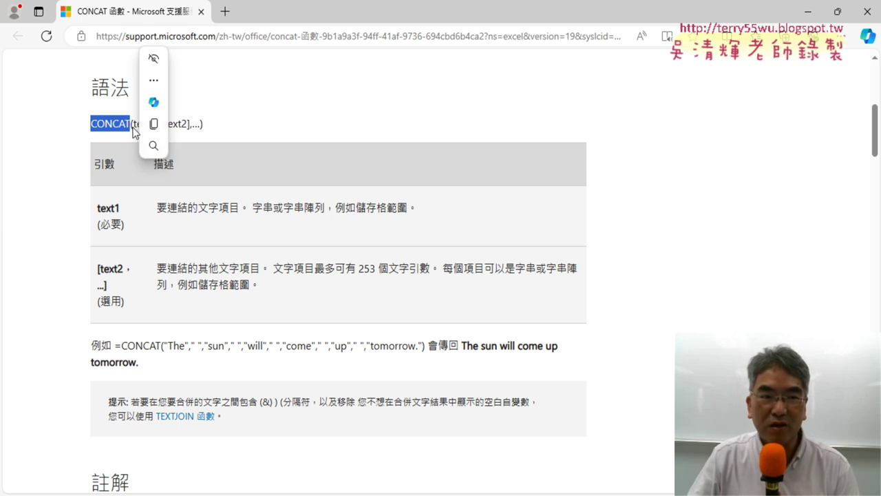
pyautogui.click(143, 123)
pyautogui.moveTo(136, 123); pyautogui.dragTo(151, 124)
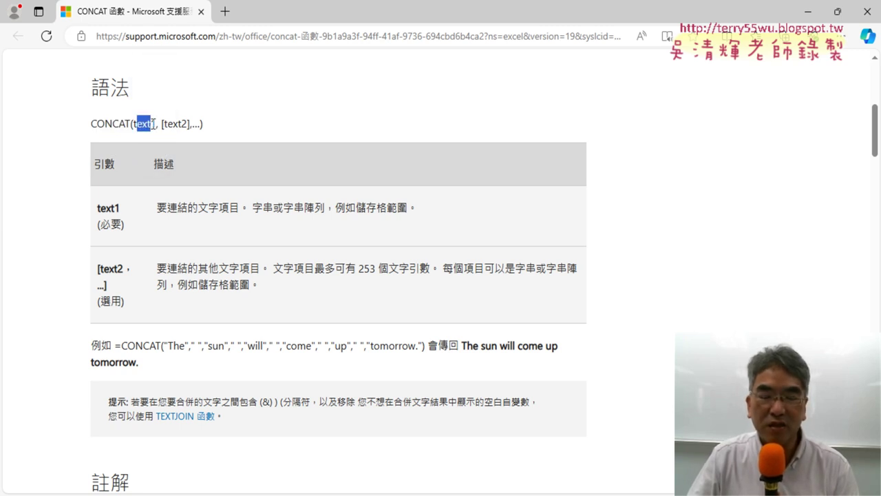
pyautogui.click(143, 123)
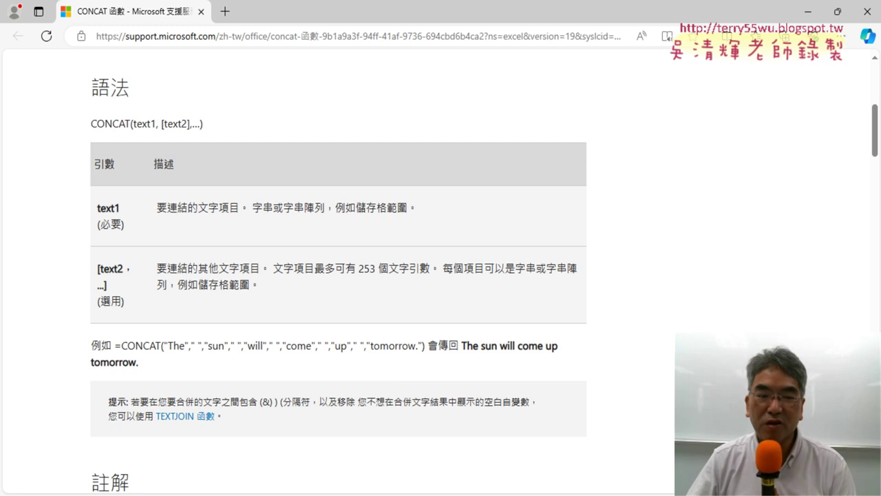
# Highlight the 32767-character limit and #VALUE! error notes, scroll the examples, then minimize the browser.
pyautogui.scroll(-2, 398, 318)
pyautogui.scroll(-3, 398, 317)
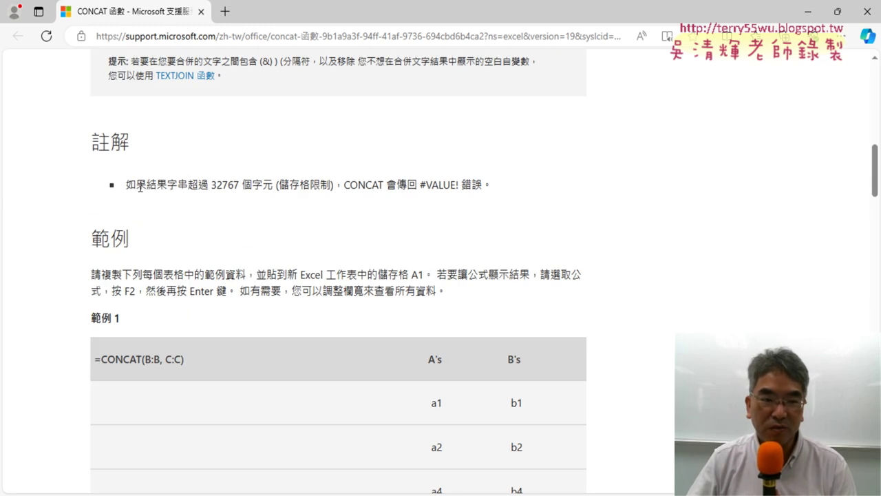
pyautogui.moveTo(126, 185)
pyautogui.mouseDown()
pyautogui.moveTo(491, 192)
pyautogui.moveTo(256, 196)
pyautogui.moveTo(242, 187)
pyautogui.mouseUp()
pyautogui.click(216, 198)
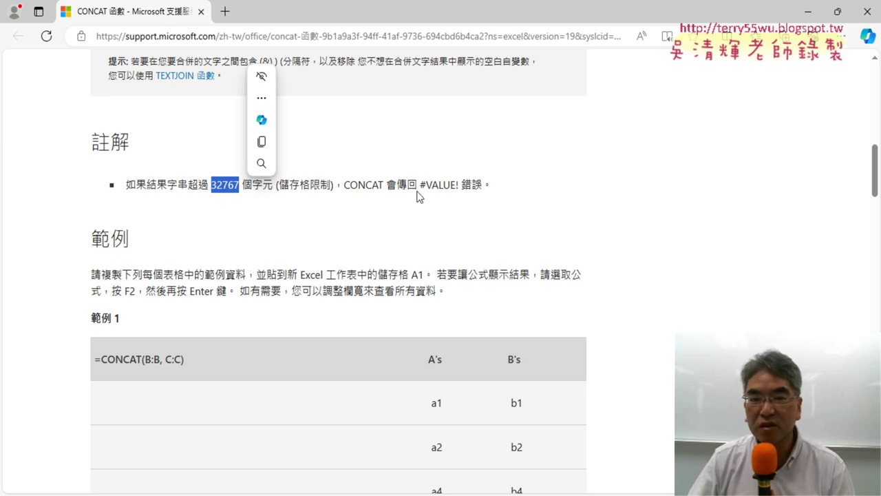
pyautogui.moveTo(420, 184); pyautogui.dragTo(459, 185)
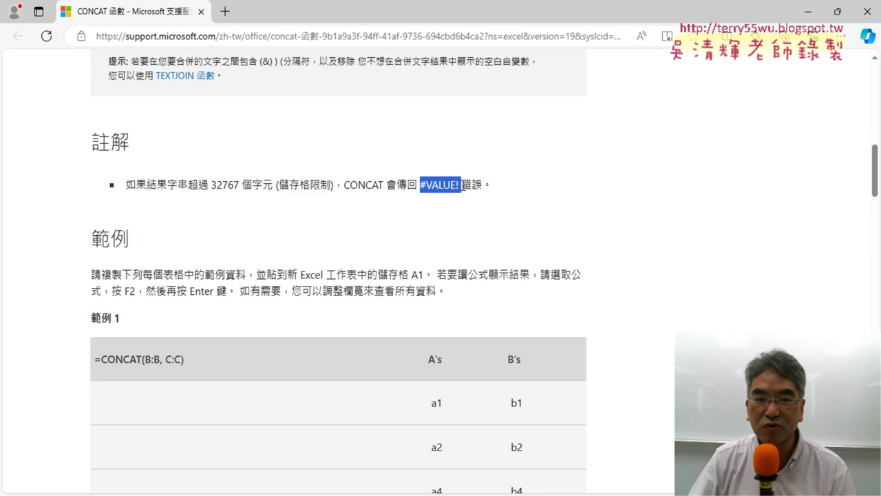
pyautogui.scroll(-3, 375, 227)
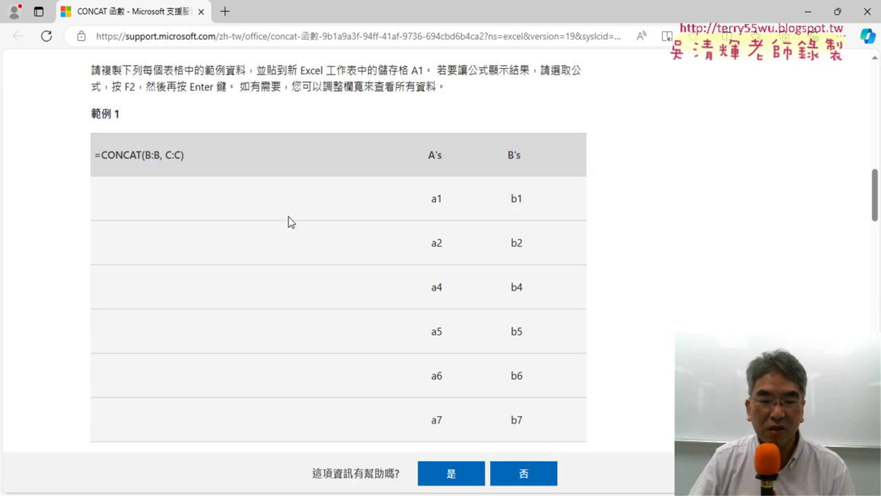
pyautogui.scroll(-3, 289, 220)
pyautogui.scroll(-2, 291, 221)
pyautogui.scroll(-2, 290, 221)
pyautogui.scroll(-2, 292, 223)
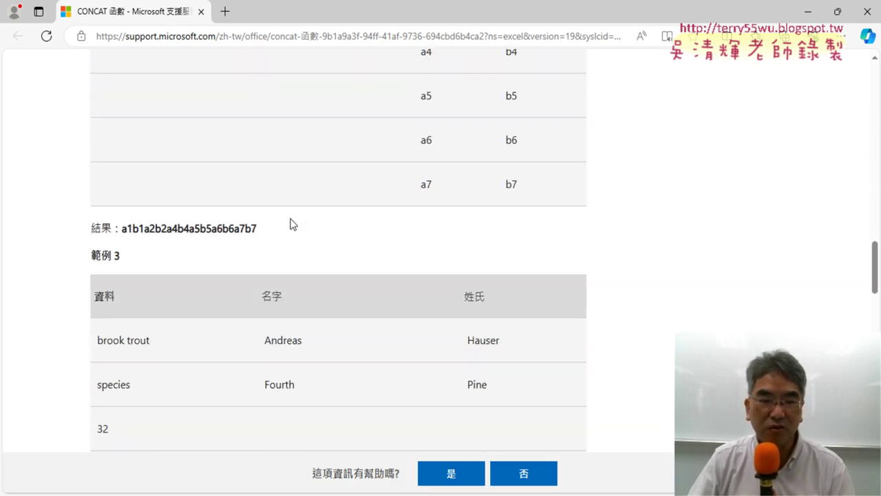
pyautogui.scroll(5, 673, 142)
pyautogui.scroll(2, 679, 158)
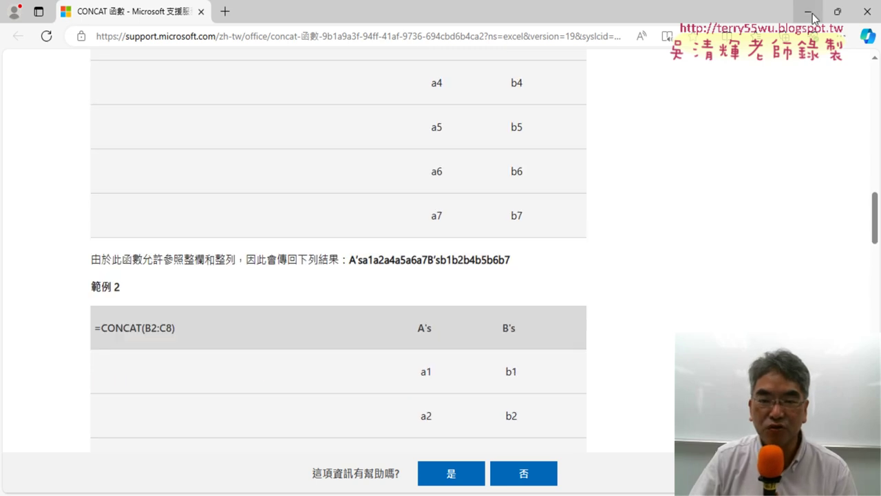
pyautogui.click(810, 13)
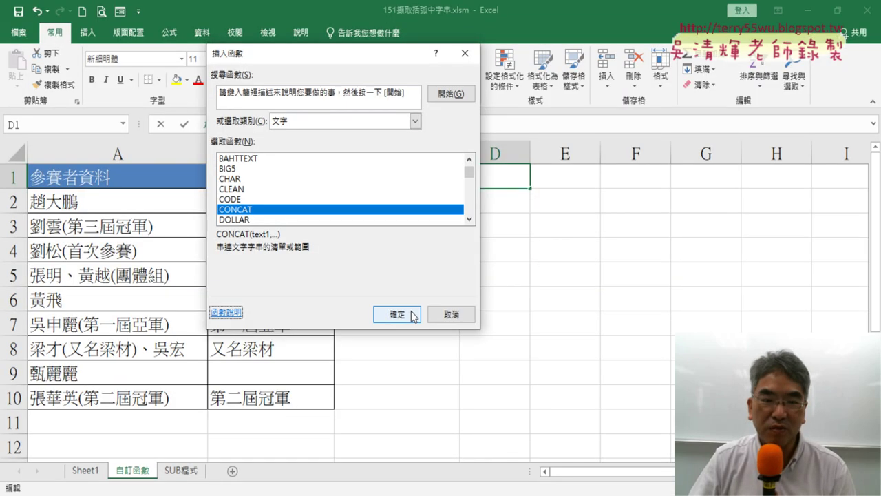
# Move the Insert Function dialog aside, scroll the text list past CONCAT, and cancel without inserting.
pyautogui.moveTo(347, 53)
pyautogui.mouseDown()
pyautogui.moveTo(619, 59)
pyautogui.moveTo(487, 62)
pyautogui.mouseUp()
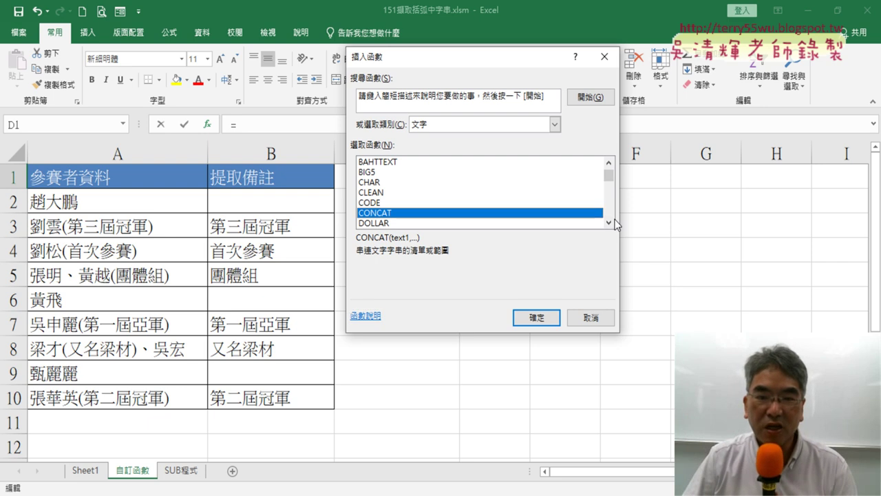
pyautogui.click(609, 222)
pyautogui.click(610, 221)
pyautogui.click(609, 222)
pyautogui.click(609, 221)
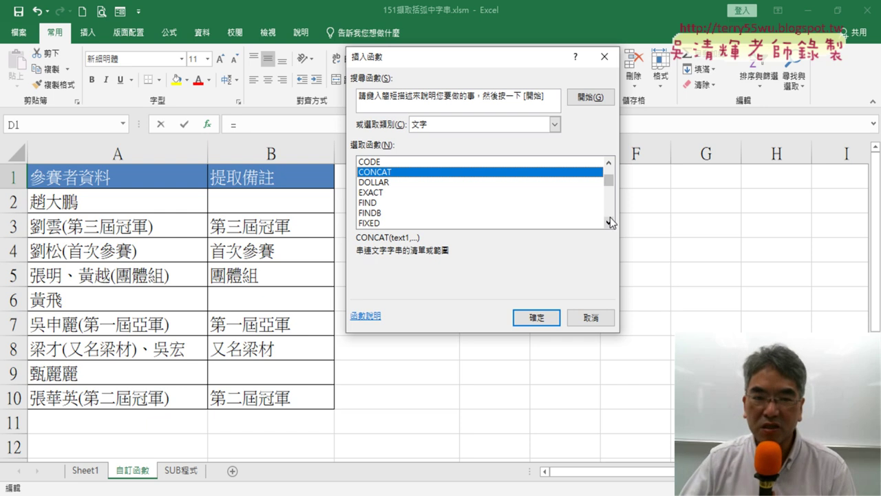
pyautogui.click(590, 318)
pyautogui.click(93, 232)
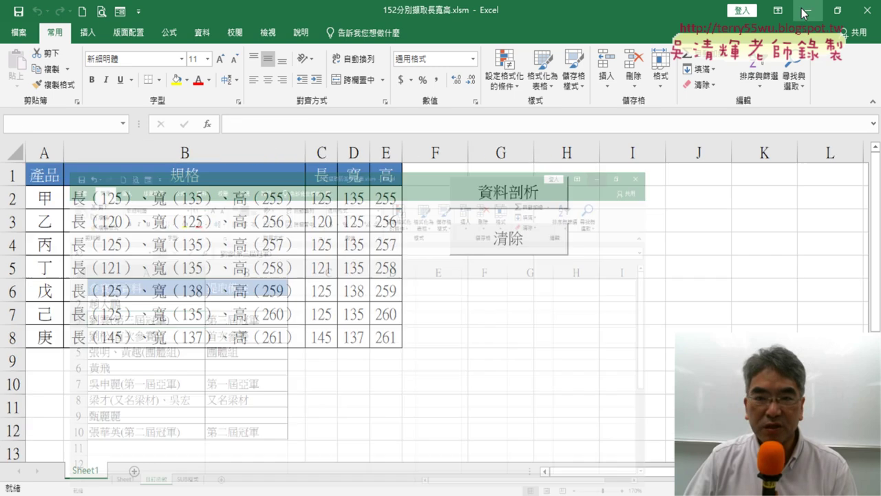
# Delete the 長, 寬, 高 values in C2:E8 and point out the emptied row-2 cells.
pyautogui.moveTo(317, 199)
pyautogui.mouseDown()
pyautogui.moveTo(344, 226)
pyautogui.moveTo(382, 336)
pyautogui.mouseUp()
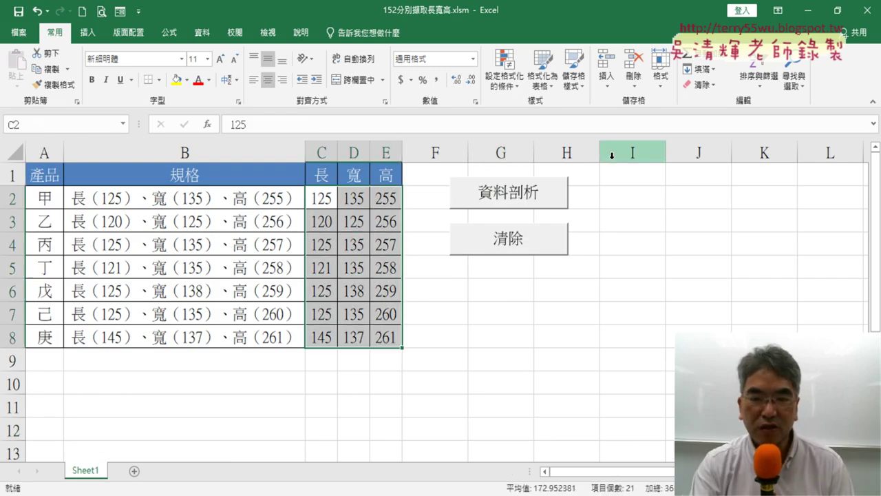
pyautogui.press('Delete')
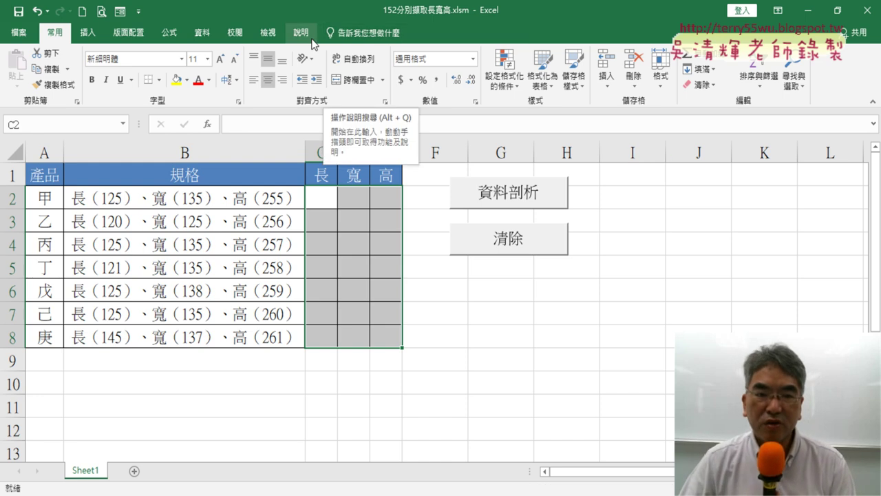
pyautogui.click(254, 198)
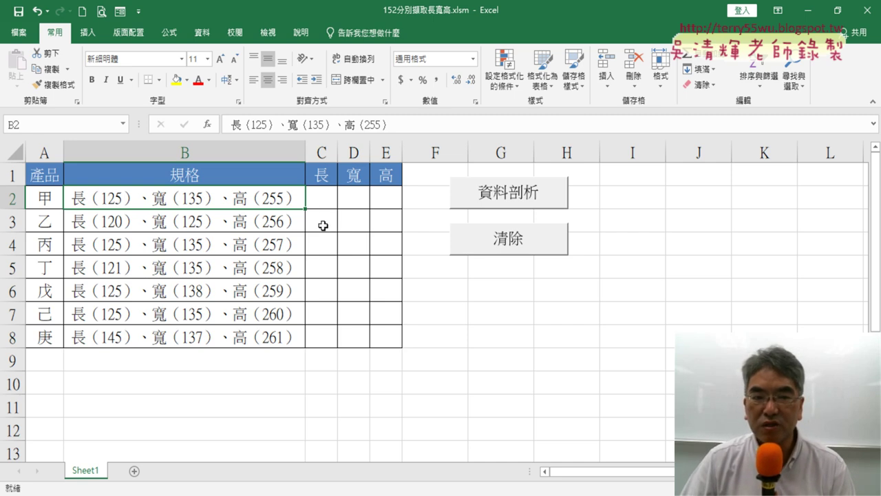
pyautogui.press('Right')
pyautogui.press('Right')
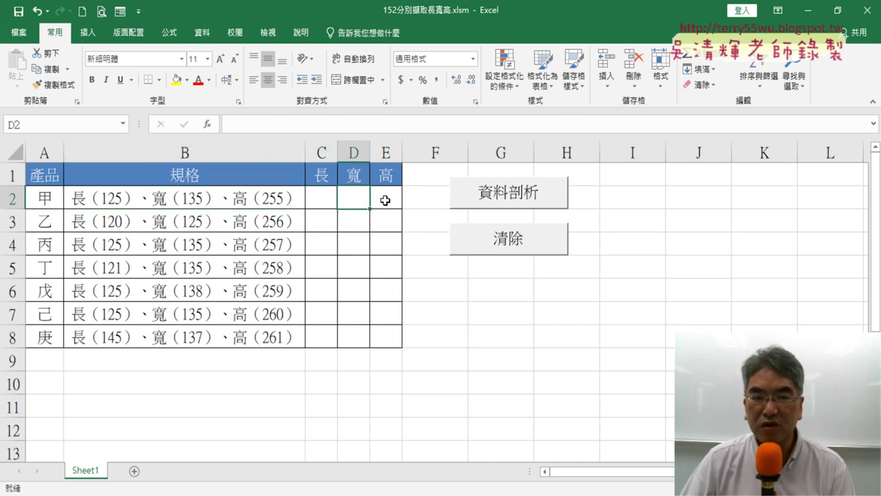
pyautogui.press('Right')
pyautogui.click(321, 200)
pyautogui.click(353, 200)
pyautogui.click(386, 200)
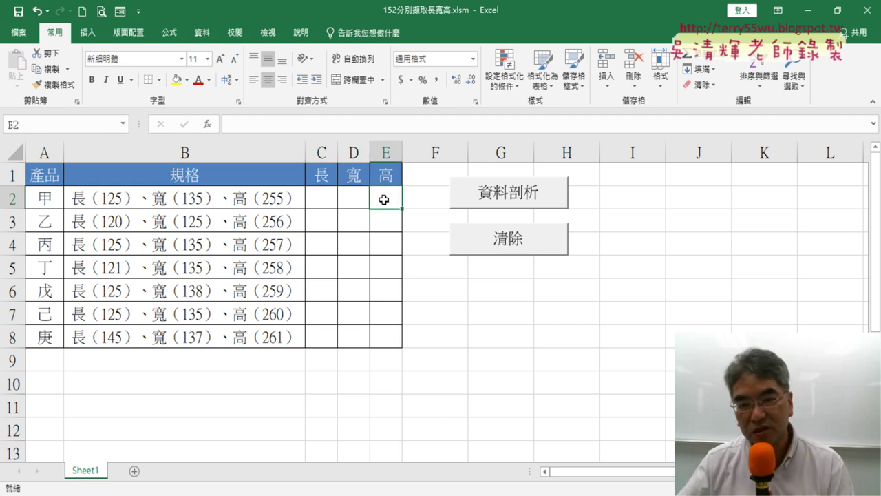
# Point from B2's 規格 text to C2, D2, E2, then select the 規格 entries B2:B8.
pyautogui.click(221, 198)
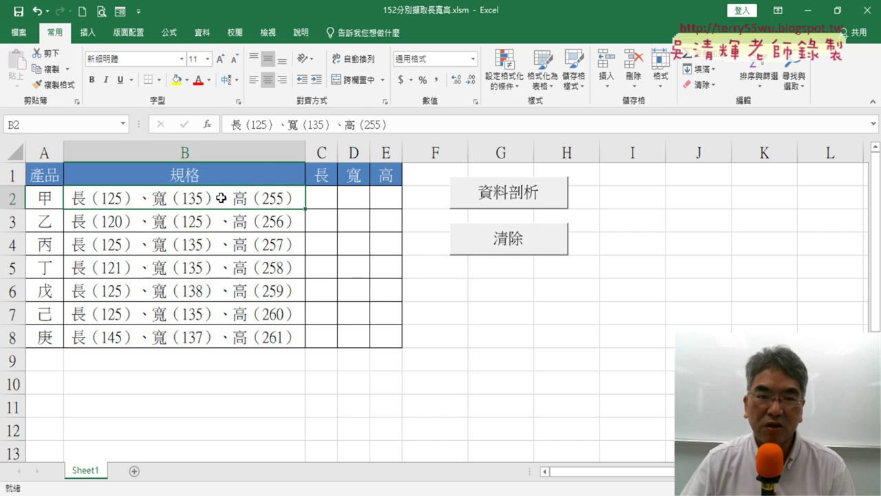
pyautogui.click(315, 196)
pyautogui.click(351, 197)
pyautogui.click(385, 195)
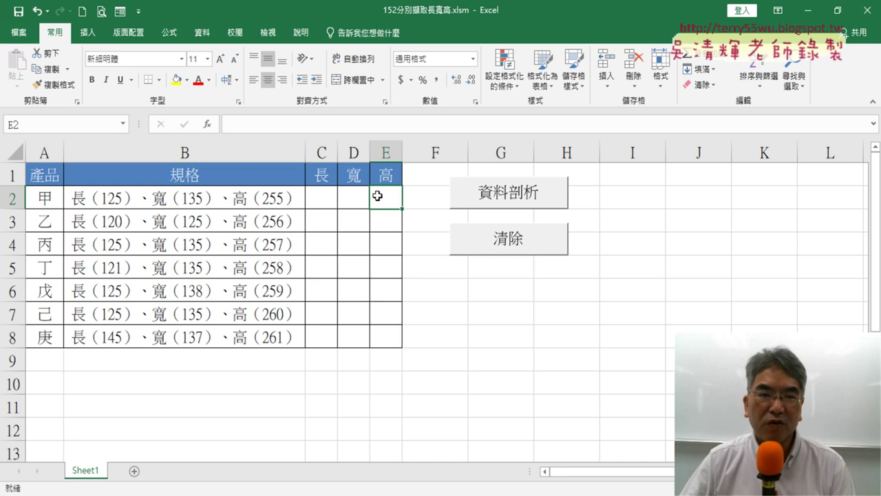
pyautogui.moveTo(240, 198); pyautogui.dragTo(235, 331)
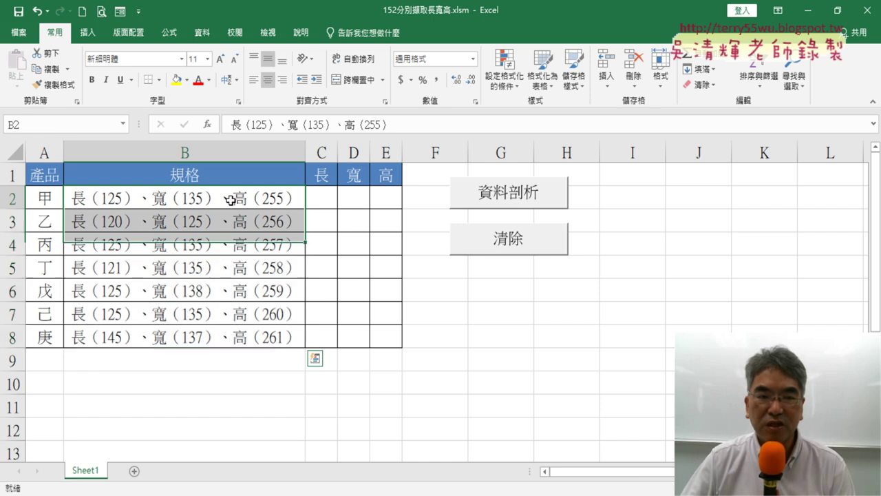
pyautogui.moveTo(230, 200); pyautogui.dragTo(230, 339)
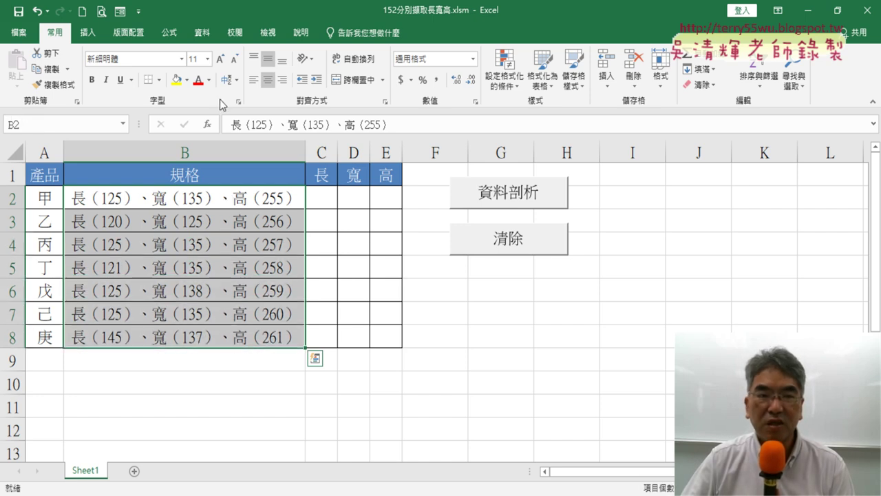
# Open 資料剖析 (Text to Columns) from the 資料 tab, then cancel it without splitting and select G8.
pyautogui.click(202, 32)
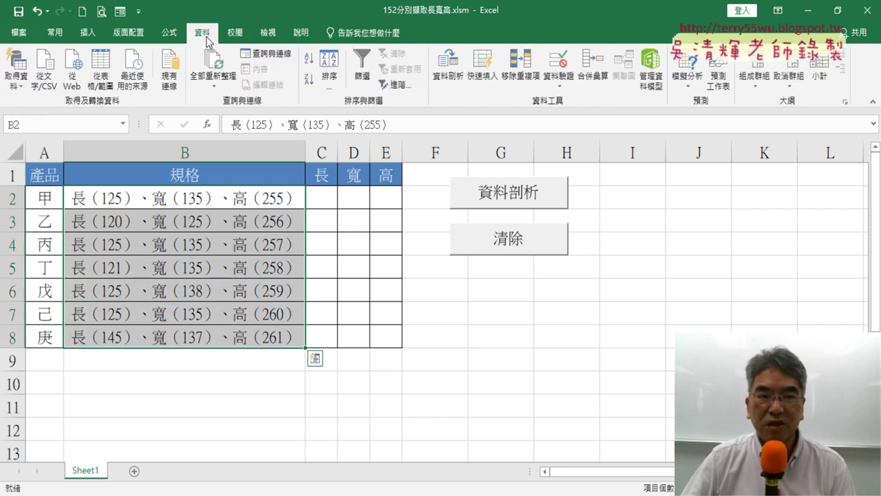
pyautogui.click(450, 82)
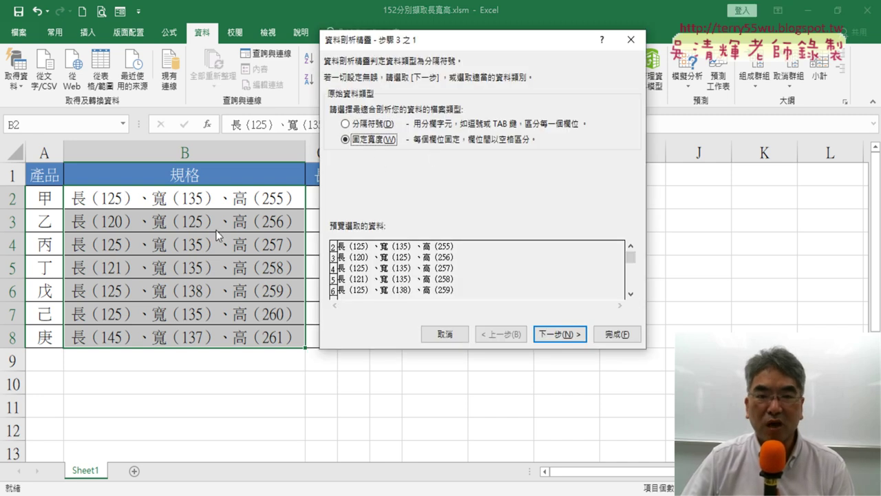
pyautogui.moveTo(413, 39); pyautogui.dragTo(599, 53)
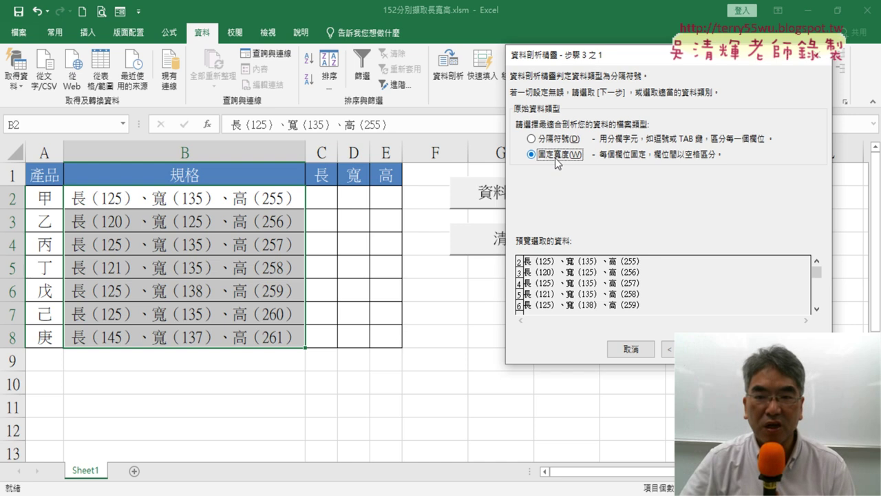
pyautogui.click(618, 358)
pyautogui.click(507, 330)
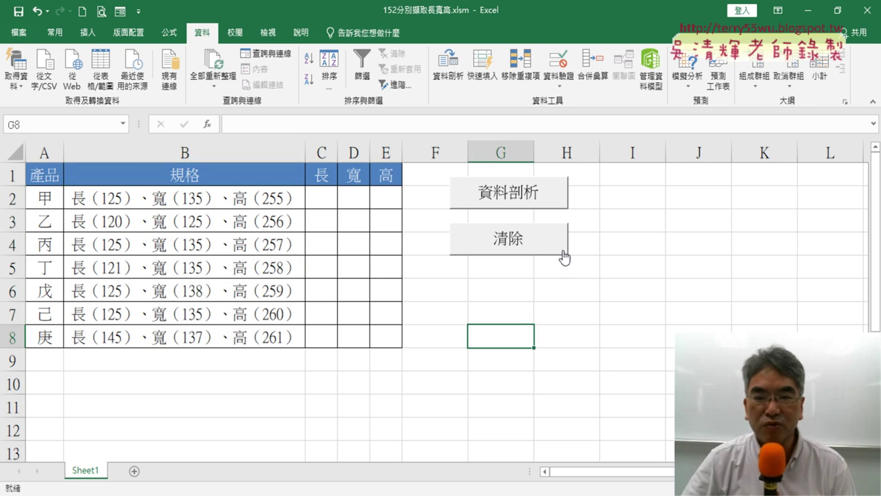
# Turn on the 開發人員 tab via Customize Ribbon and show its macro-recording tools.
pyautogui.click(137, 11)
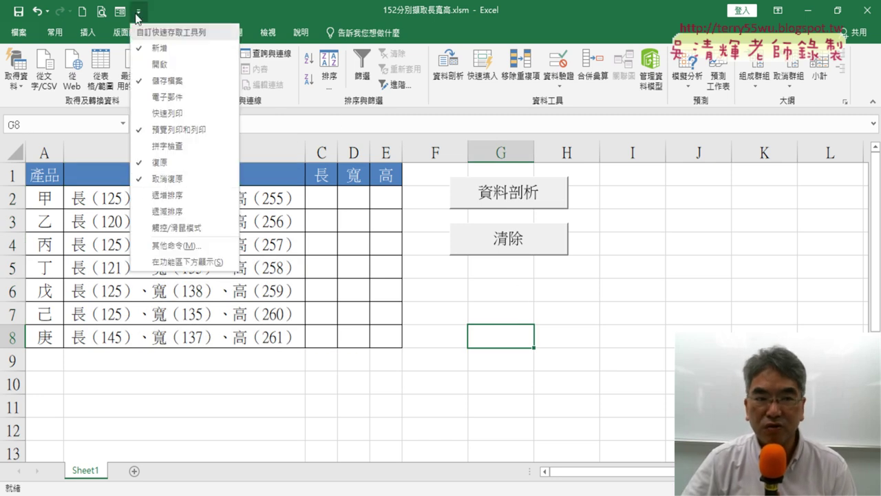
pyautogui.click(174, 244)
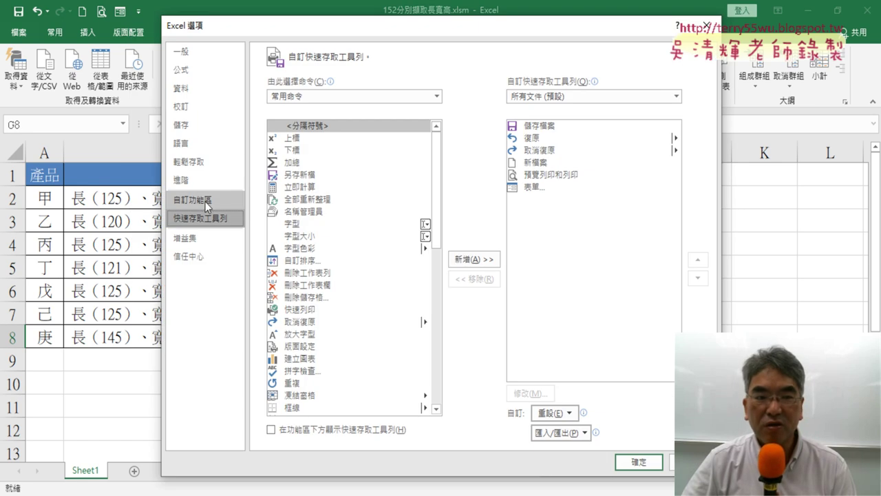
pyautogui.click(200, 201)
pyautogui.click(498, 318)
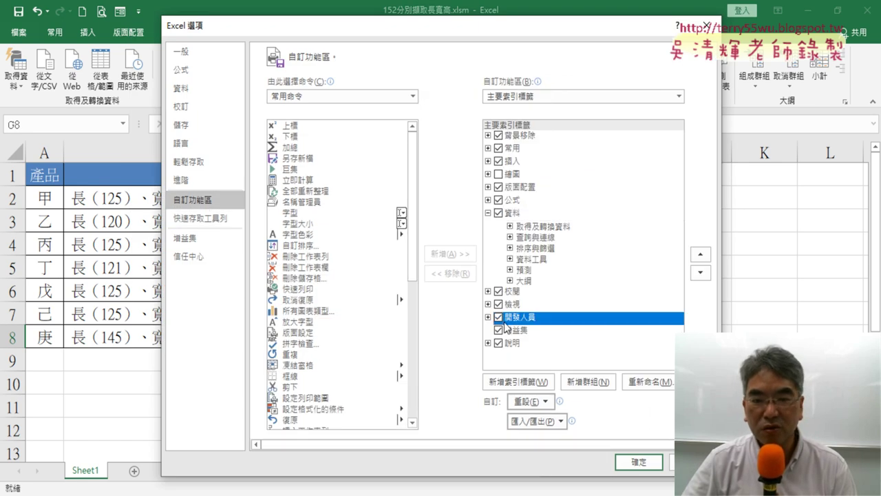
pyautogui.click(638, 462)
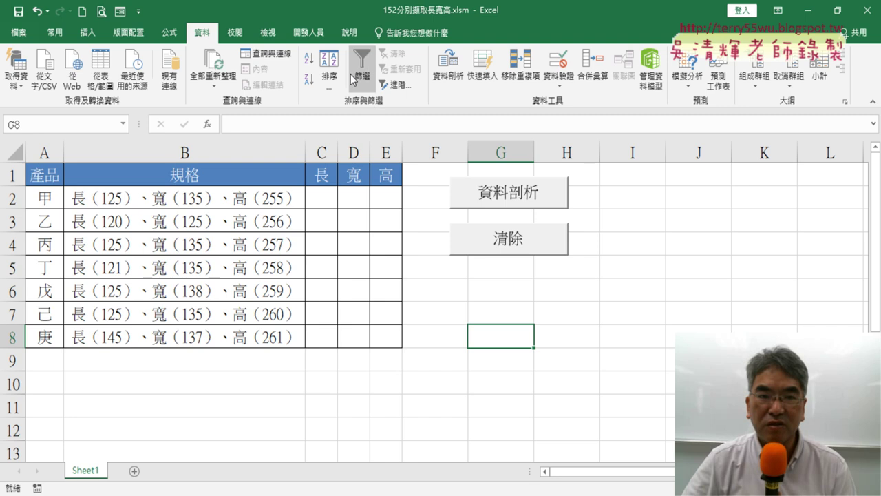
pyautogui.click(307, 33)
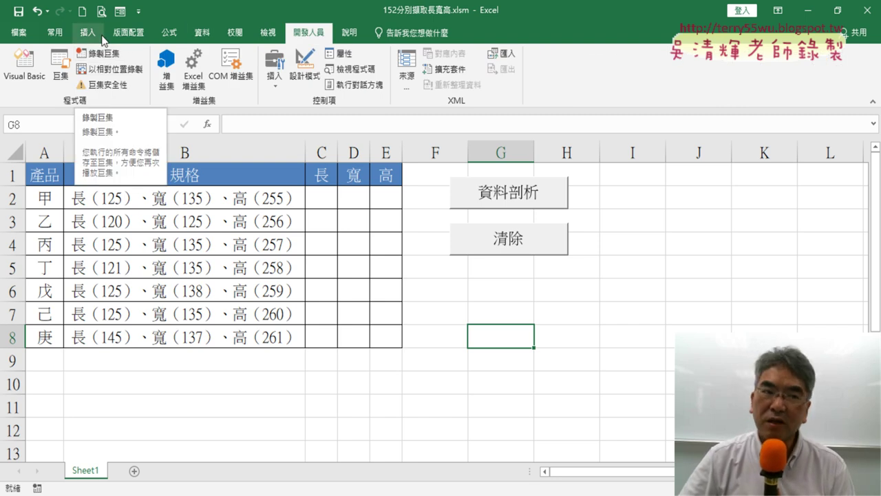
pyautogui.click(107, 55)
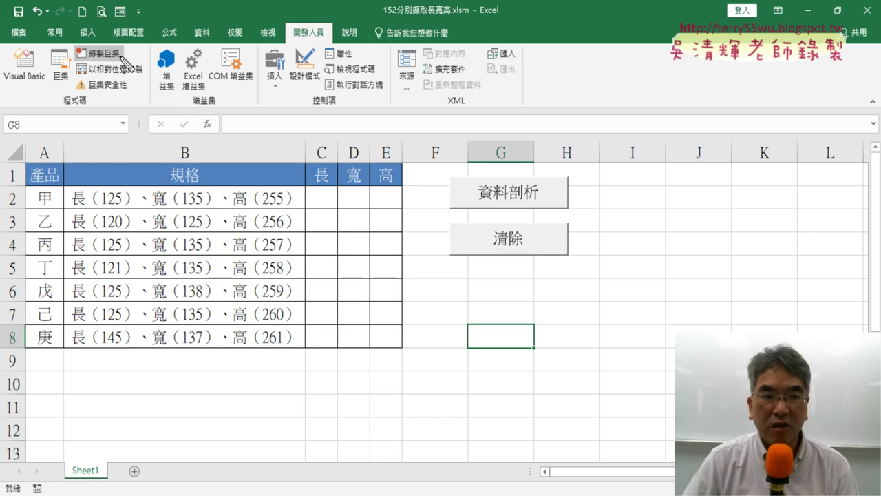
pyautogui.moveTo(126, 65)
pyautogui.mouseDown()
pyautogui.moveTo(69, 61)
pyautogui.moveTo(133, 59)
pyautogui.mouseUp()
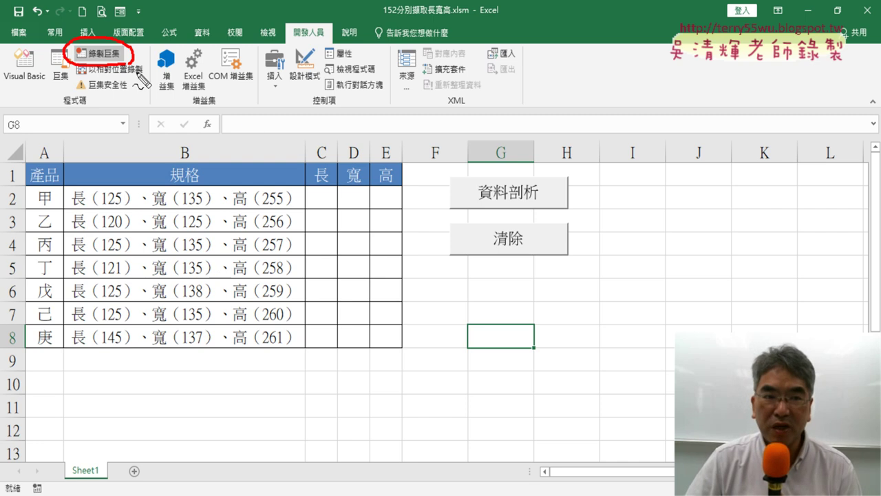
pyautogui.moveTo(142, 69)
pyautogui.mouseDown()
pyautogui.moveTo(173, 78)
pyautogui.moveTo(184, 107)
pyautogui.mouseUp()
pyautogui.moveTo(187, 69); pyautogui.dragTo(199, 103)
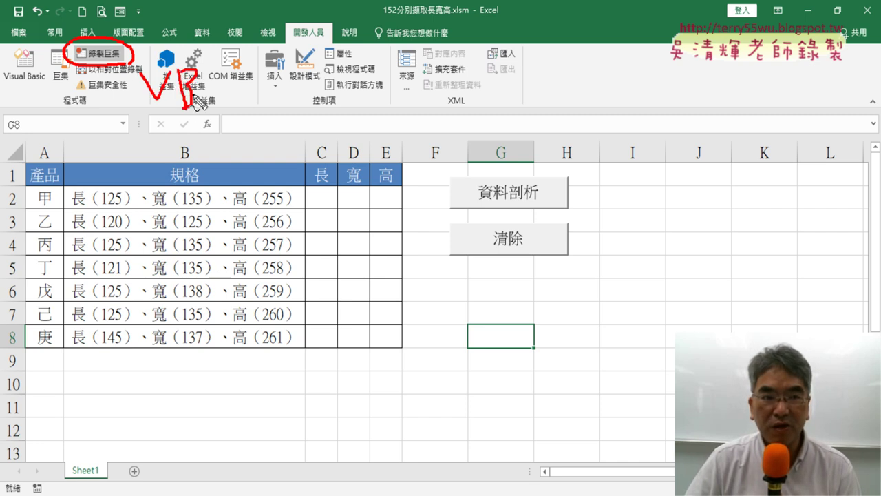
pyautogui.moveTo(215, 62)
pyautogui.mouseDown()
pyautogui.moveTo(187, 109)
pyautogui.moveTo(227, 96)
pyautogui.moveTo(225, 84)
pyautogui.mouseUp()
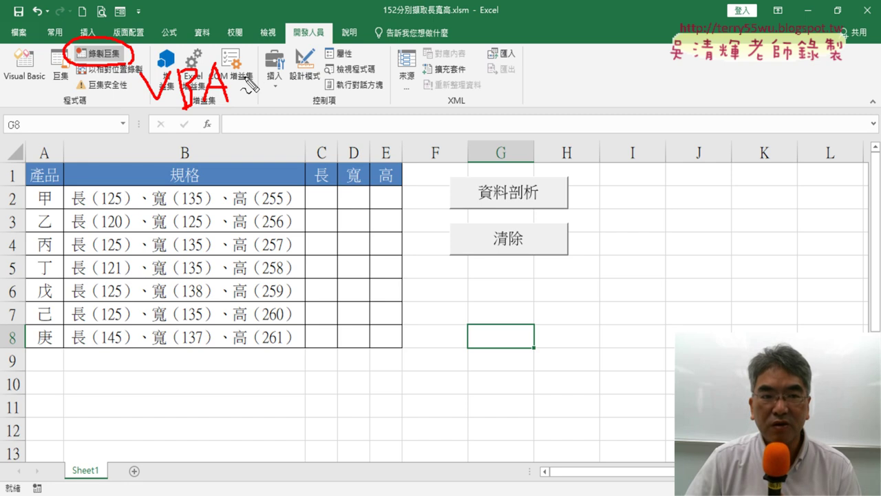
pyautogui.moveTo(278, 72)
pyautogui.mouseDown()
pyautogui.moveTo(263, 96)
pyautogui.moveTo(302, 95)
pyautogui.mouseUp()
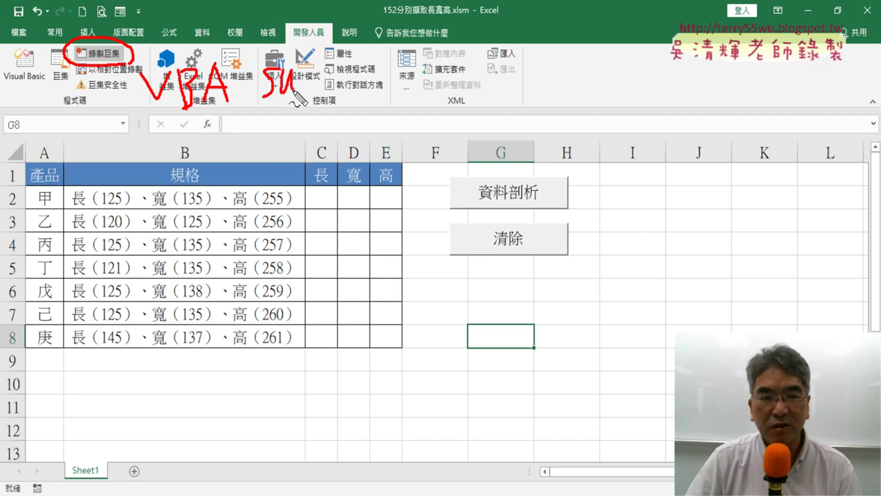
pyautogui.moveTo(312, 43); pyautogui.dragTo(316, 90)
pyautogui.moveTo(263, 106); pyautogui.dragTo(323, 112)
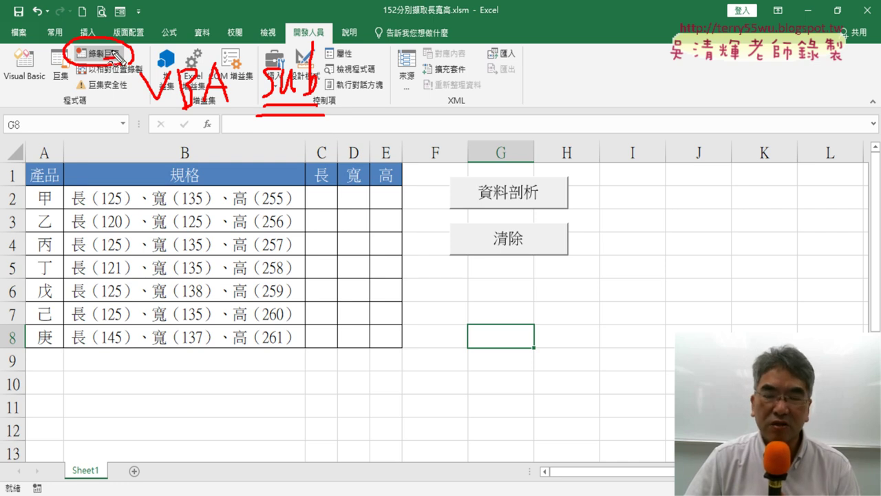
pyautogui.moveTo(131, 40); pyautogui.dragTo(249, 74)
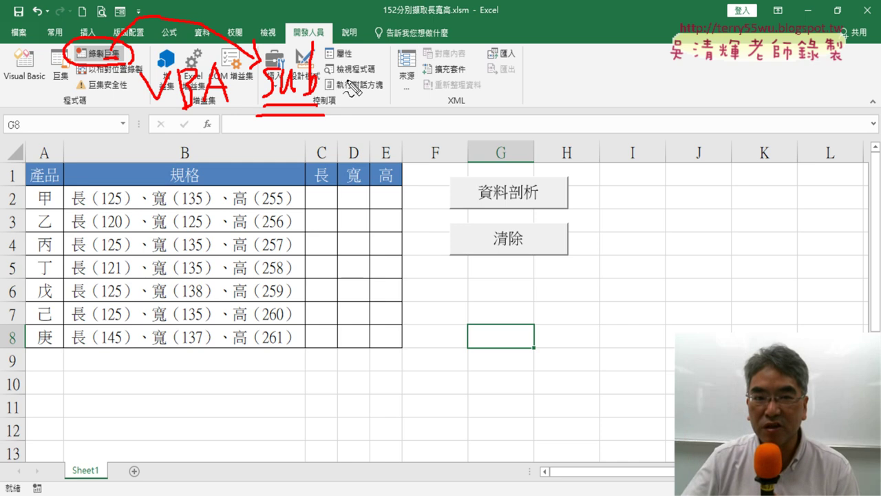
pyautogui.moveTo(344, 79)
pyautogui.mouseDown()
pyautogui.moveTo(489, 168)
pyautogui.moveTo(520, 145)
pyautogui.mouseUp()
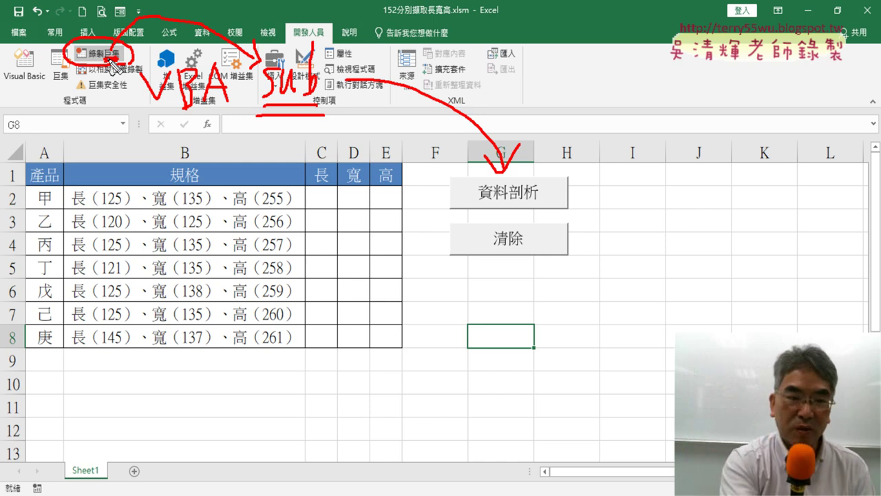
# Clear the pen annotations and repeatedly drag-select then deselect the 規格 entries B2:B8.
pyautogui.press('Escape')
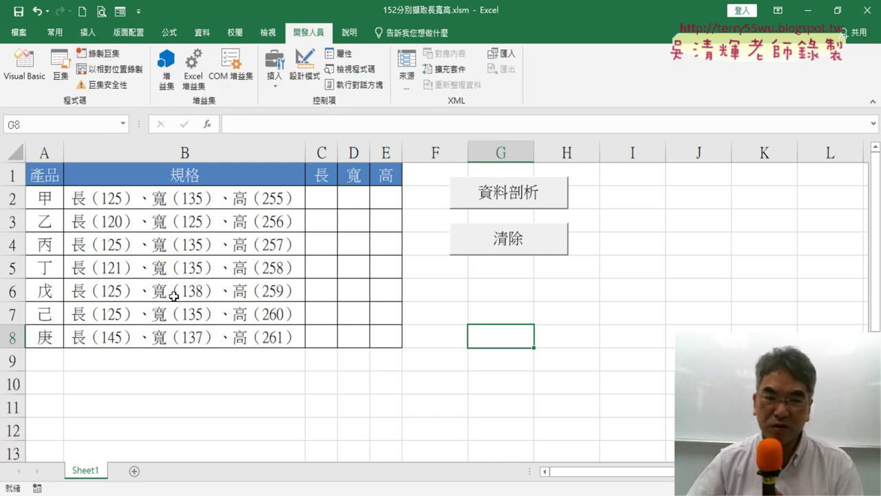
pyautogui.moveTo(237, 200); pyautogui.dragTo(238, 343)
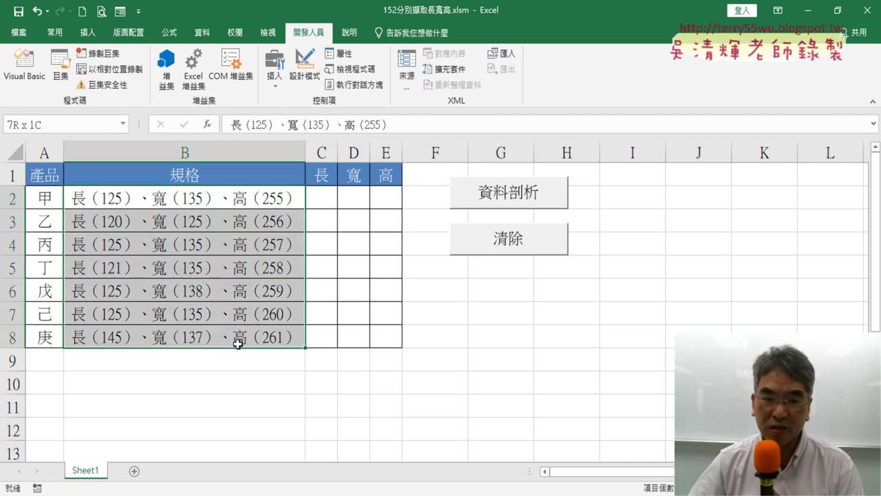
pyautogui.click(523, 353)
pyautogui.moveTo(254, 203); pyautogui.dragTo(253, 339)
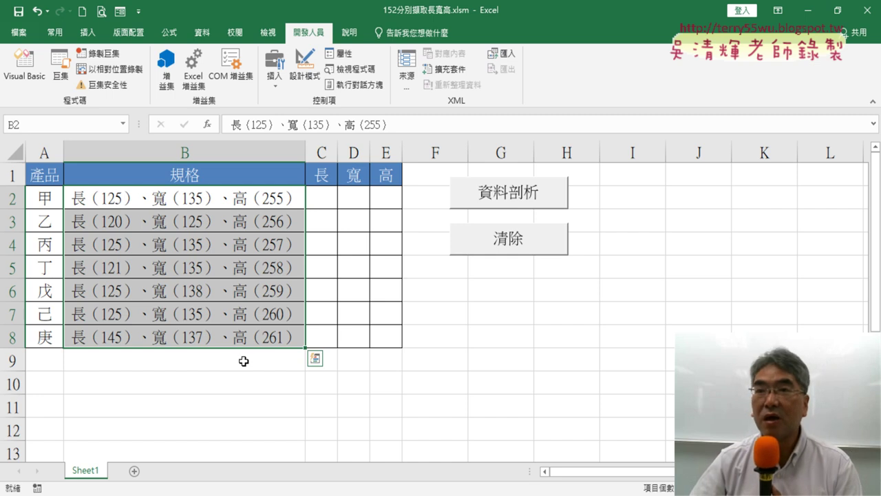
pyautogui.click(523, 389)
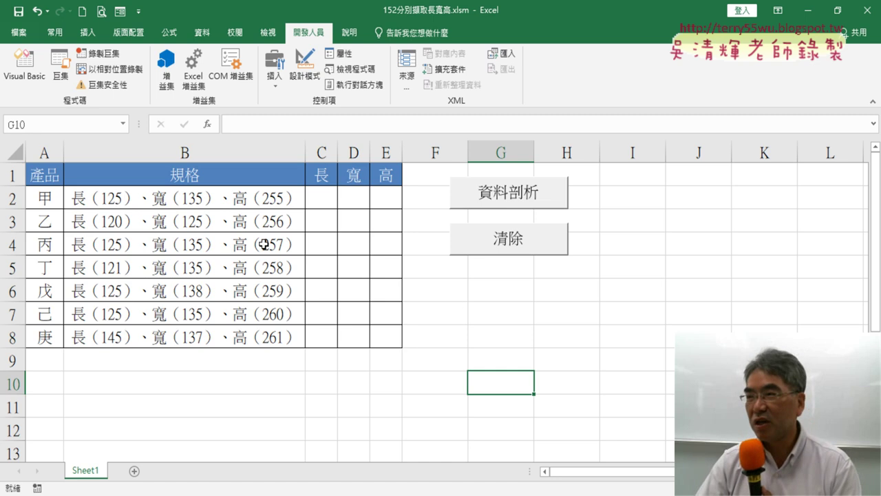
pyautogui.moveTo(263, 198); pyautogui.dragTo(282, 353)
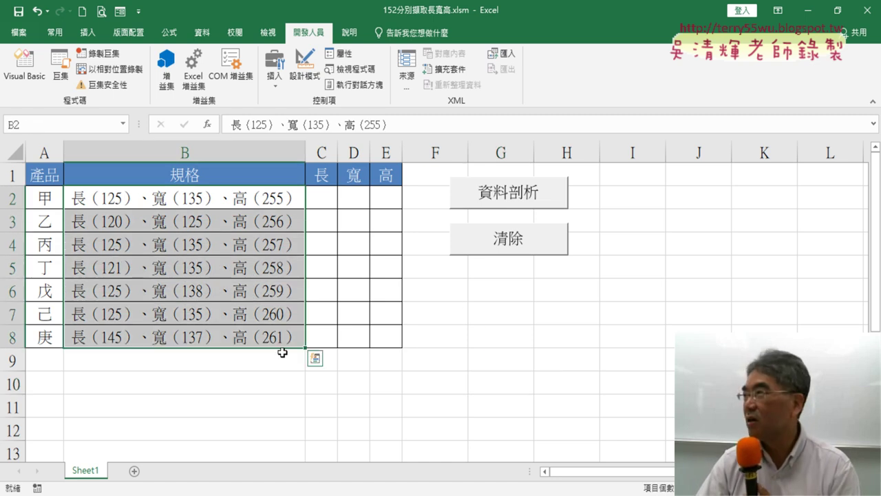
pyautogui.click(446, 359)
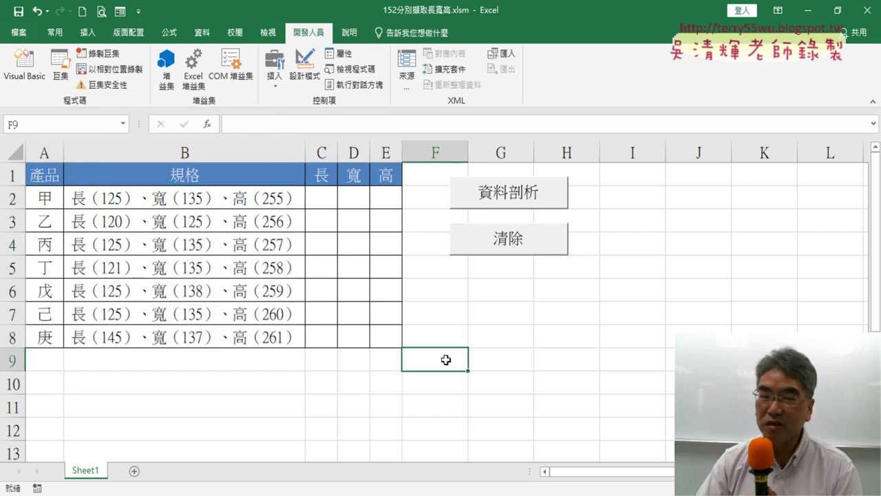
# Select B2:B8 from B2 with Ctrl+Shift+Down, redoing it after an oversized column-B selection.
pyautogui.click(234, 199)
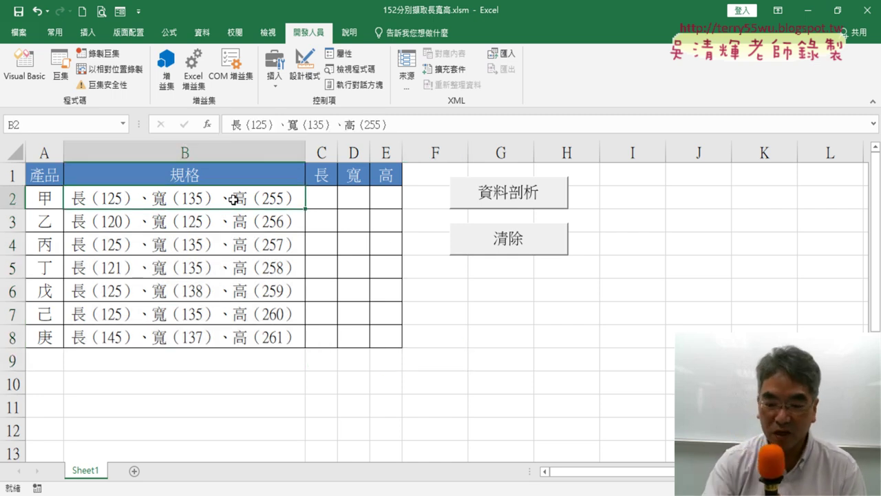
pyautogui.hotkey('ctrl', 'shift', 'Down')
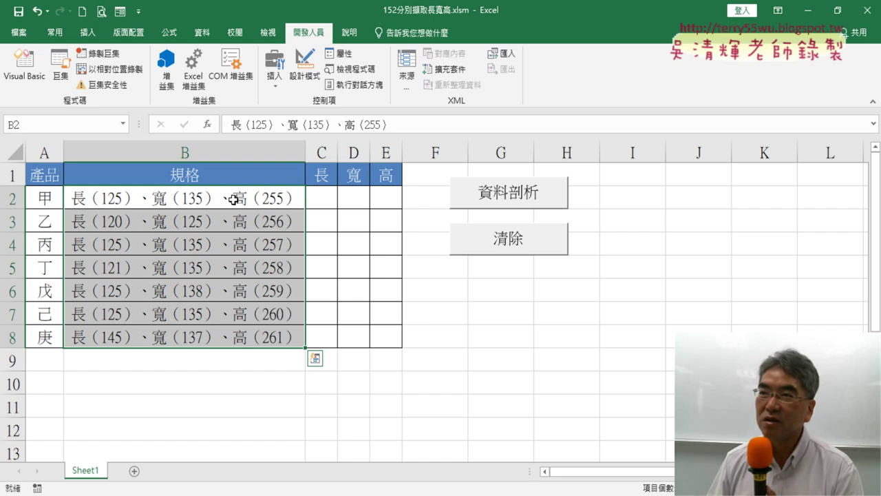
pyautogui.moveTo(289, 198); pyautogui.dragTo(306, 417)
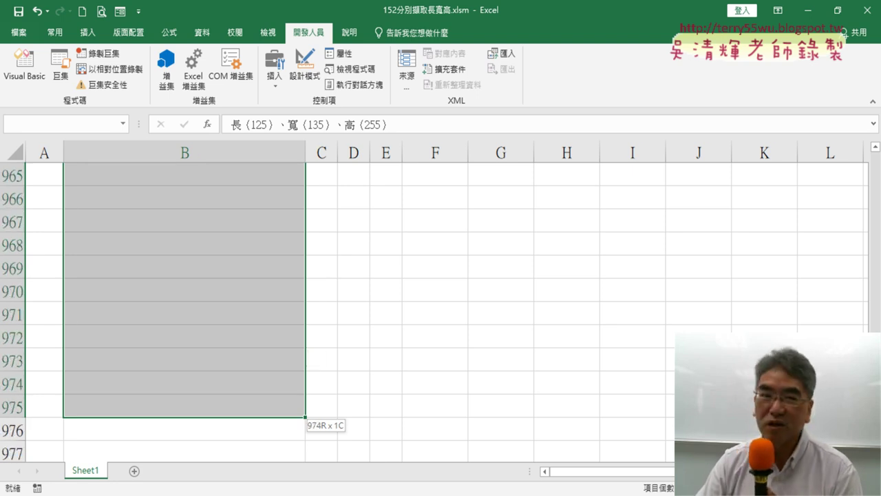
pyautogui.moveTo(307, 417); pyautogui.dragTo(313, 416)
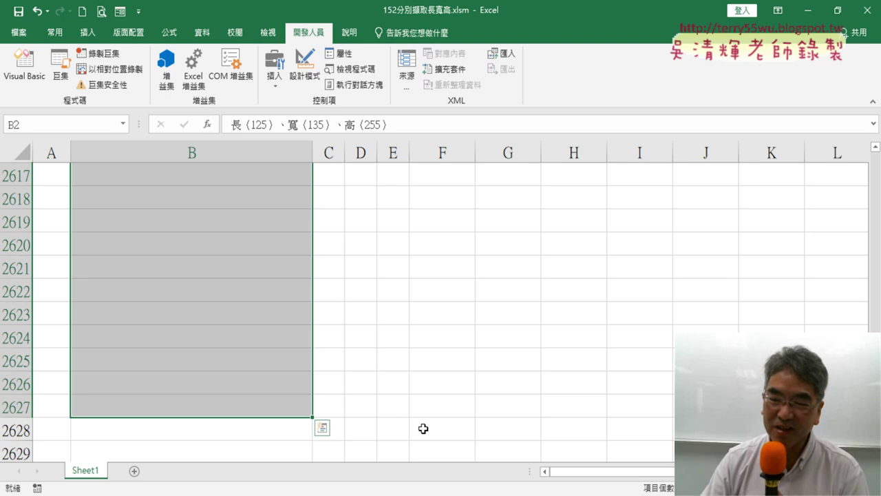
pyautogui.click(259, 406)
pyautogui.hotkey('ctrl', 'Up')
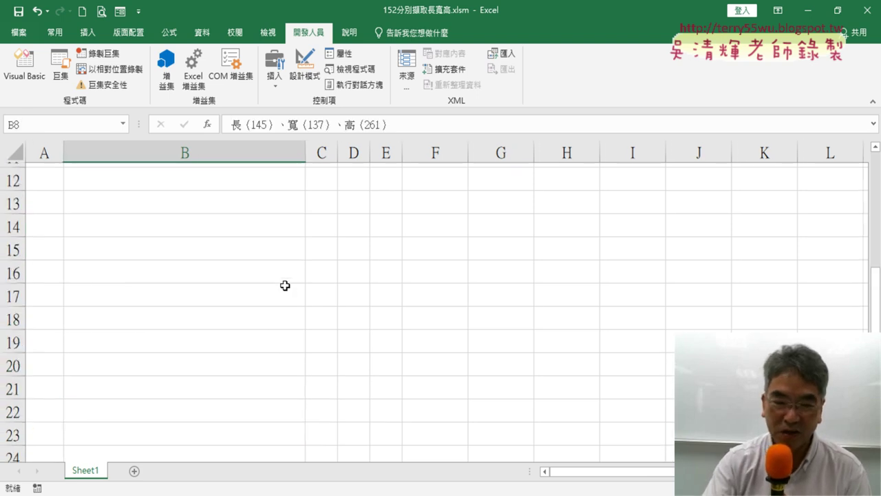
pyautogui.hotkey('ctrl', 'Up')
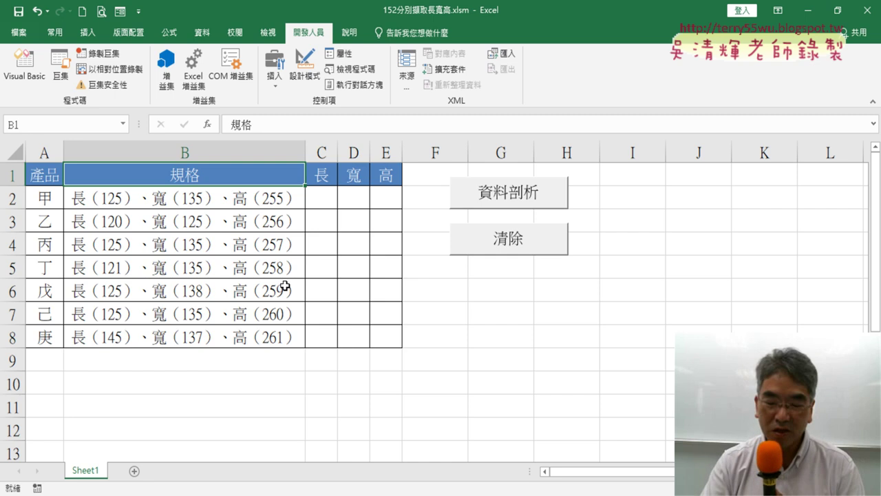
pyautogui.press('Down')
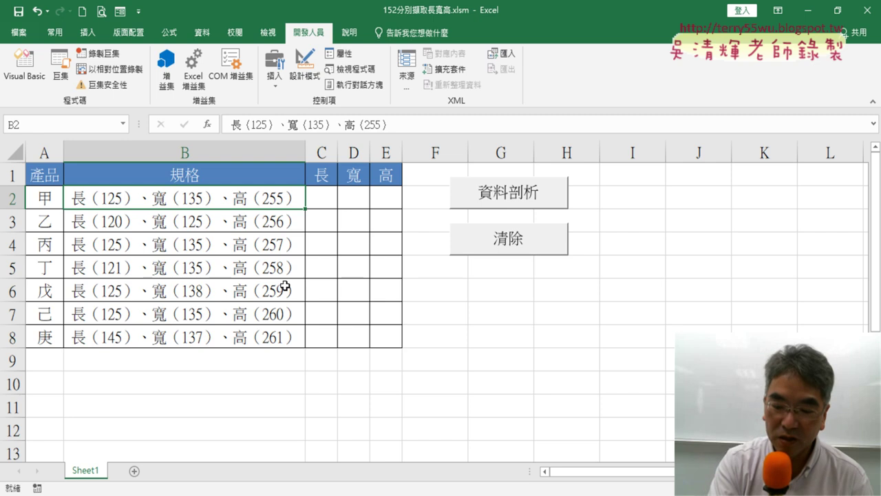
pyautogui.hotkey('ctrl', 'shift', 'Down')
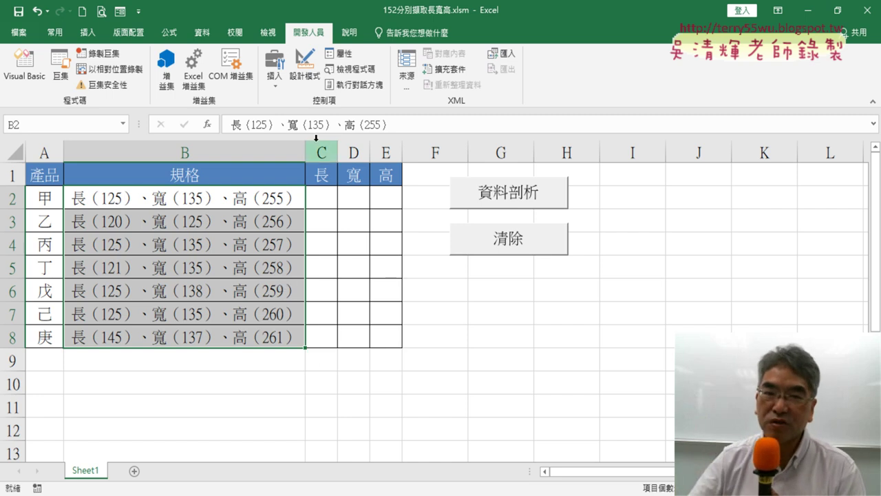
# Open the Macros list, close it, and select an empty cell below the table.
pyautogui.click(62, 69)
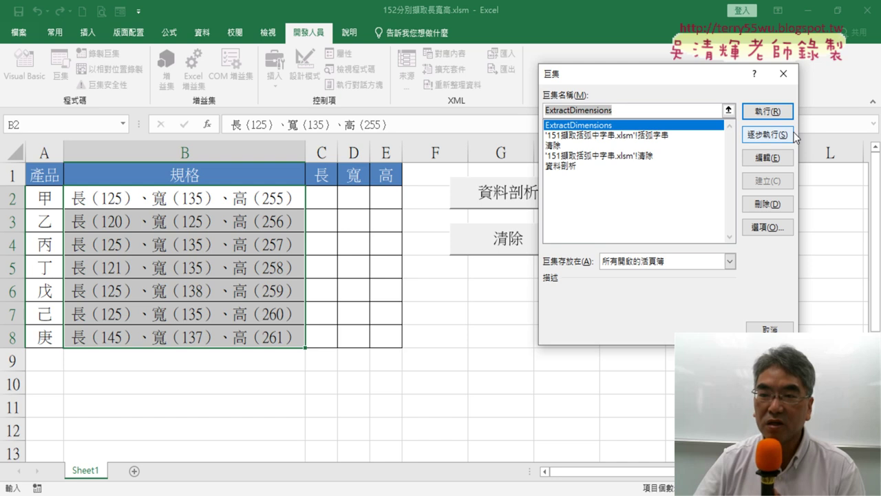
pyautogui.click(791, 82)
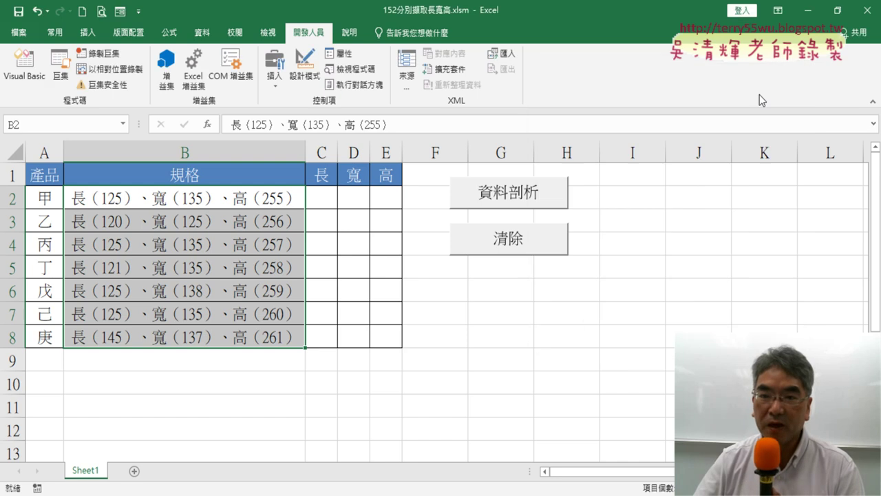
pyautogui.click(413, 359)
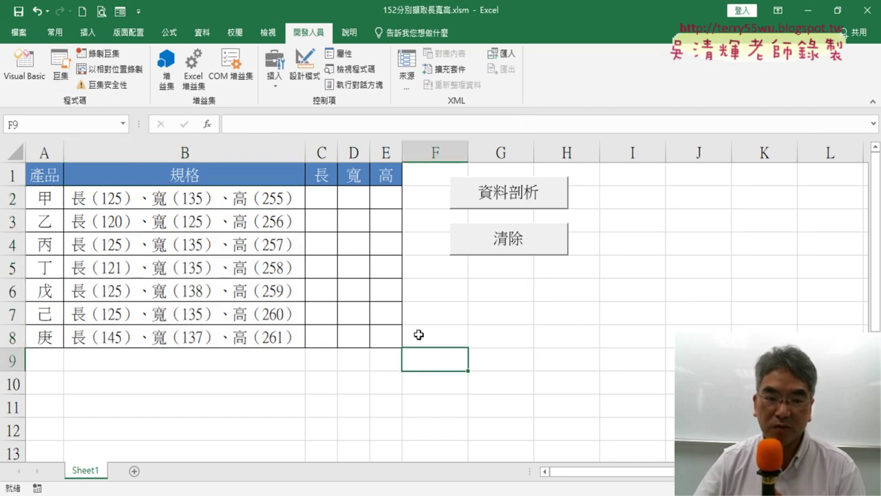
# Reopen Macros and browse 資料剖析, 清除 and the 151 workbook's 清除 and 括弧字串 macros.
pyautogui.click(60, 69)
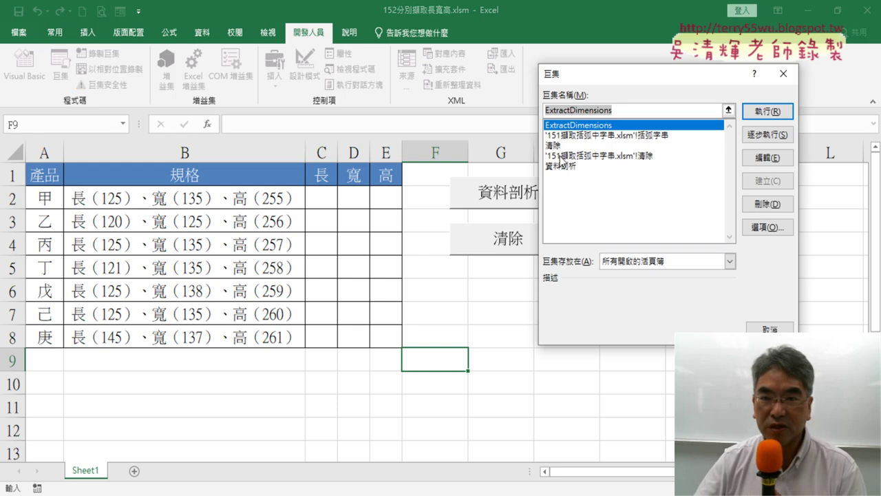
pyautogui.click(561, 166)
pyautogui.click(568, 146)
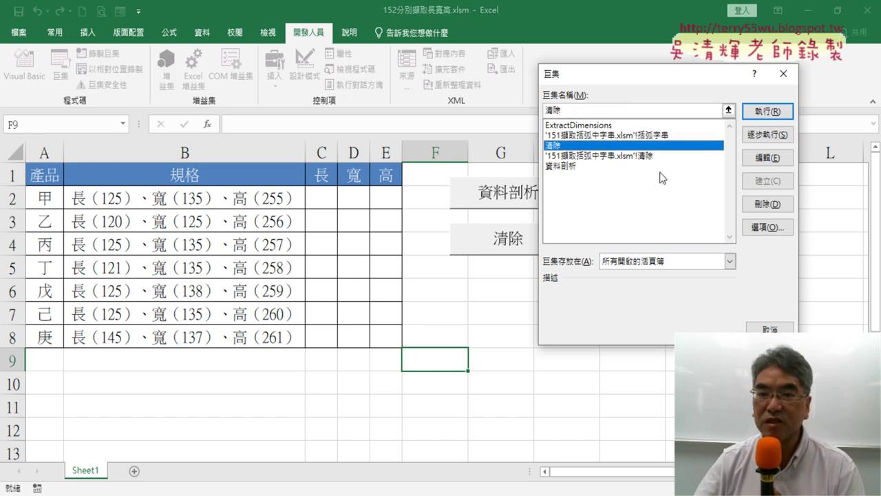
pyautogui.click(649, 157)
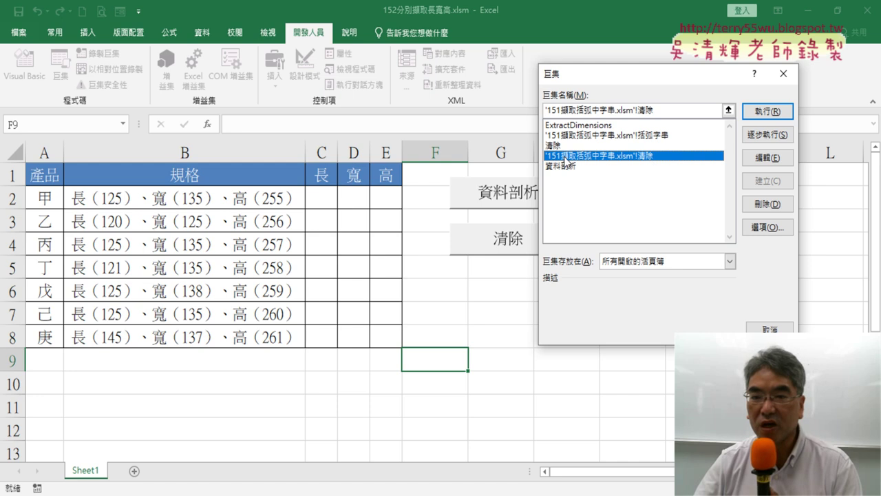
pyautogui.click(620, 135)
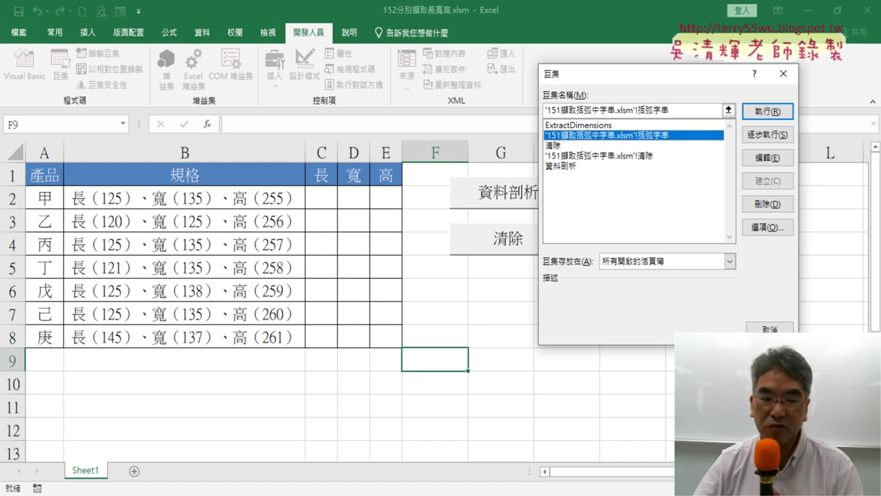
pyautogui.click(207, 492)
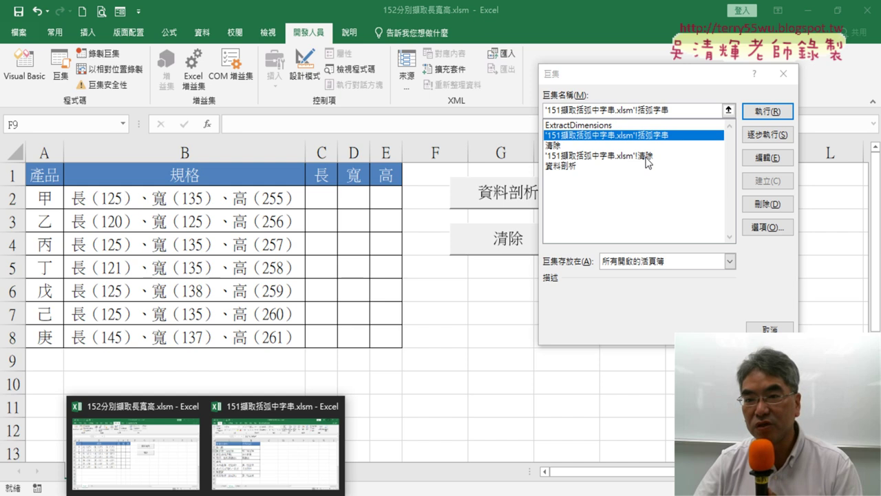
pyautogui.moveTo(276, 445)
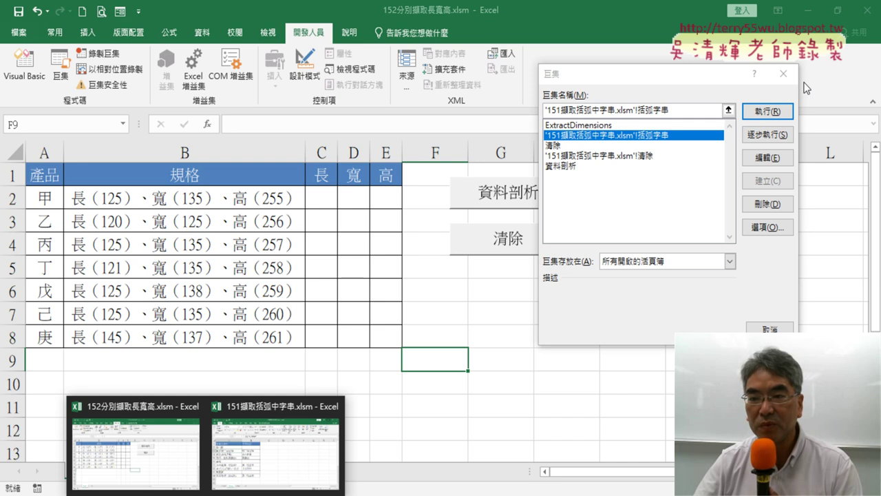
# Close the 151擷取括弧中字串 workbook without saving changes.
pyautogui.click(783, 73)
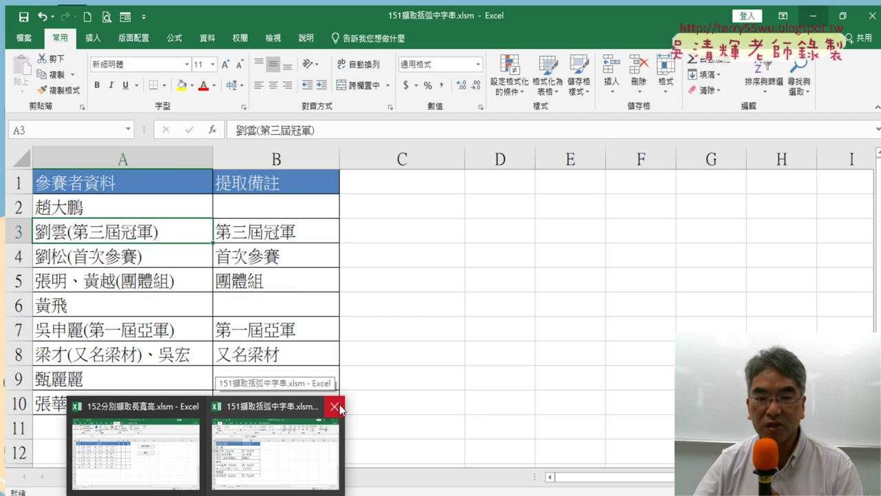
pyautogui.click(337, 406)
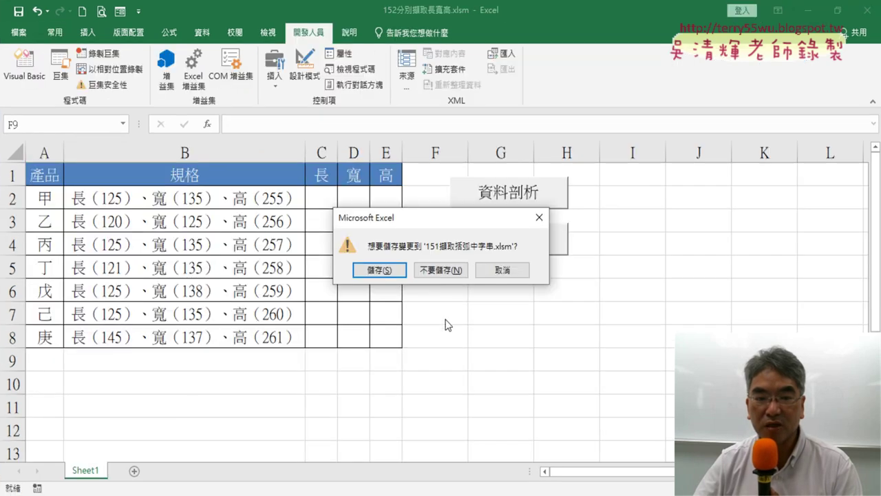
pyautogui.click(441, 270)
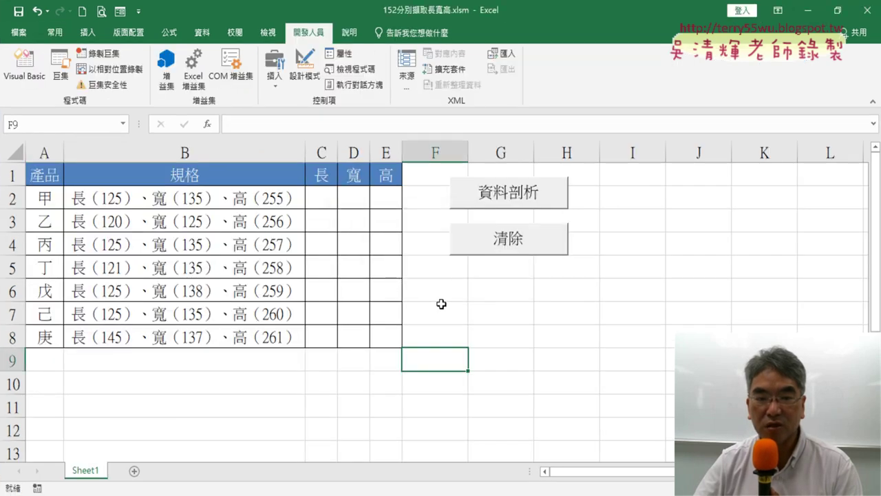
pyautogui.click(443, 308)
# Pick the 資料剖析 macro from the Macros list and edit its Module2 code.
pyautogui.click(60, 69)
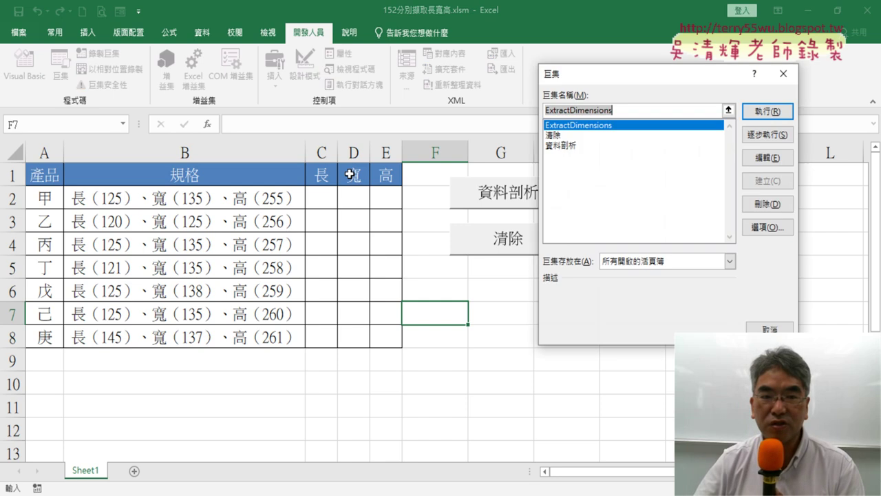
pyautogui.click(568, 135)
pyautogui.click(567, 145)
pyautogui.click(567, 136)
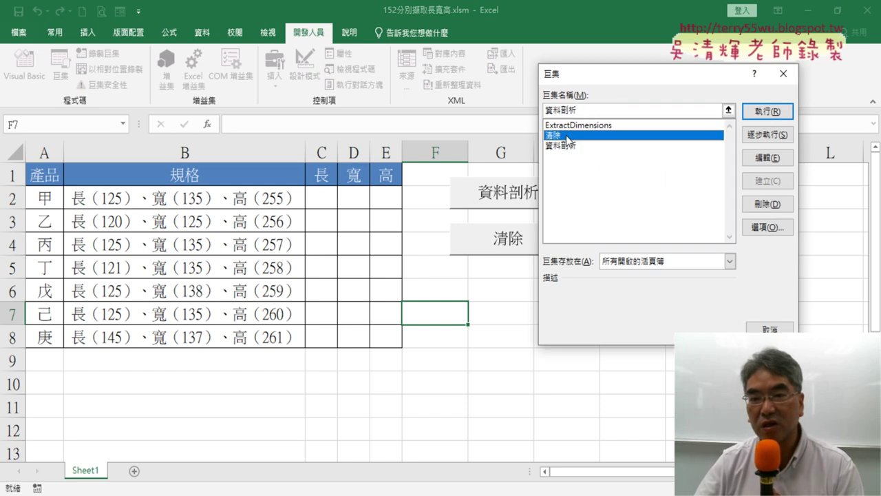
pyautogui.click(784, 74)
pyautogui.click(61, 73)
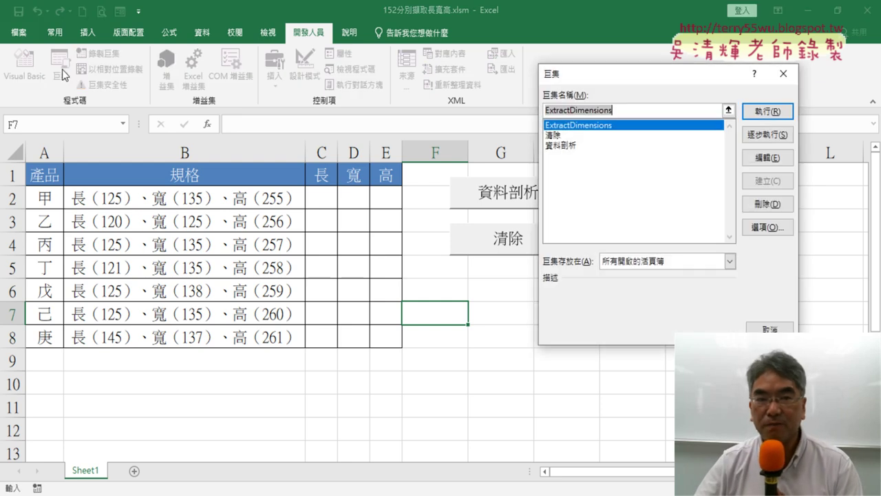
pyautogui.click(559, 135)
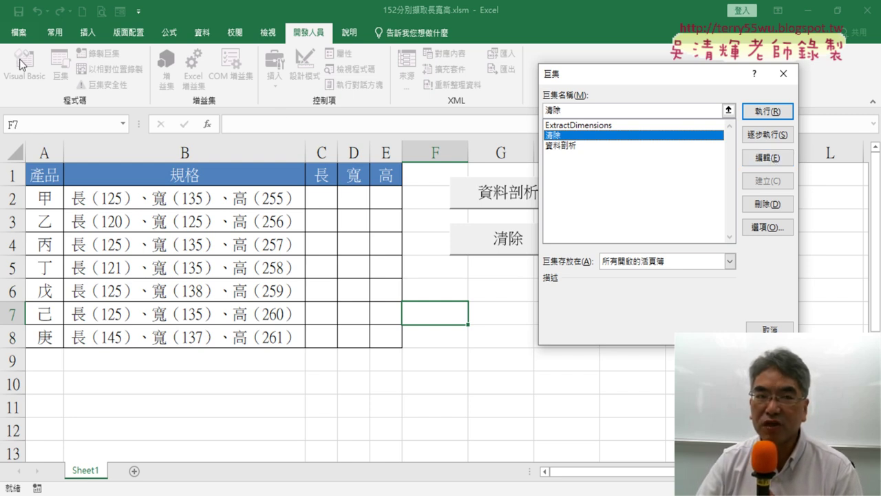
pyautogui.click(603, 147)
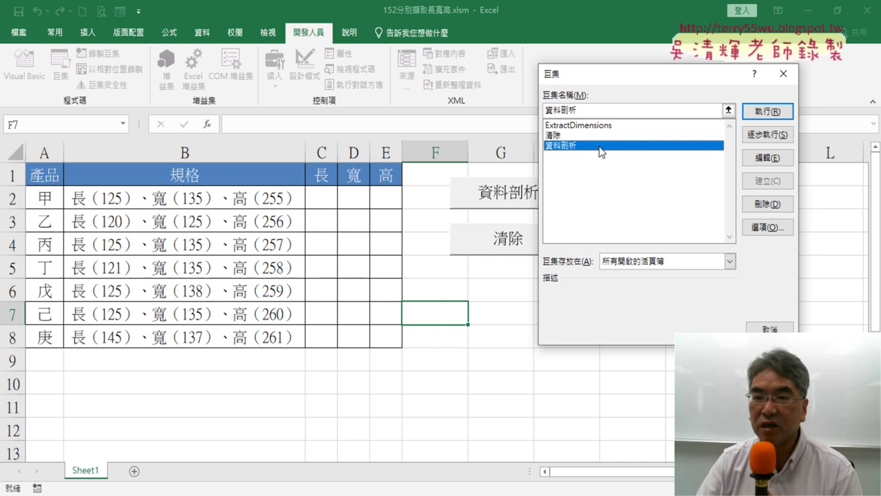
pyautogui.click(764, 160)
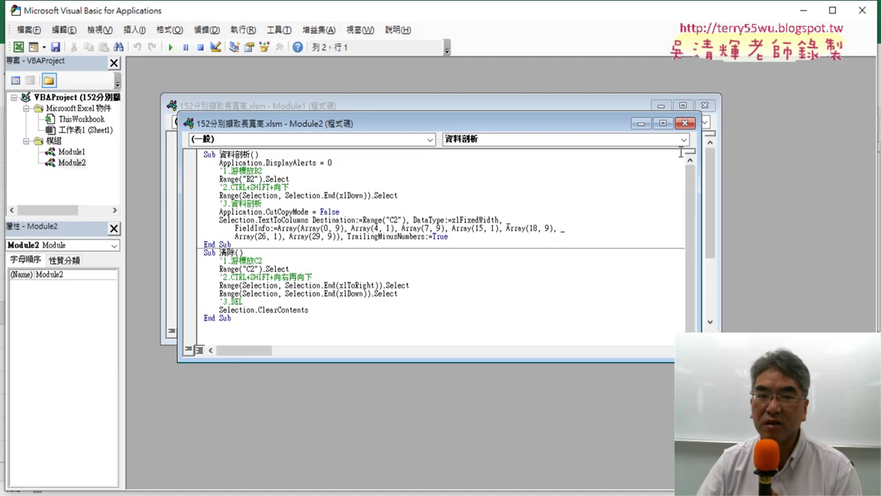
# Place the VBA editor beside the sheet and view Module1's ExtractDimensions, then Module2's code.
pyautogui.click(663, 123)
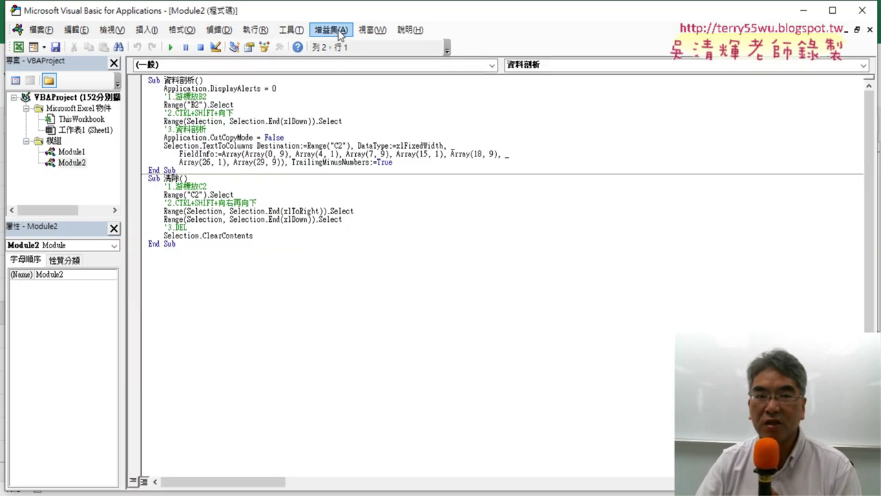
pyautogui.moveTo(336, 10)
pyautogui.mouseDown()
pyautogui.moveTo(333, 22)
pyautogui.moveTo(502, 38)
pyautogui.mouseUp()
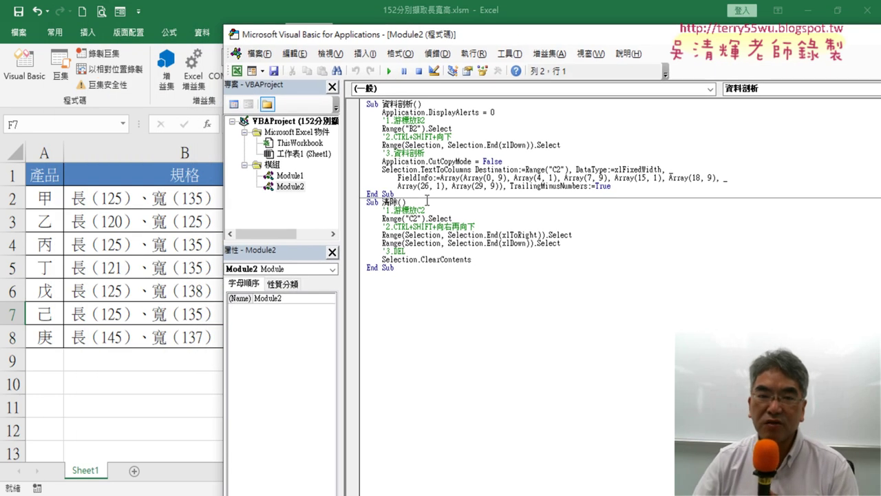
pyautogui.click(289, 187)
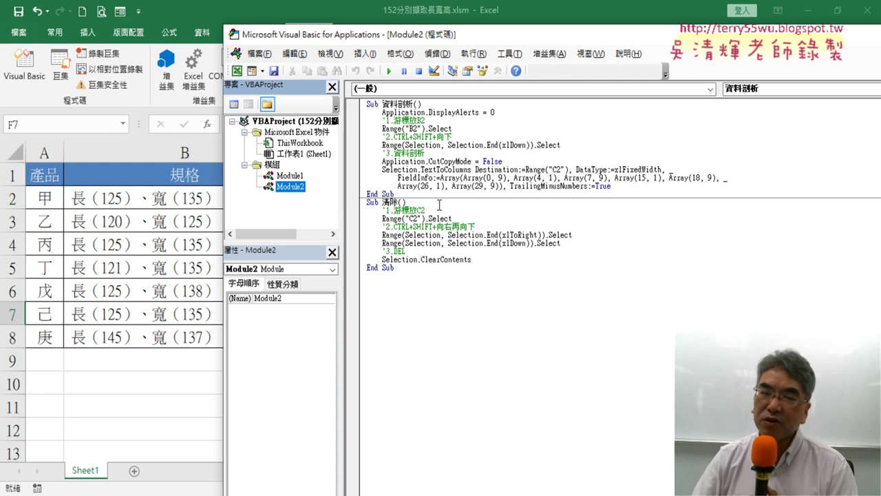
pyautogui.click(290, 175)
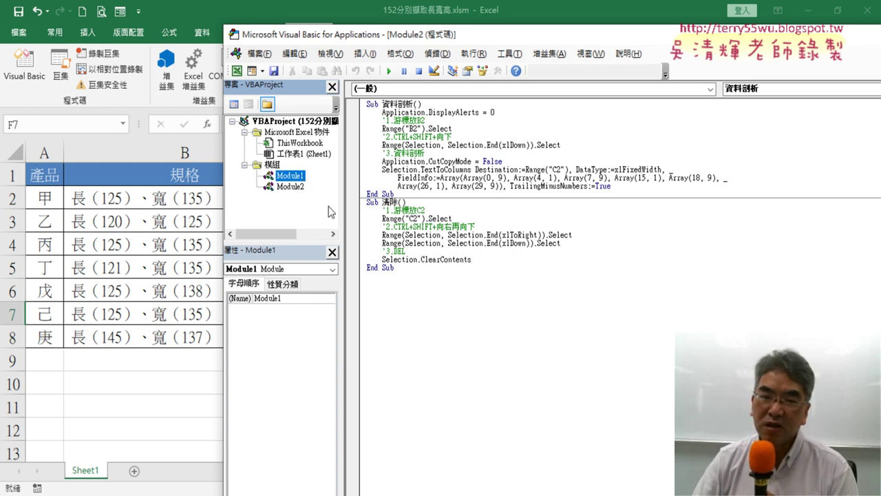
pyautogui.click(297, 187)
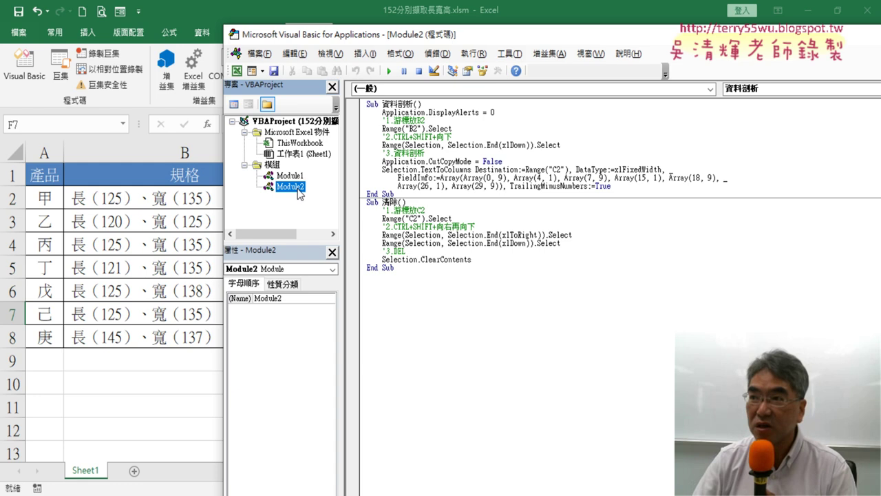
pyautogui.doubleClick(299, 178)
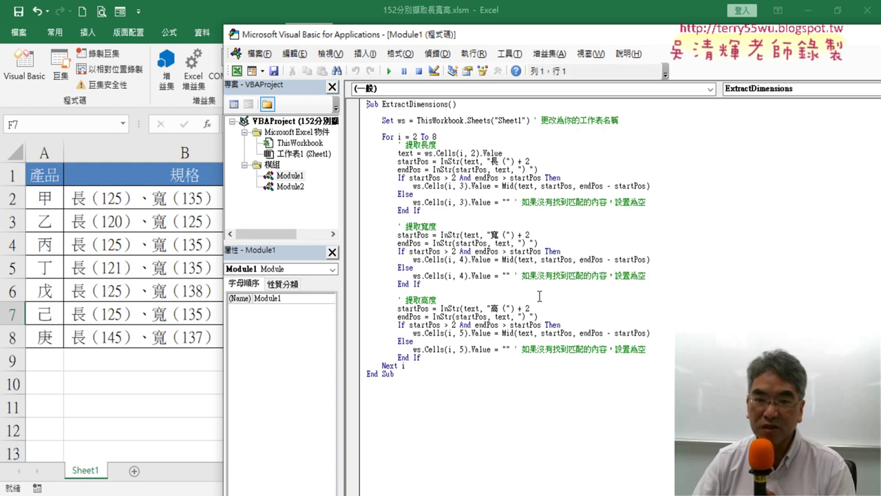
pyautogui.doubleClick(289, 187)
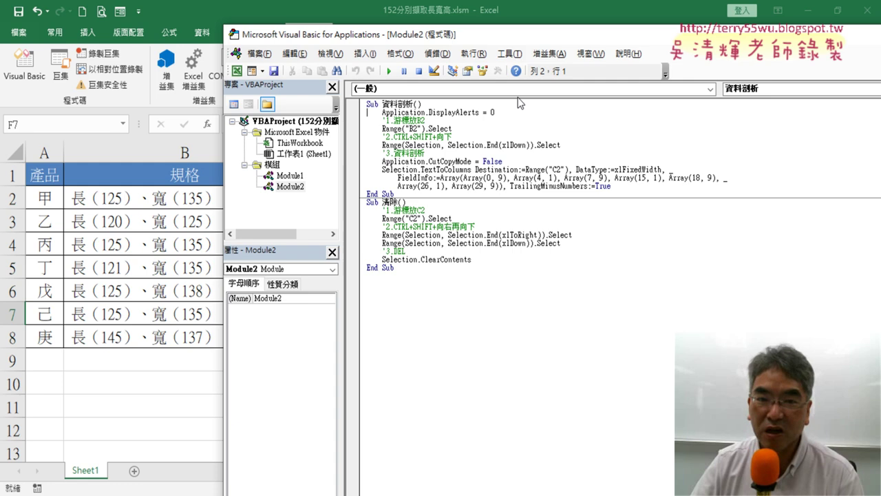
# Set the VBA code font size to 12 in the Options editor format settings.
pyautogui.click(511, 60)
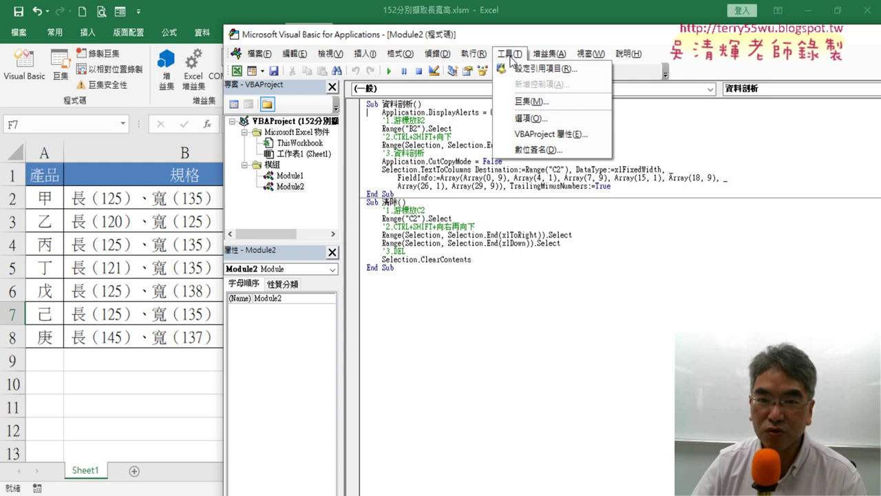
pyautogui.click(531, 118)
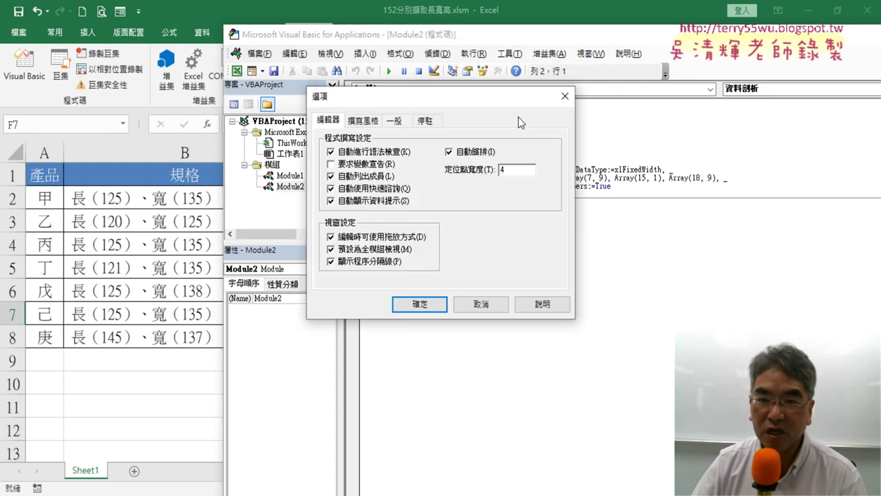
pyautogui.click(366, 122)
pyautogui.click(501, 182)
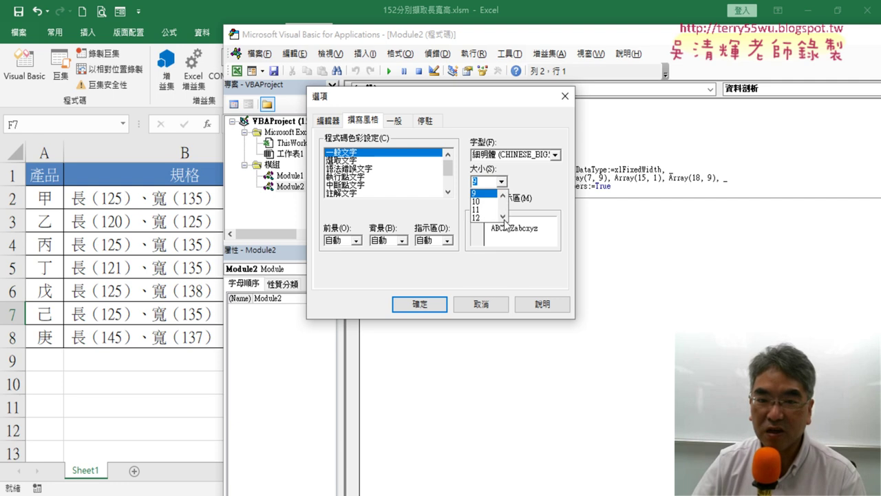
pyautogui.doubleClick(503, 216)
pyautogui.click(484, 202)
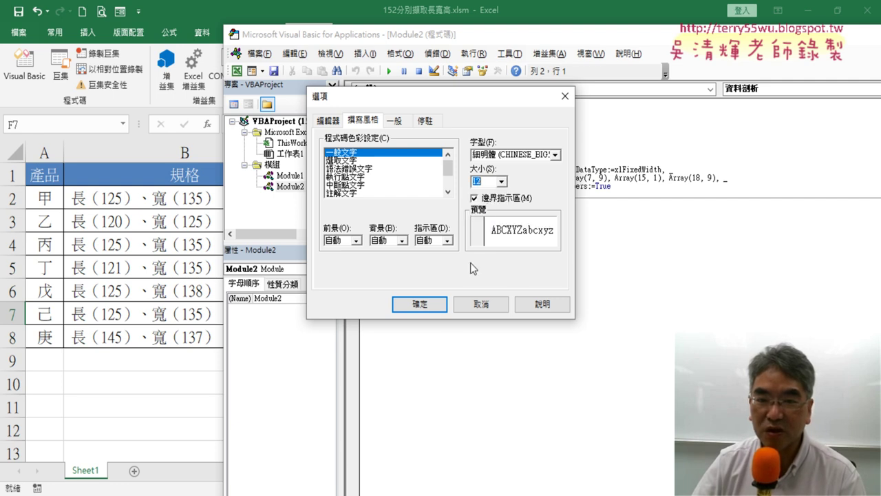
pyautogui.click(425, 308)
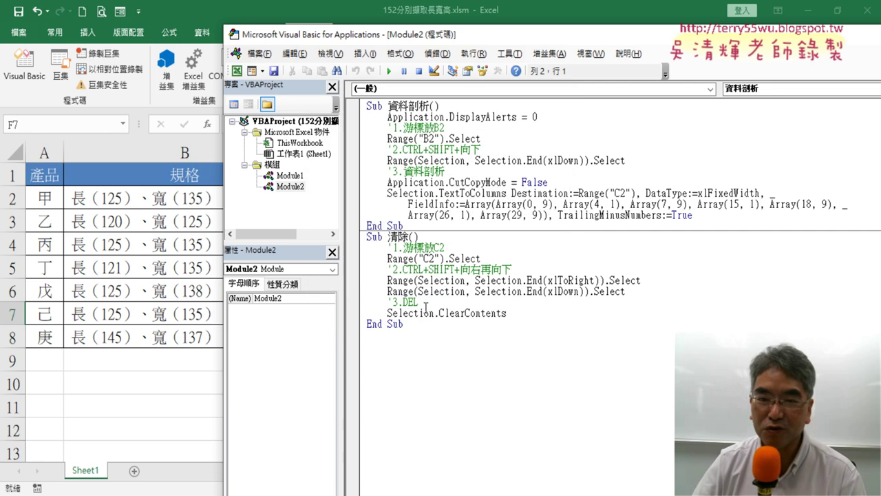
# Increase the code font size to 14 in the Options editor format settings.
pyautogui.click(508, 57)
pyautogui.click(515, 119)
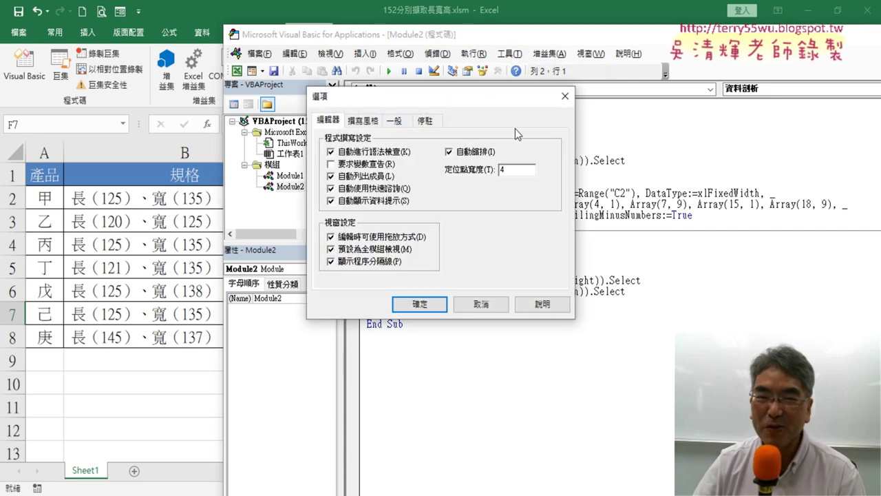
pyautogui.click(363, 120)
pyautogui.click(501, 181)
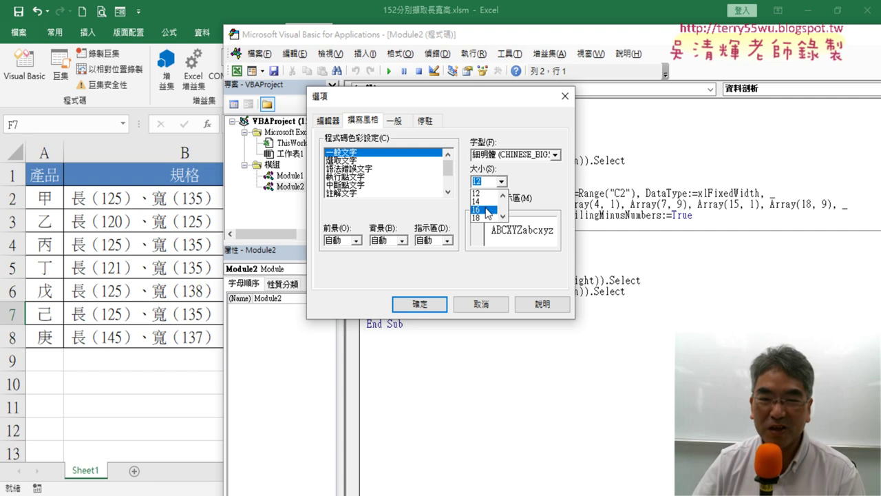
pyautogui.click(486, 201)
pyautogui.click(420, 304)
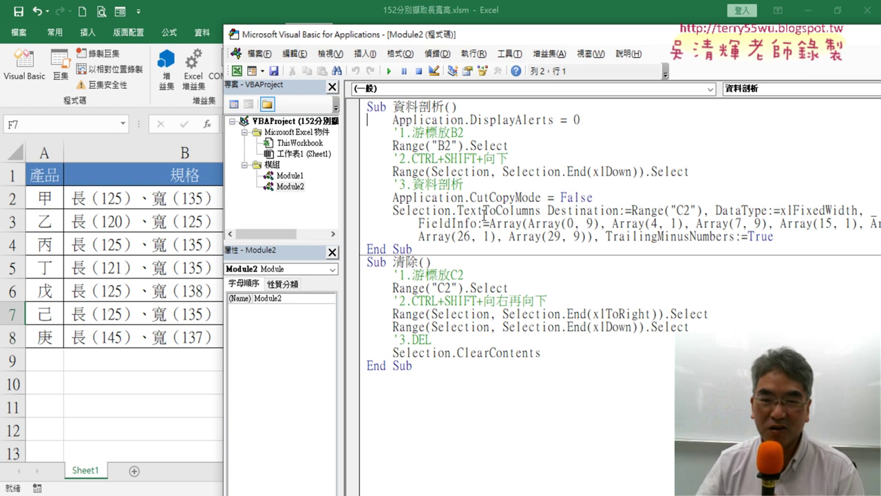
pyautogui.click(296, 186)
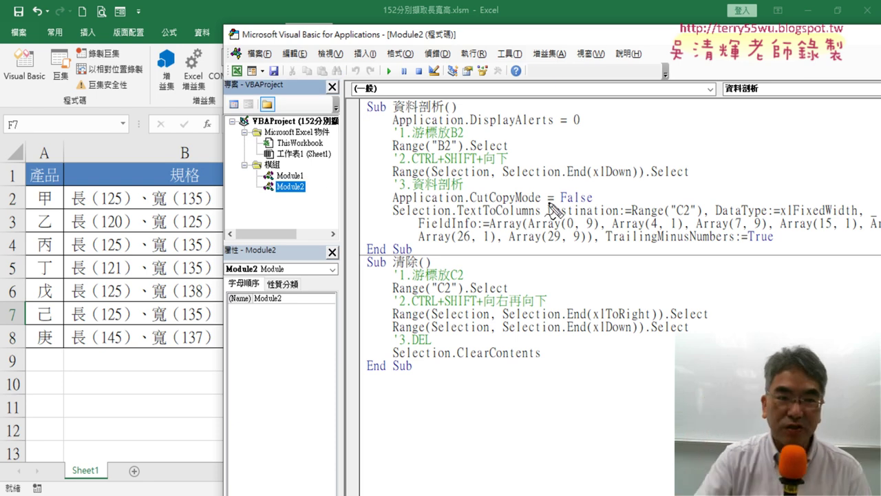
pyautogui.moveTo(123, 68)
pyautogui.mouseDown()
pyautogui.moveTo(110, 75)
pyautogui.moveTo(271, 199)
pyautogui.moveTo(301, 201)
pyautogui.mouseUp()
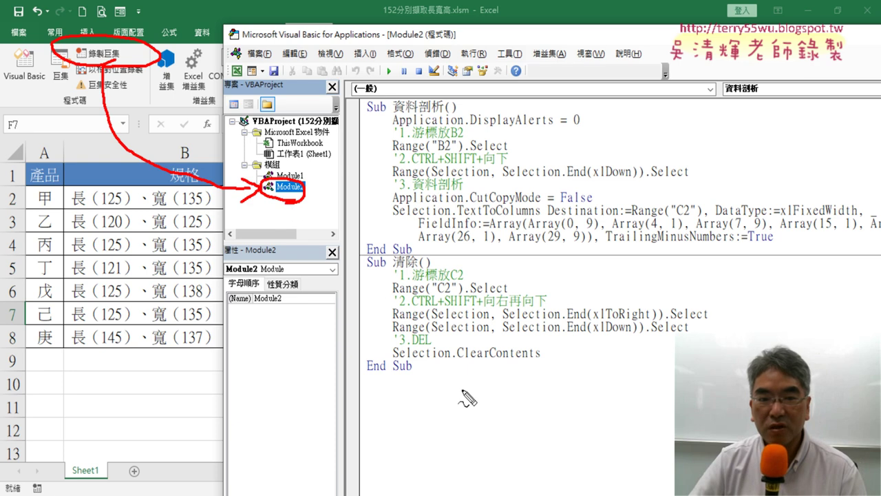
pyautogui.moveTo(460, 402)
pyautogui.mouseDown()
pyautogui.moveTo(302, 182)
pyautogui.moveTo(578, 74)
pyautogui.moveTo(463, 383)
pyautogui.mouseUp()
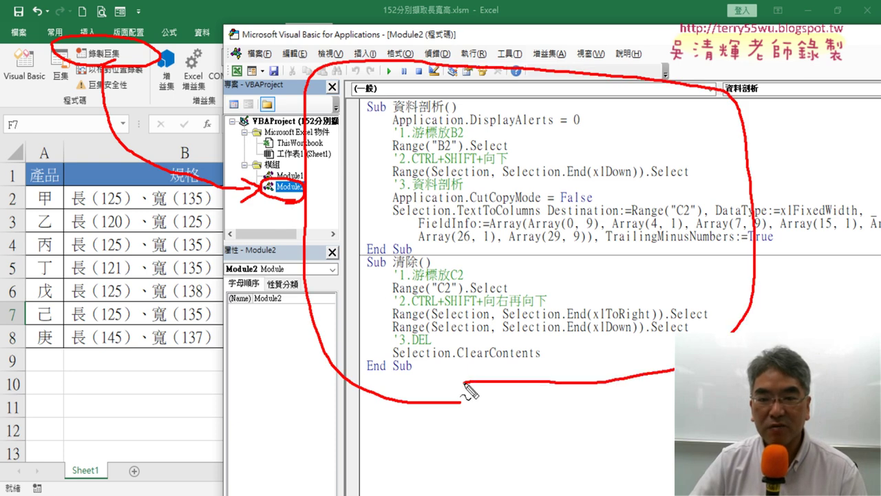
pyautogui.moveTo(333, 256); pyautogui.dragTo(561, 258)
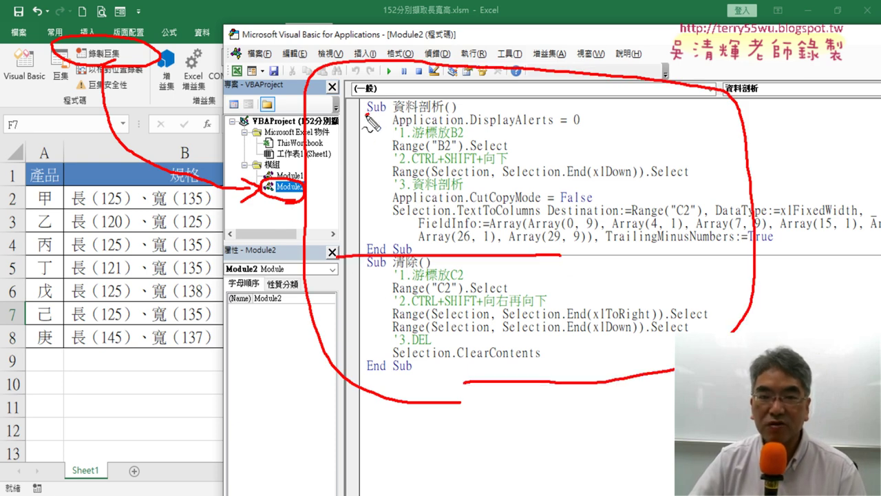
pyautogui.moveTo(365, 115); pyautogui.dragTo(387, 113)
pyautogui.moveTo(369, 272); pyautogui.dragTo(405, 271)
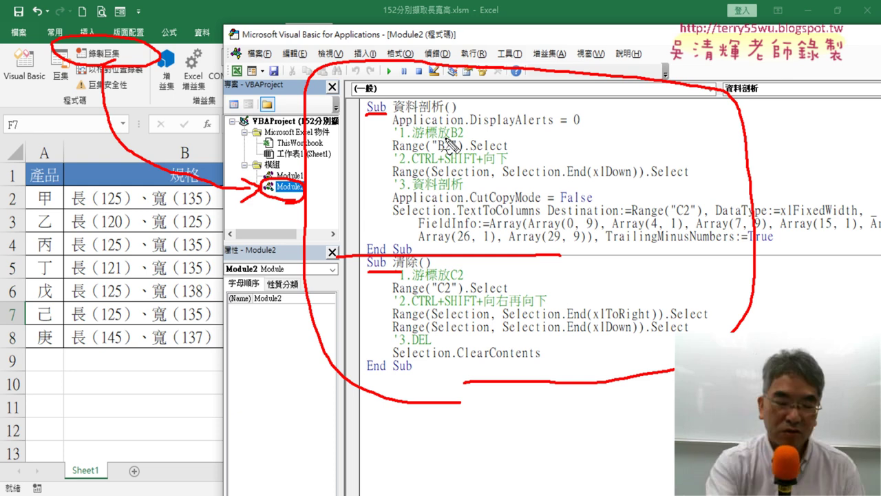
pyautogui.press('Escape')
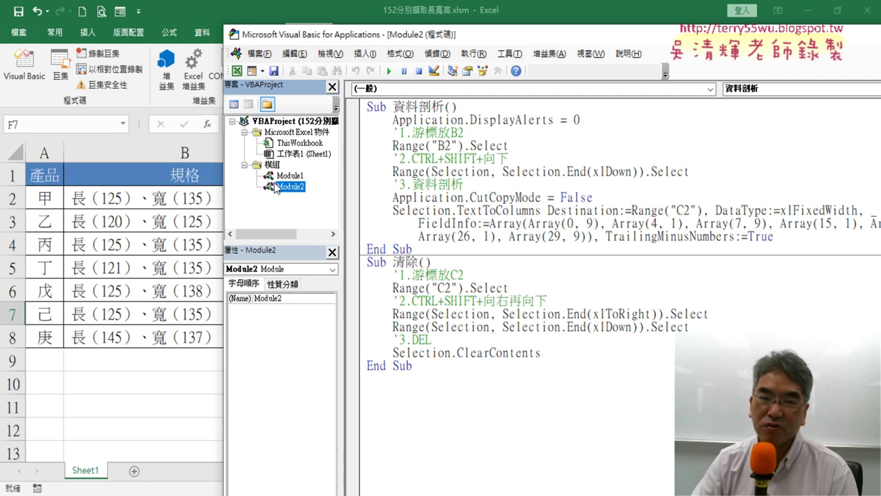
# Select and cut all of Module2's code.
pyautogui.doubleClick(289, 176)
pyautogui.scroll(-2, 463, 221)
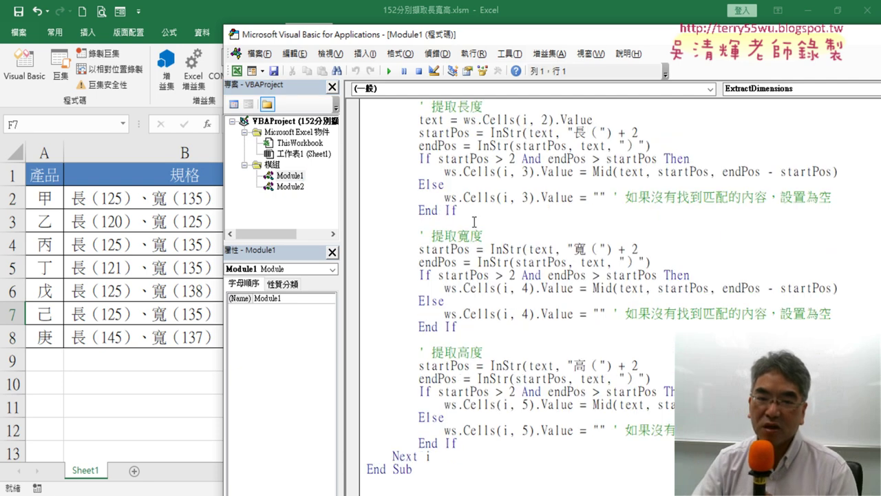
pyautogui.doubleClick(289, 187)
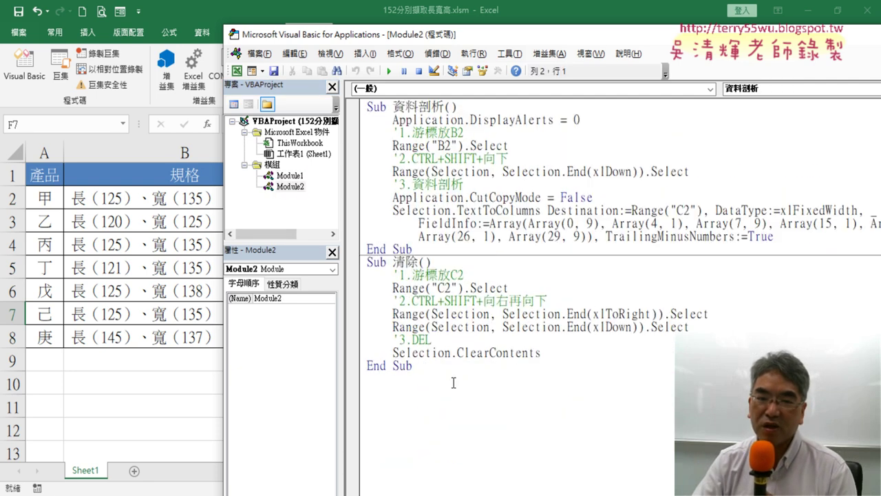
pyautogui.hotkey('ctrl', 'a')
pyautogui.rightClick(445, 150)
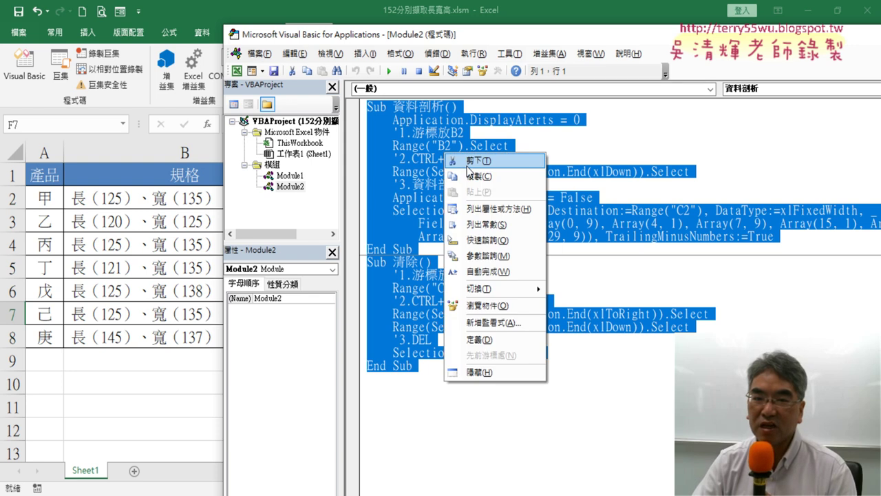
pyautogui.click(468, 166)
# Paste the 資料剖析 and 清除 macros after Module1's End Sub, leaving Module2 empty.
pyautogui.doubleClick(292, 177)
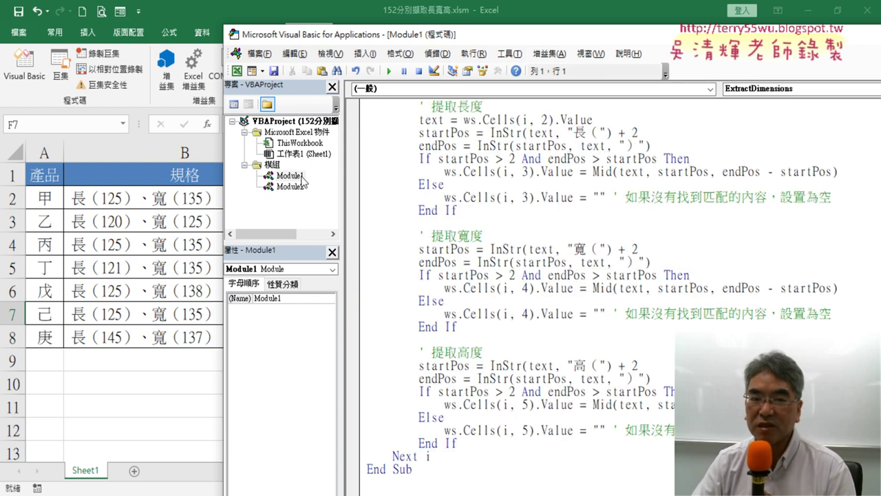
pyautogui.click(380, 485)
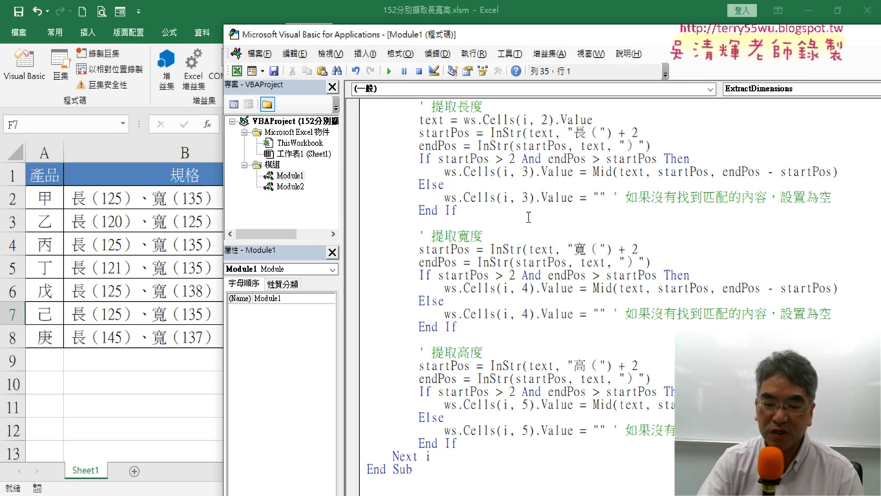
pyautogui.hotkey('ctrl', 'v')
pyautogui.scroll(3, 529, 217)
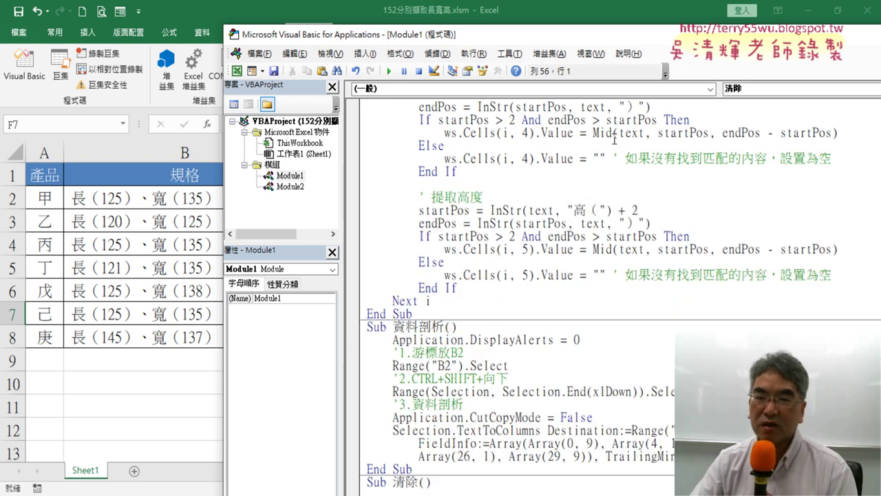
pyautogui.scroll(6, 551, 220)
pyautogui.scroll(-5, 583, 227)
pyautogui.scroll(-4, 581, 213)
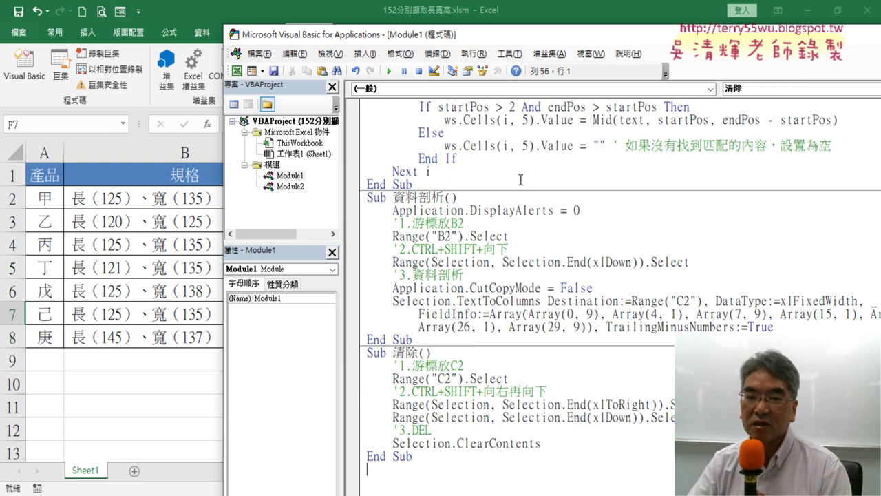
pyautogui.scroll(2, 523, 179)
pyautogui.click(496, 142)
pyautogui.scroll(-2, 572, 184)
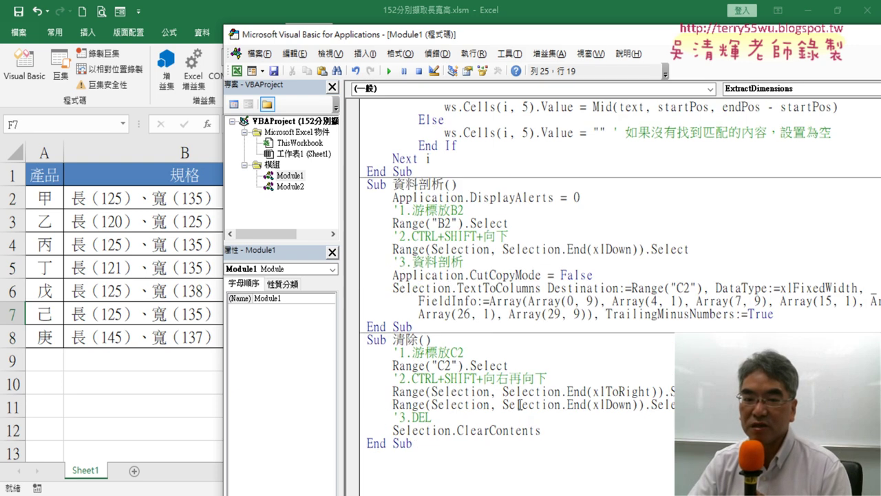
pyautogui.moveTo(413, 444); pyautogui.dragTo(367, 171)
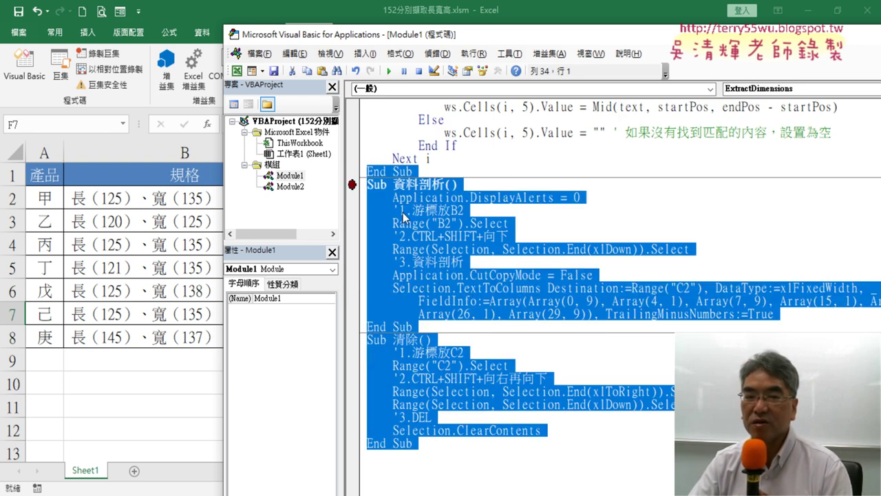
pyautogui.click(432, 158)
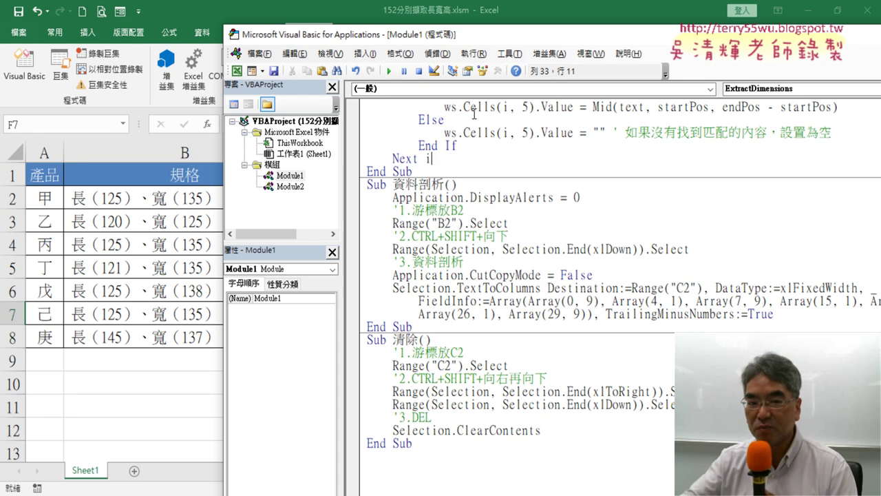
pyautogui.doubleClick(294, 186)
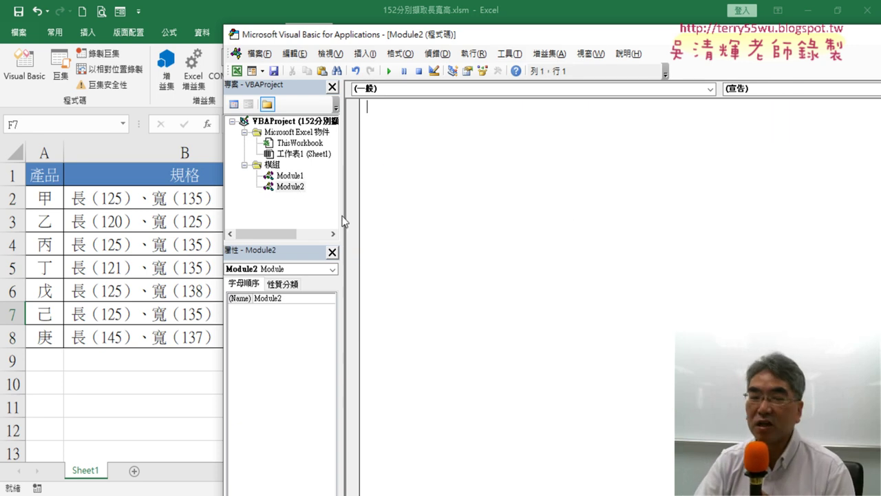
# Remove Module2 from the VBA project without exporting it.
pyautogui.rightClick(287, 188)
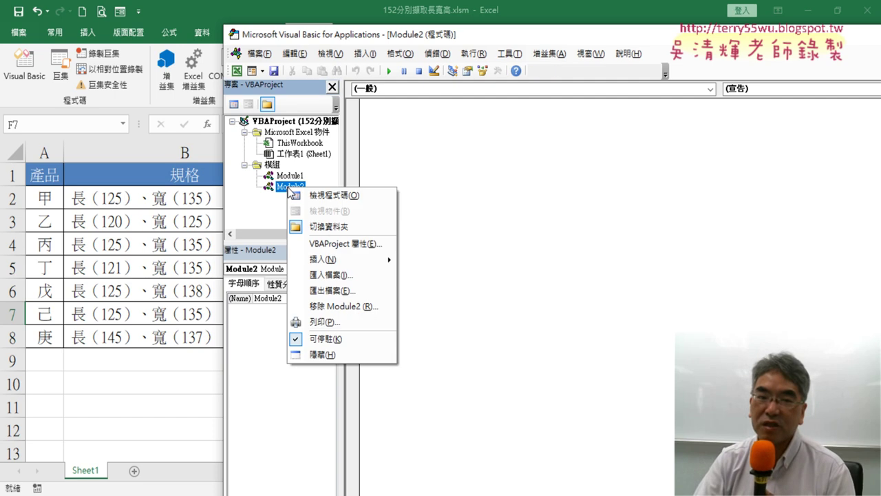
pyautogui.click(351, 314)
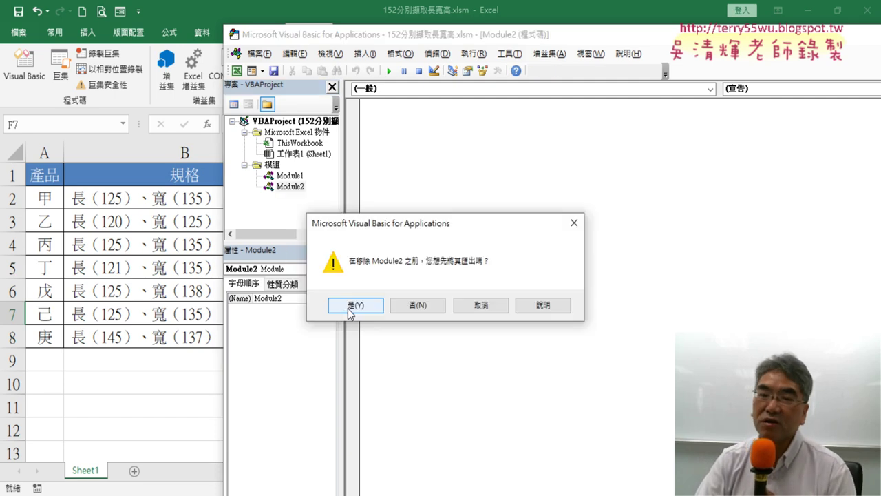
pyautogui.click(418, 305)
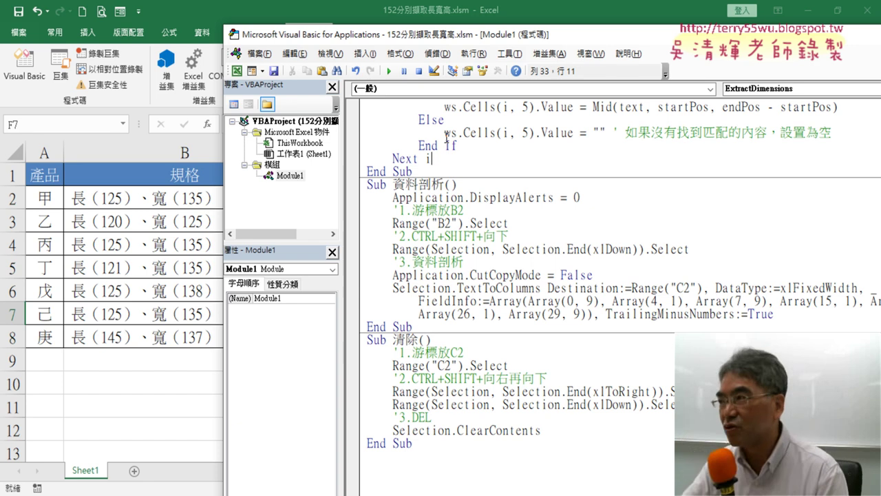
pyautogui.scroll(3, 529, 270)
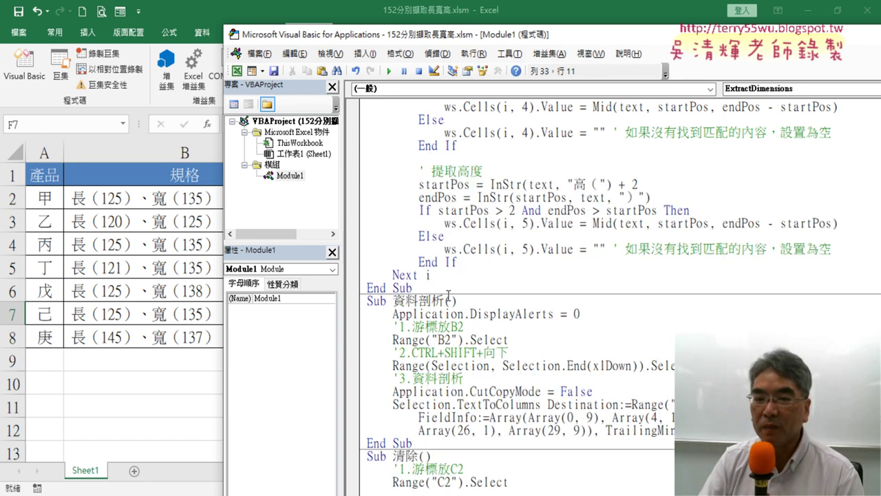
pyautogui.scroll(3, 448, 295)
pyautogui.scroll(3, 447, 238)
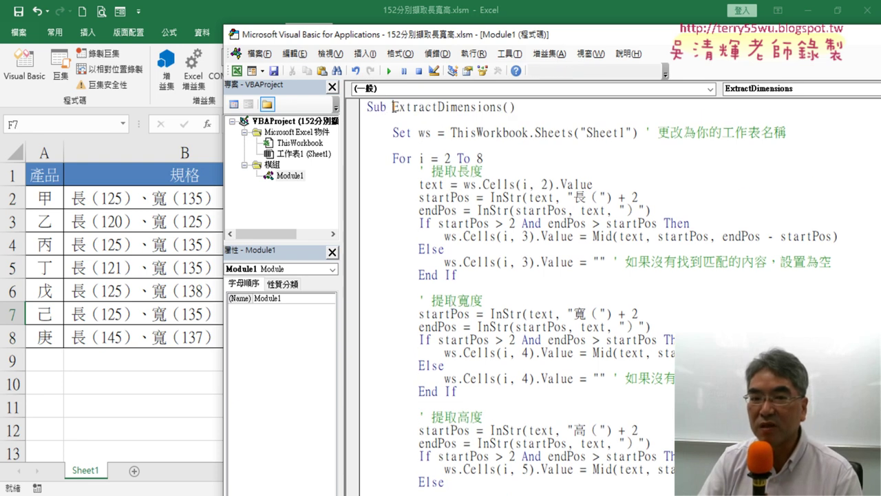
pyautogui.moveTo(394, 107); pyautogui.dragTo(495, 107)
pyautogui.scroll(-4, 448, 186)
pyautogui.scroll(-4, 390, 263)
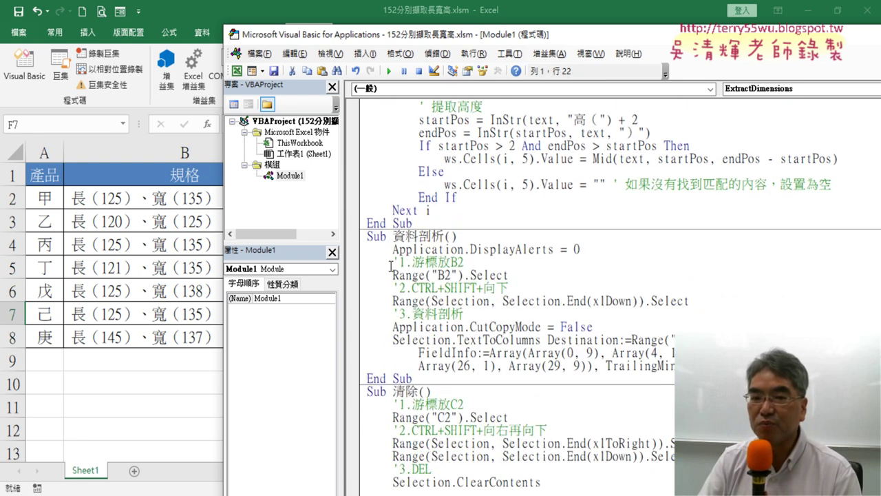
pyautogui.moveTo(394, 236); pyautogui.dragTo(445, 237)
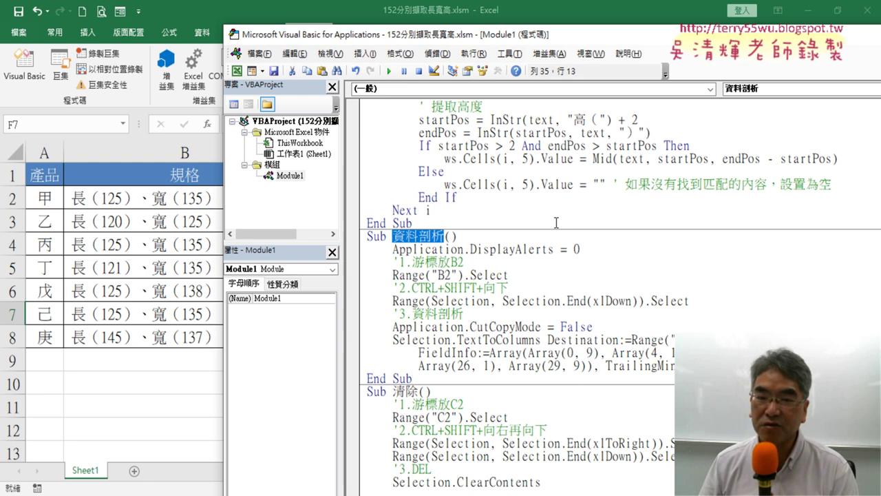
pyautogui.scroll(-1, 589, 184)
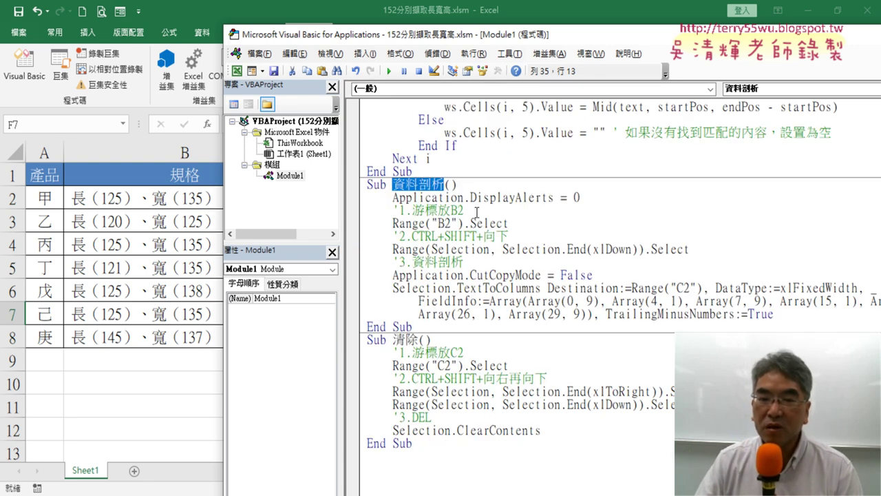
pyautogui.moveTo(477, 212); pyautogui.dragTo(399, 210)
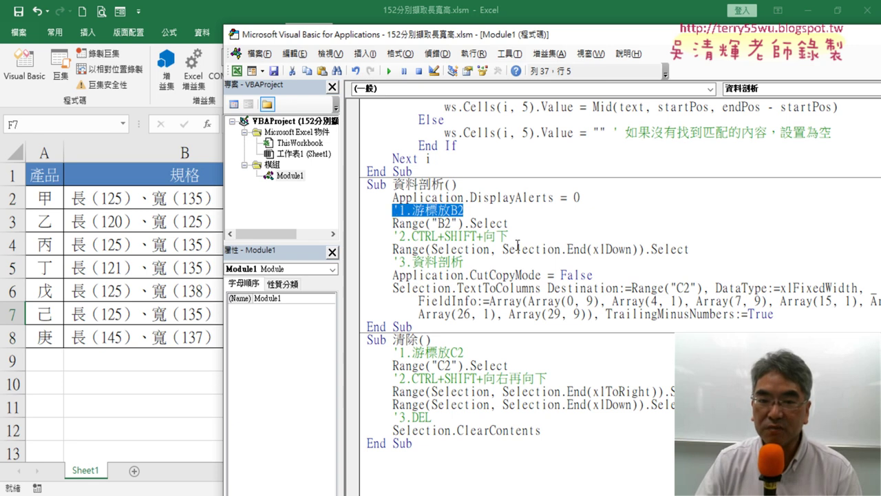
pyautogui.moveTo(509, 236); pyautogui.dragTo(394, 236)
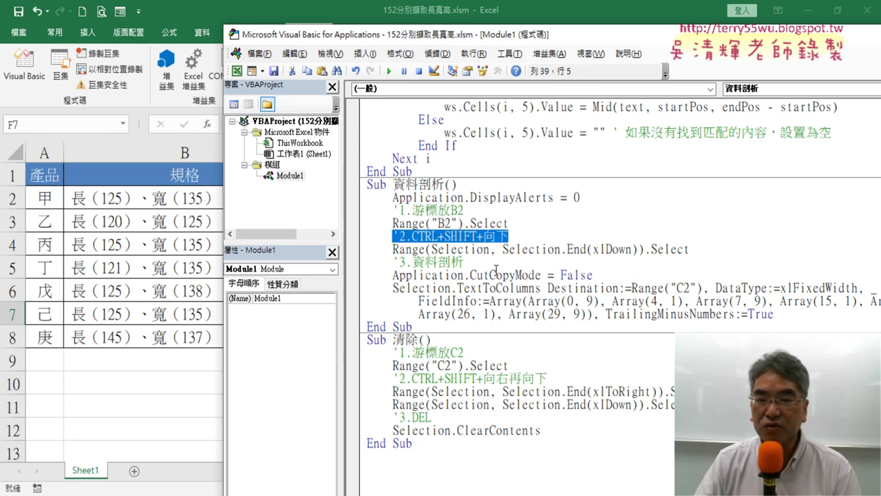
pyautogui.moveTo(464, 262); pyautogui.dragTo(411, 263)
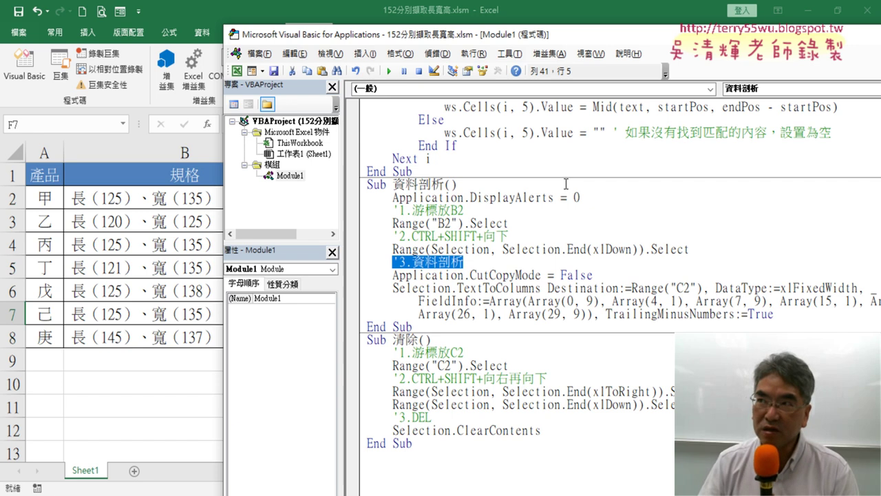
pyautogui.click(468, 210)
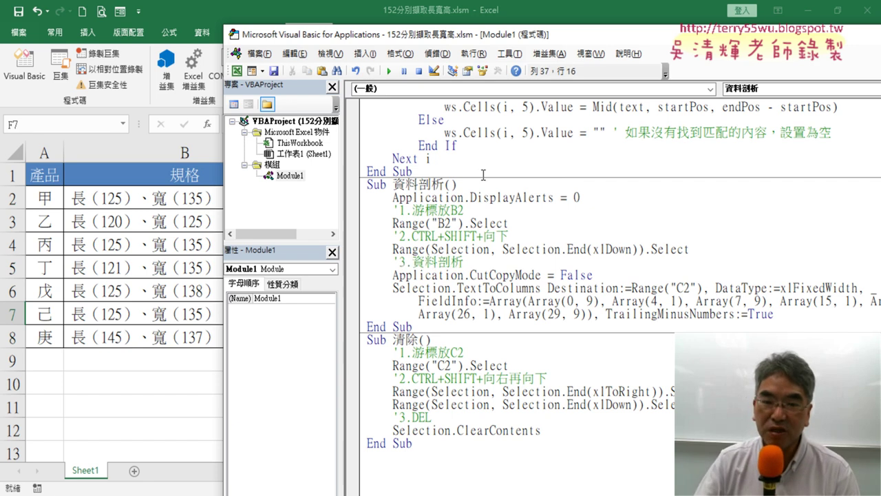
# Shift the code window right to reveal column B, then mark row 2's 寬/高 and the step-one comment.
pyautogui.moveTo(534, 37); pyautogui.dragTo(617, 45)
pyautogui.moveTo(615, 26); pyautogui.dragTo(615, 26)
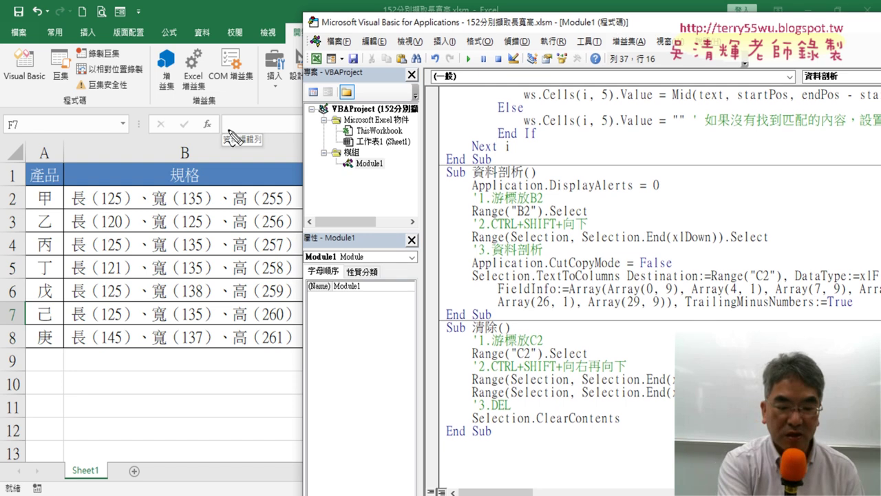
pyautogui.moveTo(532, 205); pyautogui.dragTo(550, 205)
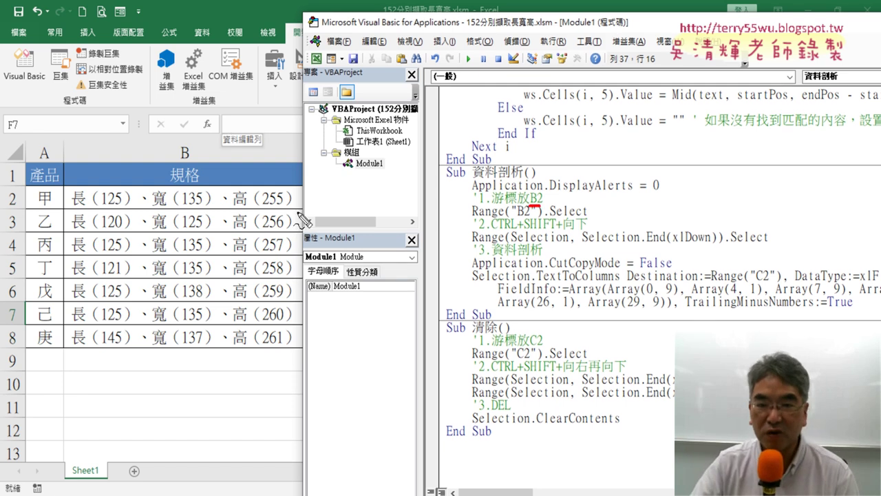
pyautogui.moveTo(252, 200)
pyautogui.mouseDown()
pyautogui.moveTo(141, 207)
pyautogui.moveTo(227, 189)
pyautogui.moveTo(241, 206)
pyautogui.mouseUp()
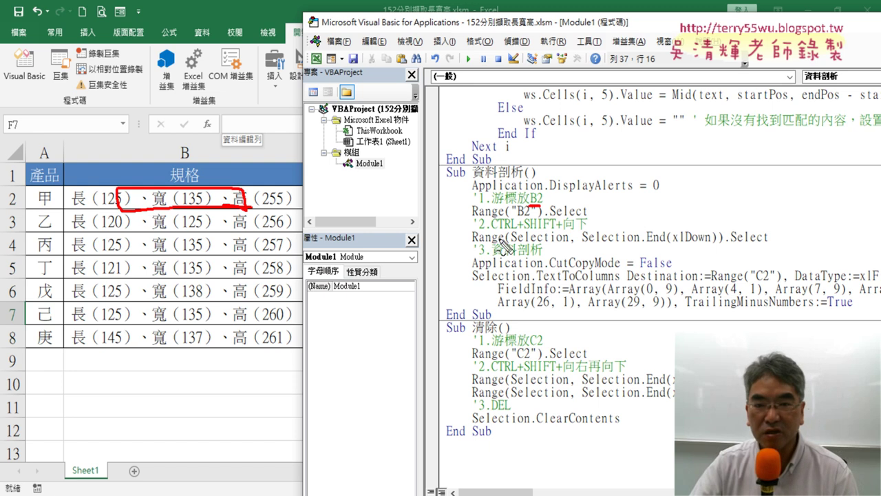
pyautogui.moveTo(492, 231); pyautogui.dragTo(586, 235)
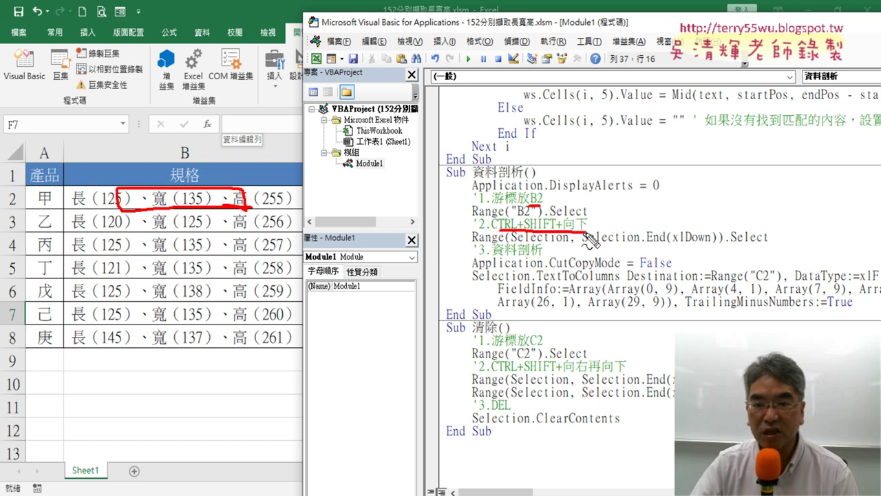
pyautogui.moveTo(198, 215); pyautogui.dragTo(208, 270)
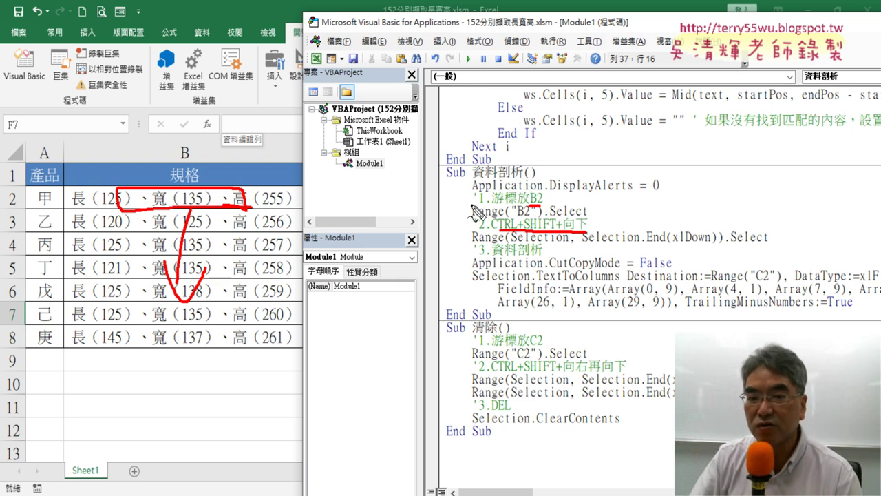
pyautogui.moveTo(475, 204); pyautogui.dragTo(481, 187)
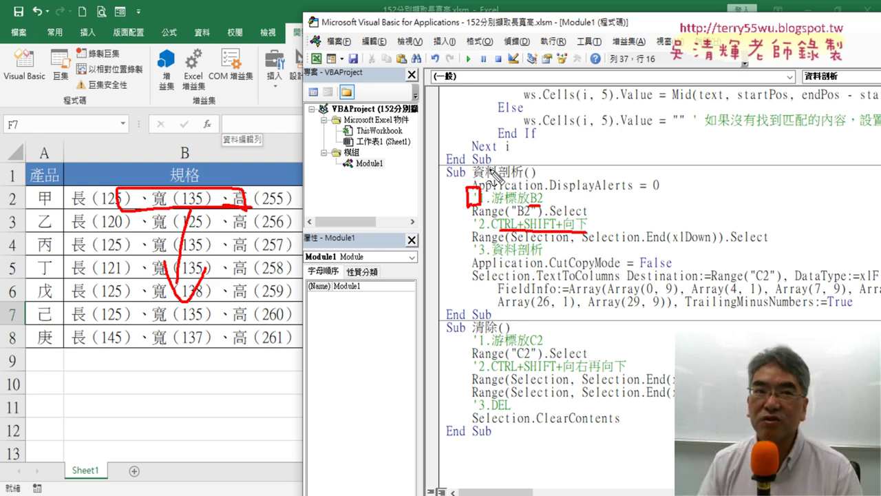
pyautogui.moveTo(482, 198); pyautogui.dragTo(557, 197)
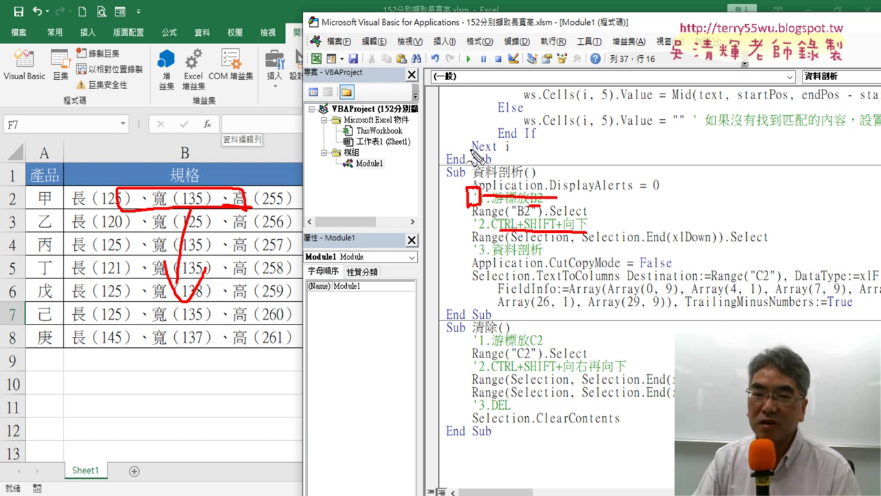
pyautogui.moveTo(447, 177); pyautogui.dragTo(468, 180)
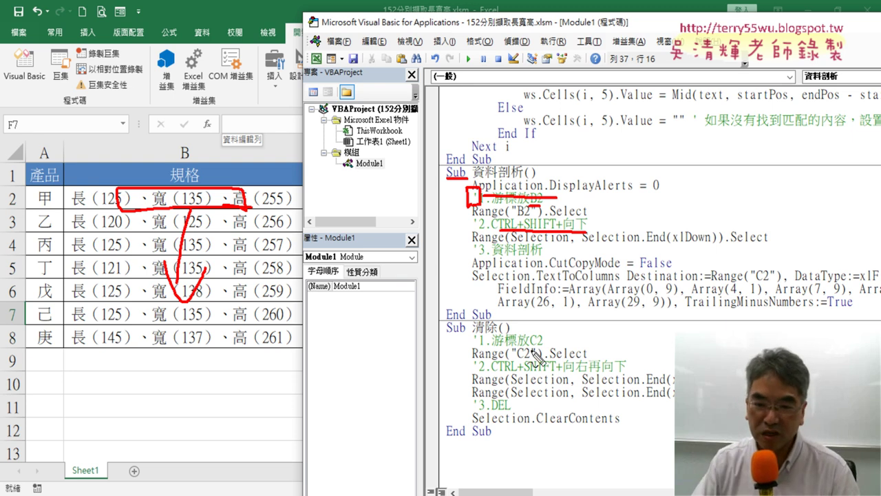
pyautogui.moveTo(532, 349); pyautogui.dragTo(548, 352)
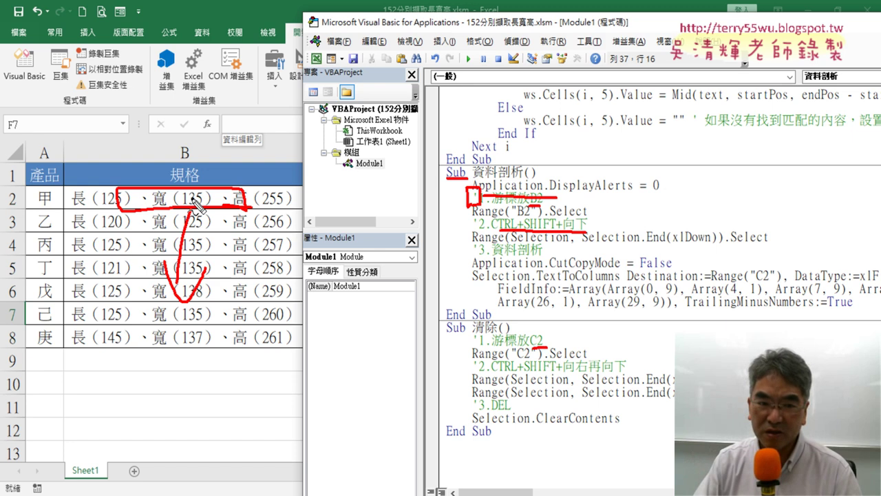
pyautogui.press('Escape')
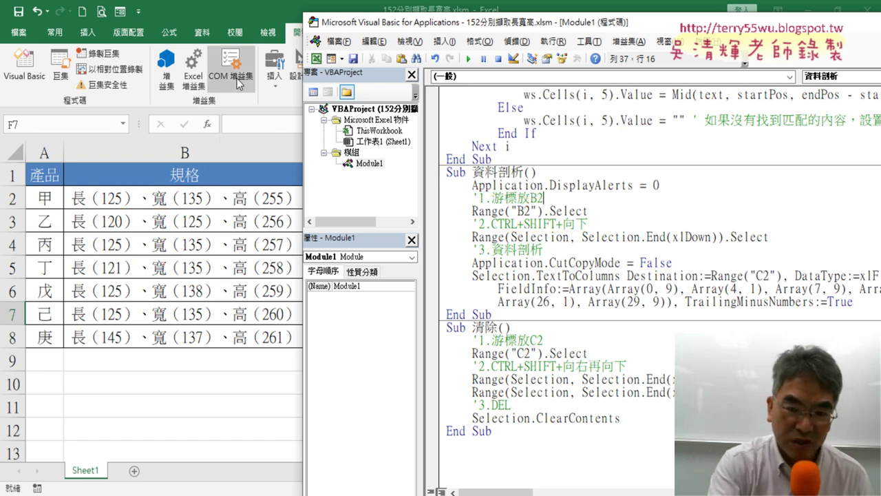
# Run 資料剖析 to fill 長/寬/高, then comment out Application.DisplayAlerts = 0.
pyautogui.moveTo(553, 11); pyautogui.dragTo(680, 8)
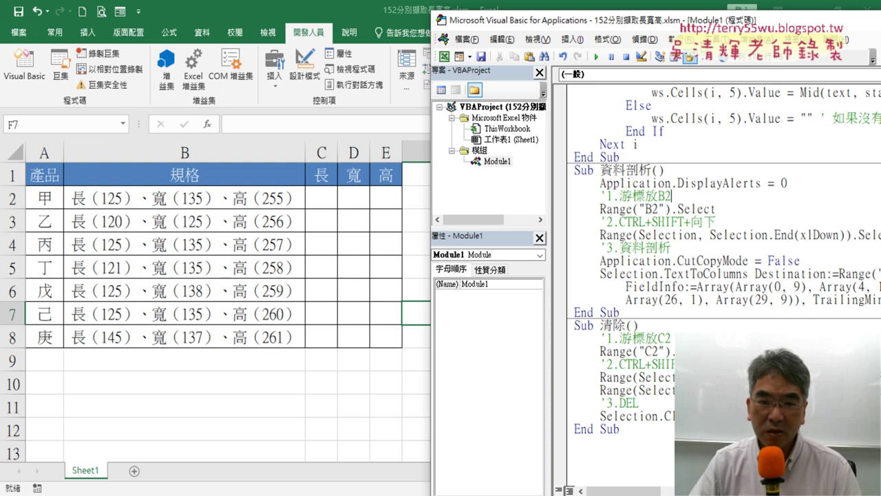
pyautogui.click(596, 57)
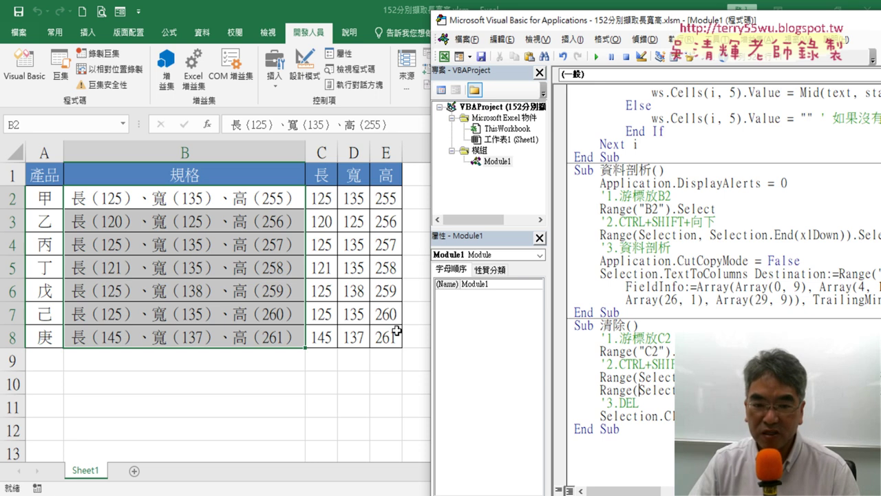
pyautogui.moveTo(619, 363); pyautogui.dragTo(682, 363)
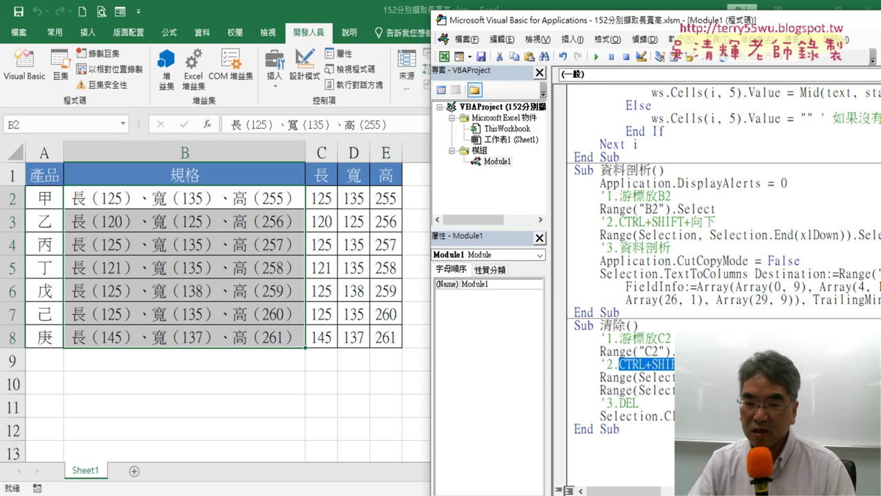
pyautogui.click(681, 364)
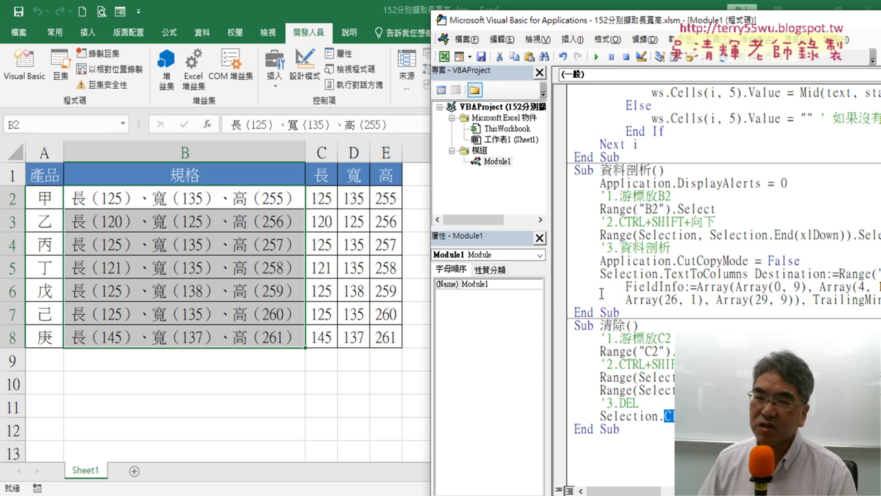
pyautogui.click(600, 183)
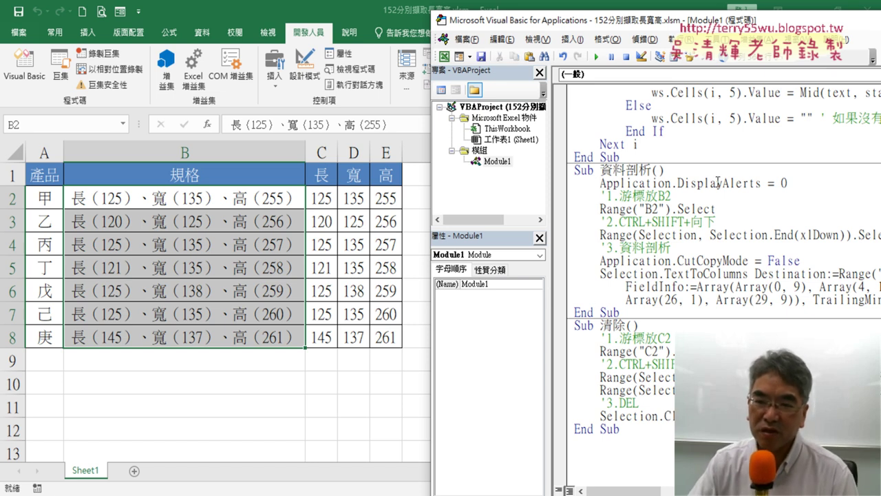
pyautogui.write("'")
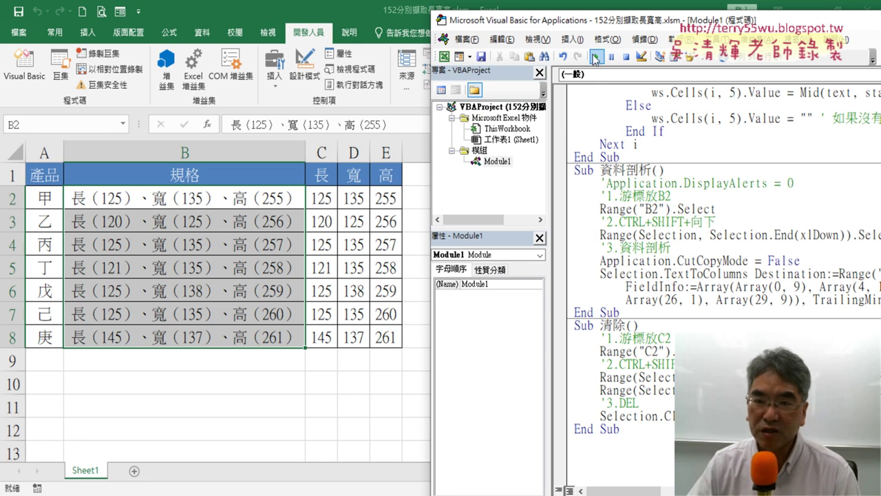
# Rerun 資料剖析, accept replacing the data, and uncomment the DisplayAlerts line.
pyautogui.click(595, 56)
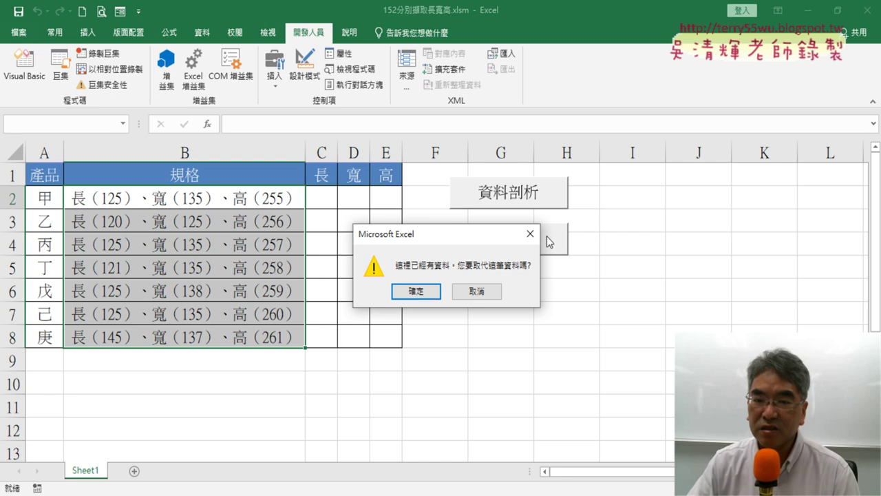
pyautogui.click(415, 291)
pyautogui.click(602, 183)
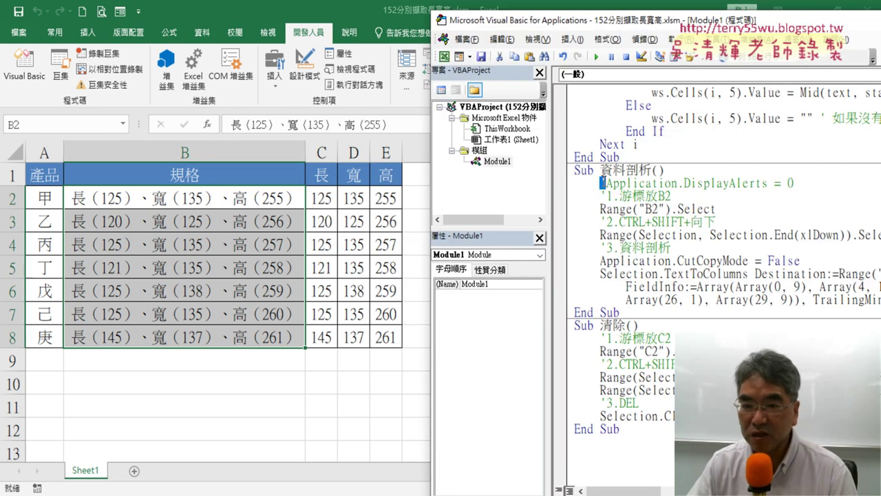
pyautogui.press('Delete')
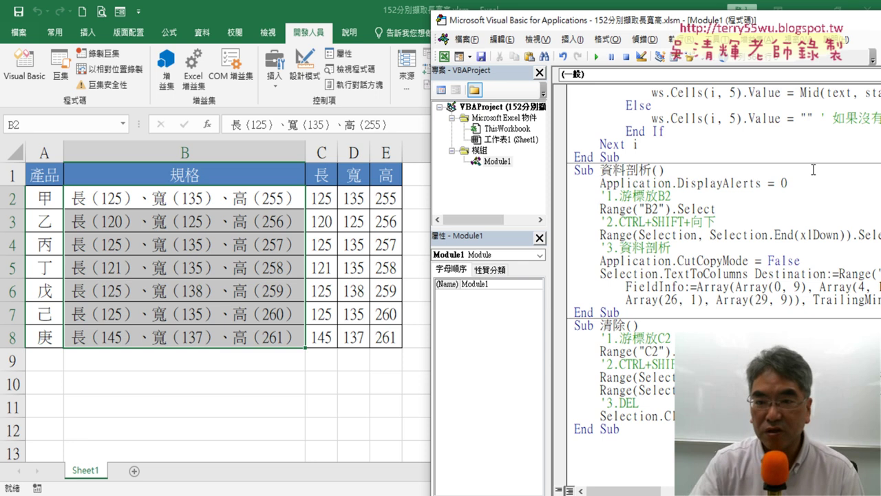
# Rewrite the line as Application.DisplayAlerts = False.
pyautogui.moveTo(672, 184); pyautogui.dragTo(606, 183)
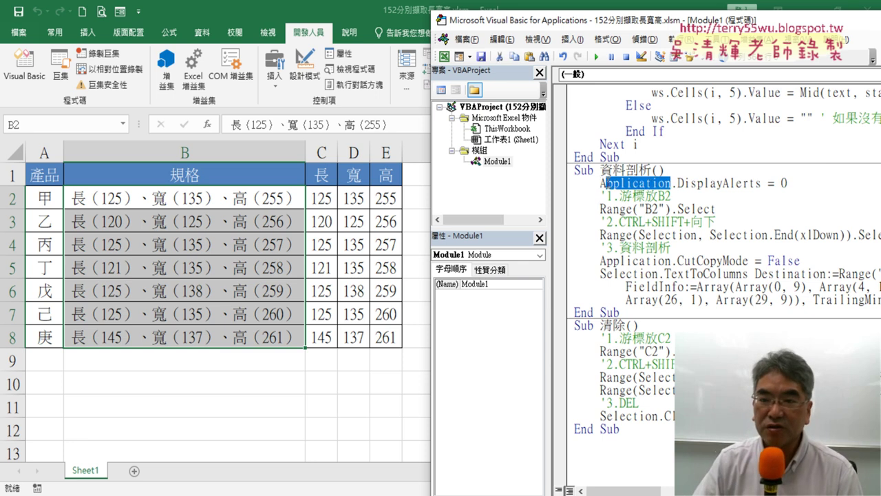
pyautogui.click(677, 183)
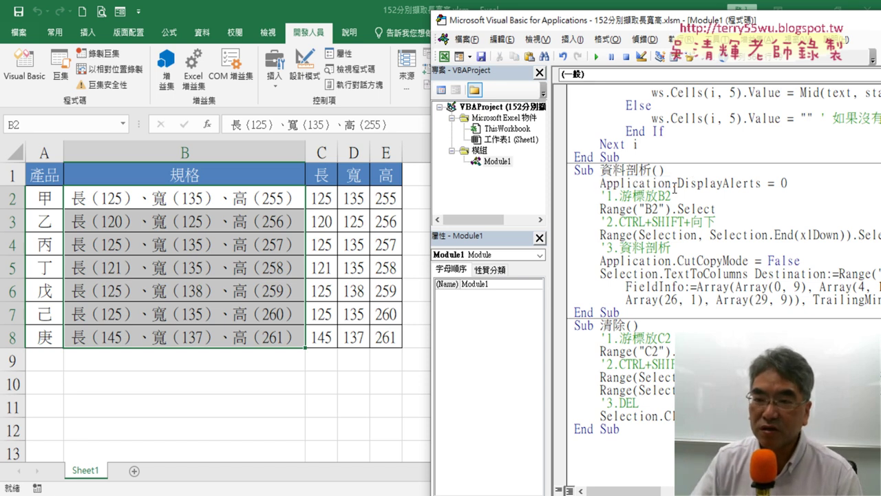
pyautogui.moveTo(675, 183); pyautogui.dragTo(792, 183)
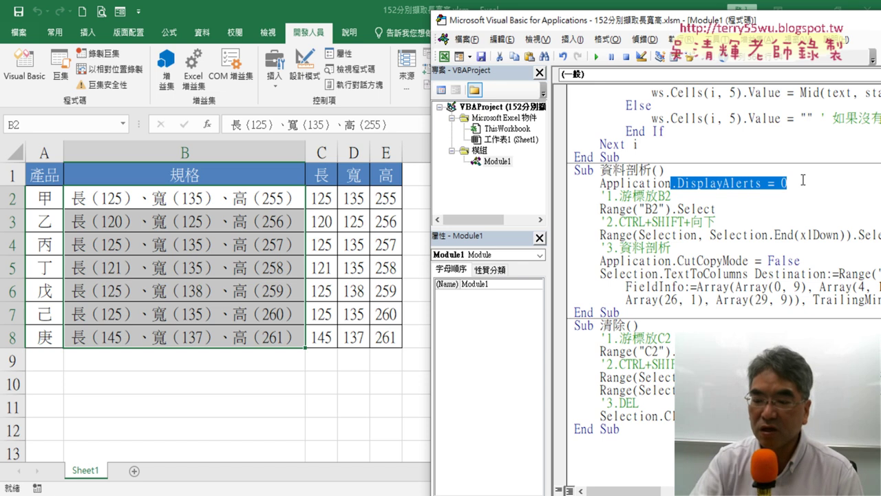
pyautogui.write('.')
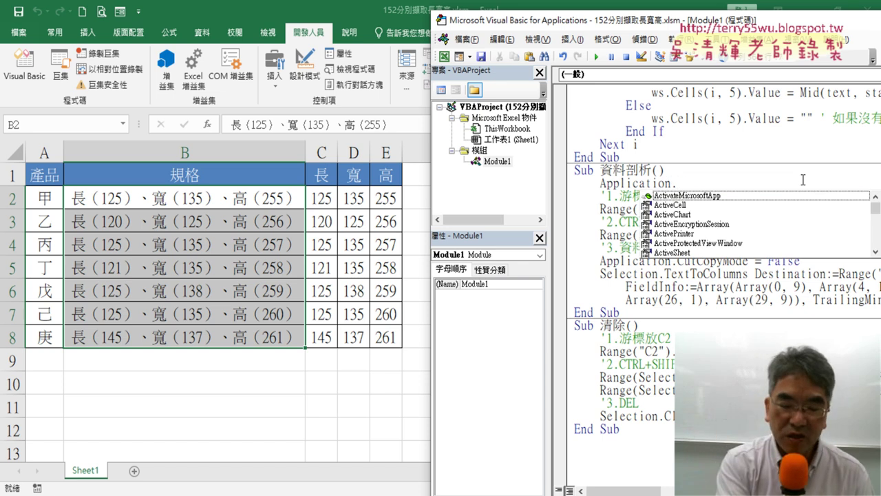
pyautogui.write('dis')
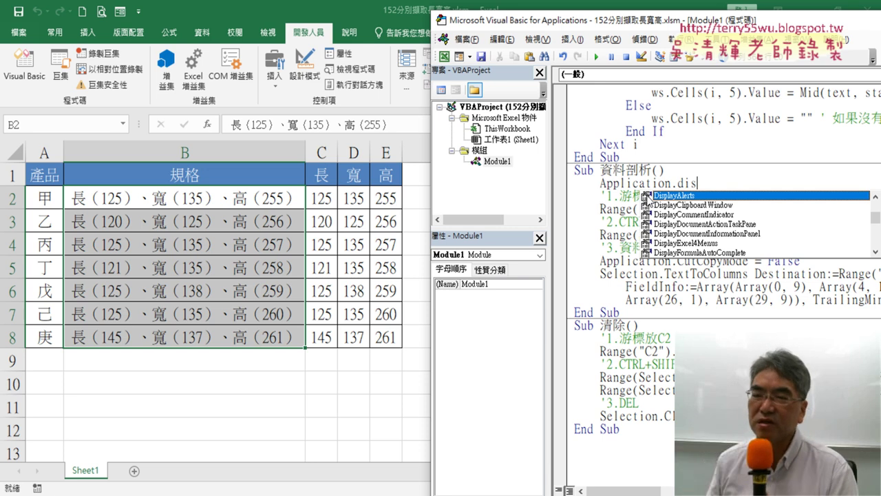
pyautogui.press('Tab')
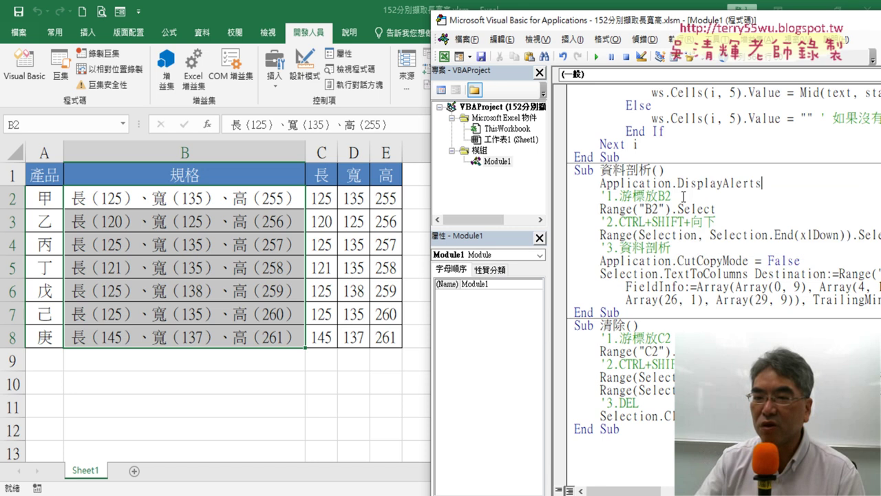
pyautogui.write('=')
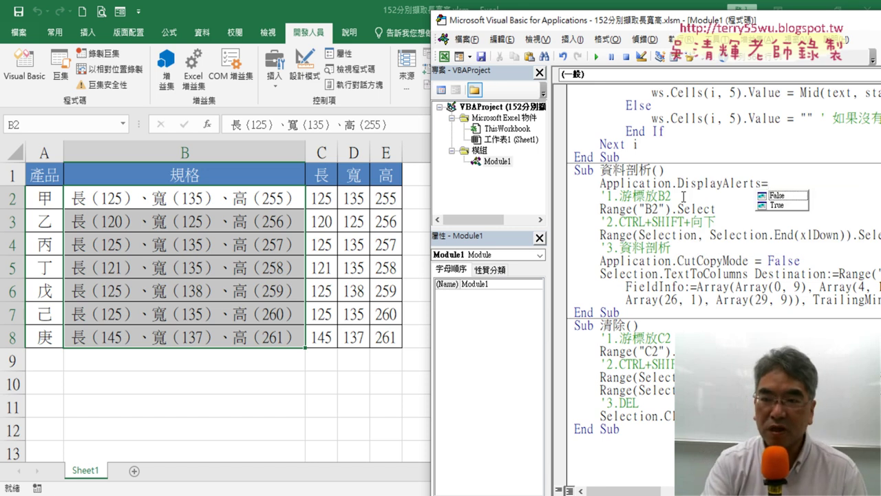
pyautogui.press('Tab')
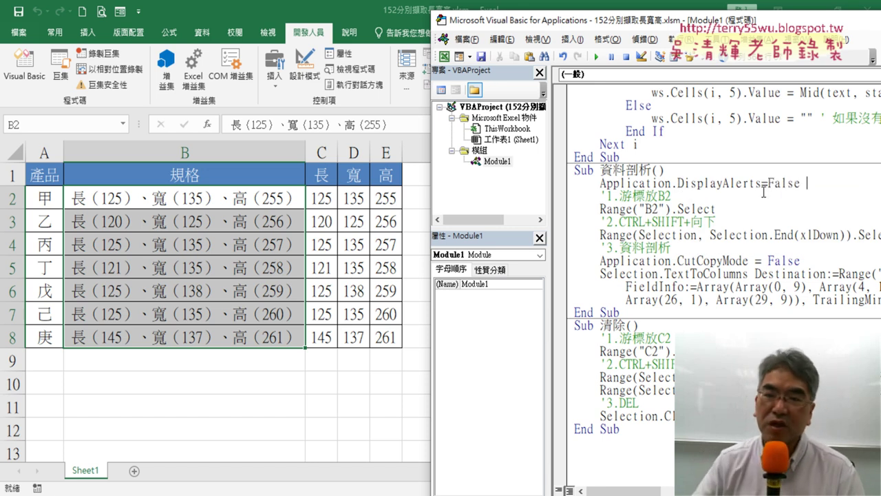
pyautogui.click(688, 211)
# Run 清除 and 資料剖析, then run 清除 again to empty 長, 寬 and 高.
pyautogui.click(596, 57)
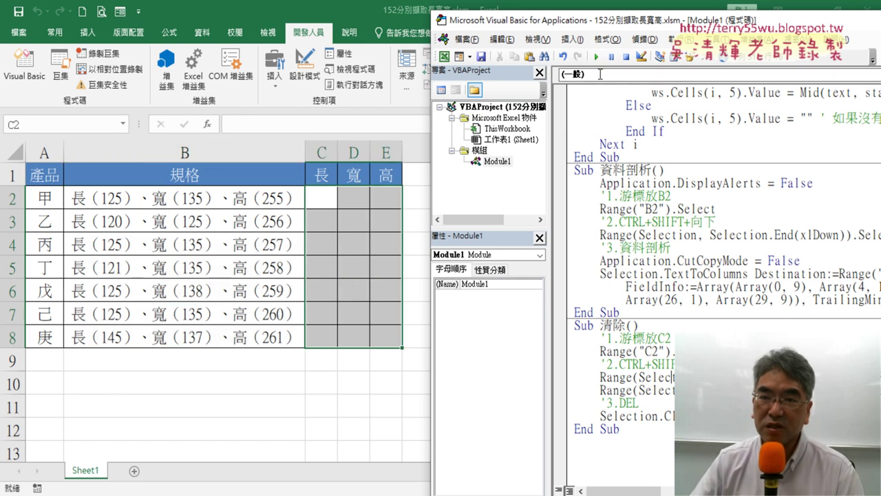
pyautogui.click(597, 57)
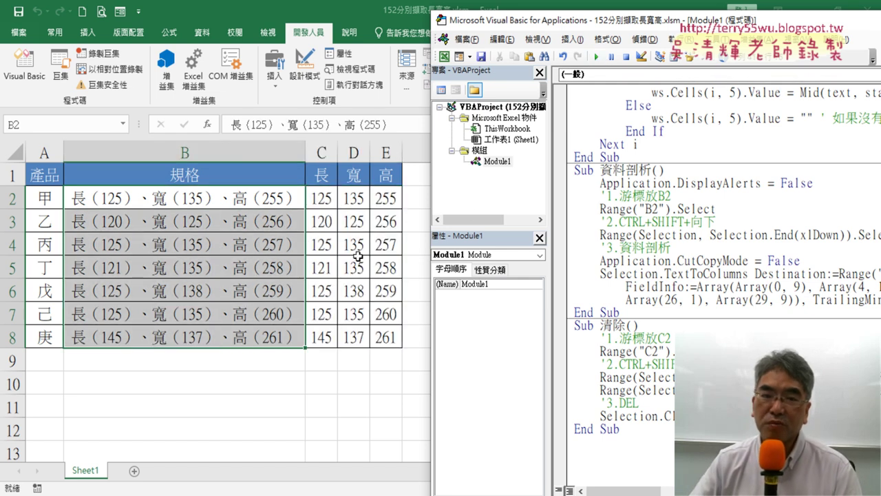
pyautogui.moveTo(820, 181); pyautogui.dragTo(600, 183)
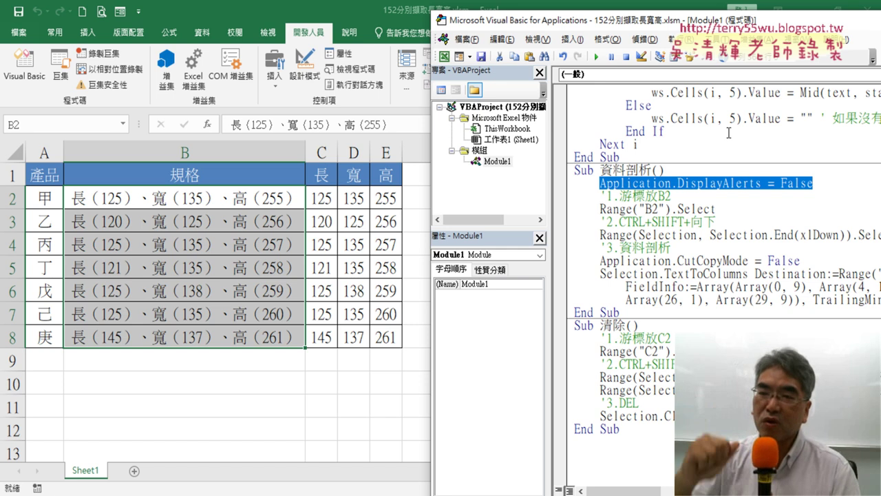
pyautogui.click(646, 390)
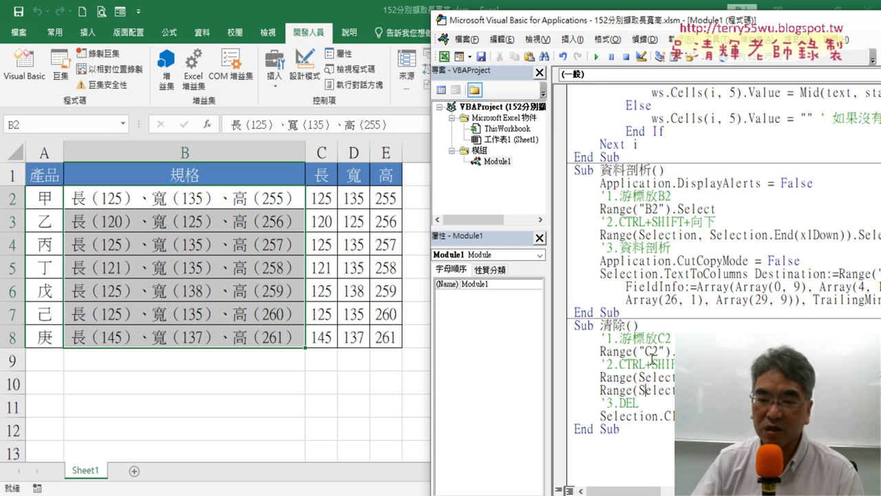
pyautogui.click(597, 57)
# Move and narrow the VBA editor window so the worksheet shows beside it.
pyautogui.moveTo(645, 28); pyautogui.dragTo(592, 29)
pyautogui.moveTo(521, 171); pyautogui.dragTo(617, 172)
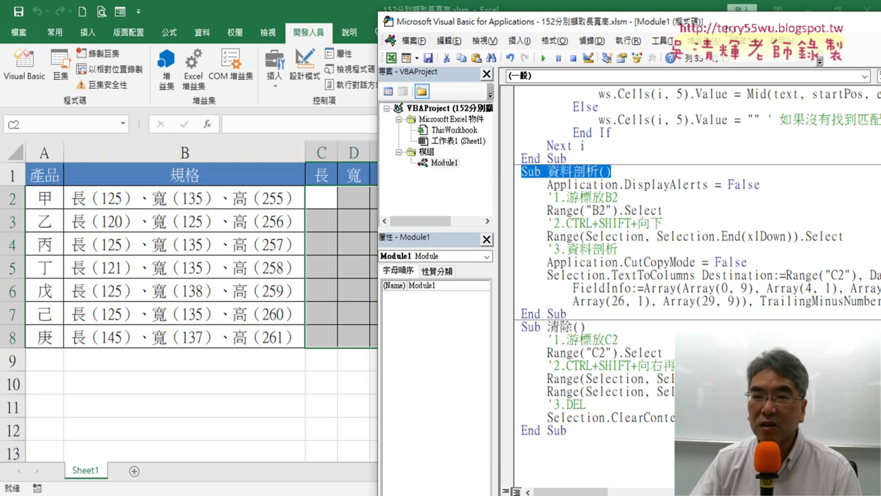
pyautogui.moveTo(689, 22); pyautogui.dragTo(271, 20)
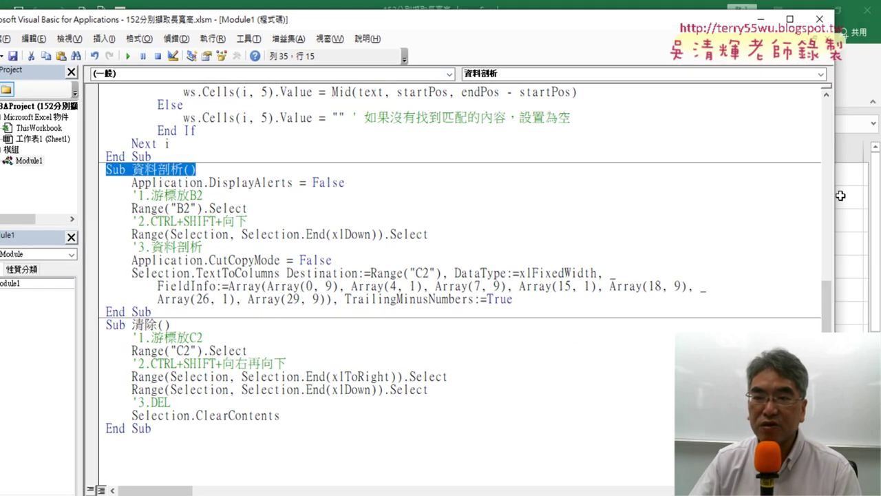
pyautogui.moveTo(837, 196); pyautogui.dragTo(407, 196)
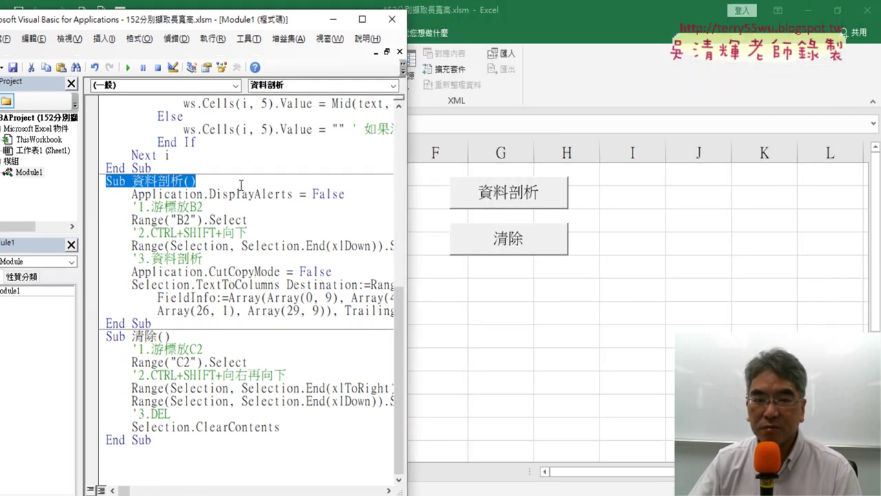
pyautogui.click(142, 183)
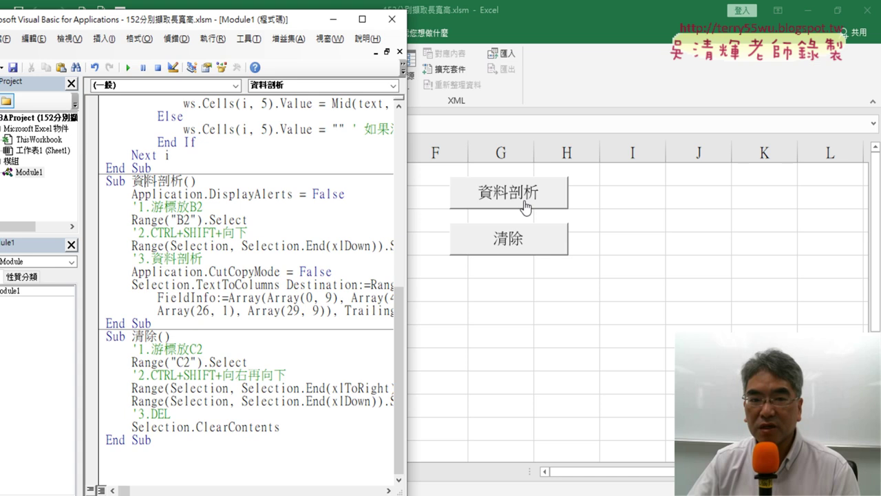
pyautogui.click(156, 337)
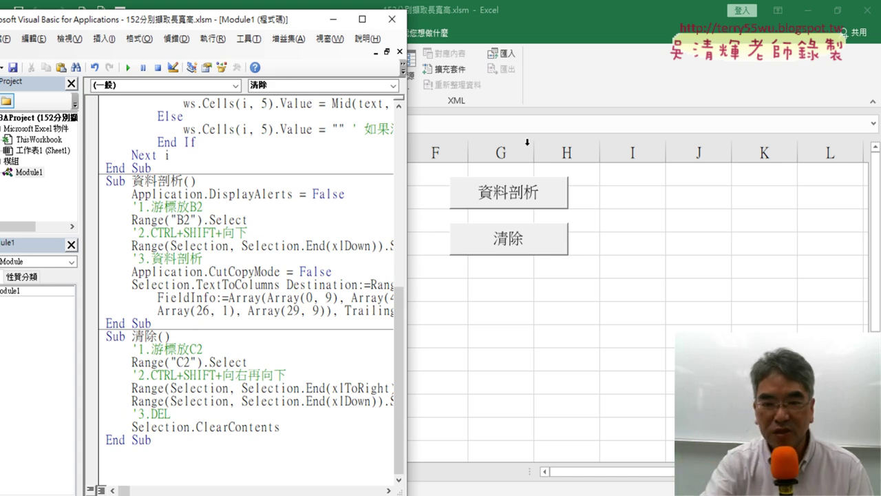
pyautogui.moveTo(253, 21)
pyautogui.mouseDown()
pyautogui.moveTo(295, 60)
pyautogui.moveTo(290, 48)
pyautogui.mouseUp()
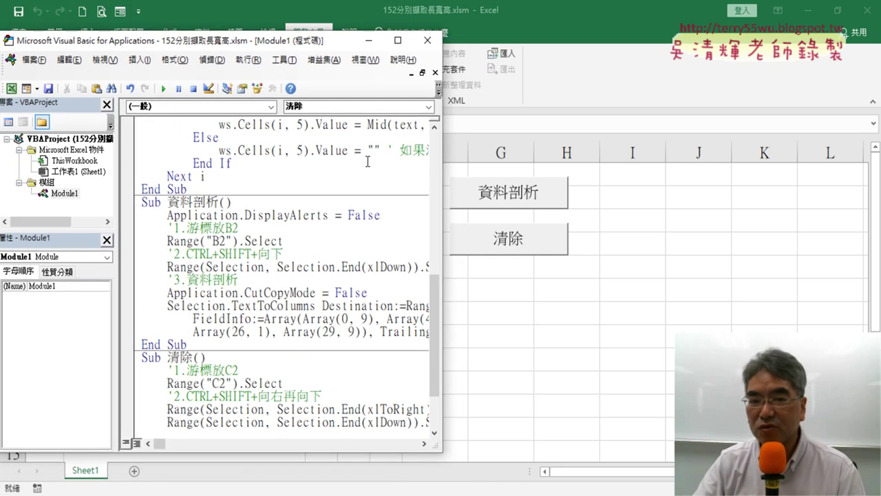
pyautogui.moveTo(443, 193); pyautogui.dragTo(406, 194)
# Fill and clear 長/寬/高 twice with the 資料剖析 and 清除 buttons, then reopen Visual Basic.
pyautogui.click(566, 334)
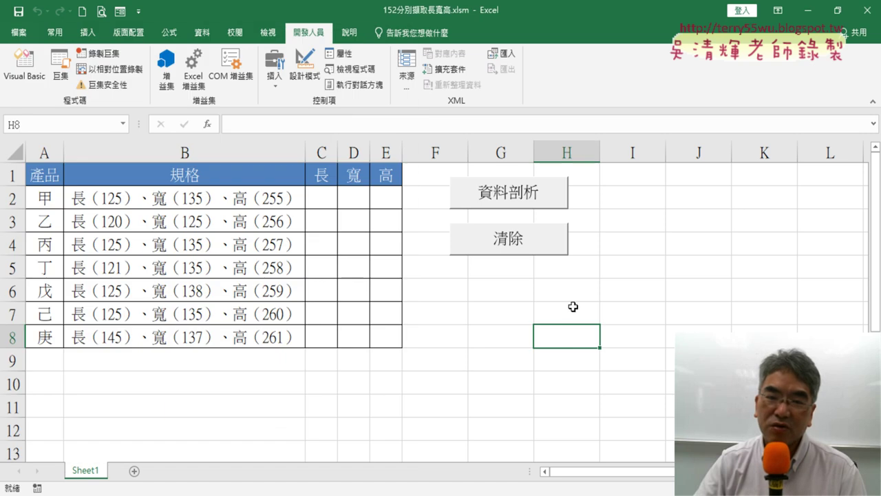
pyautogui.click(506, 195)
pyautogui.click(510, 246)
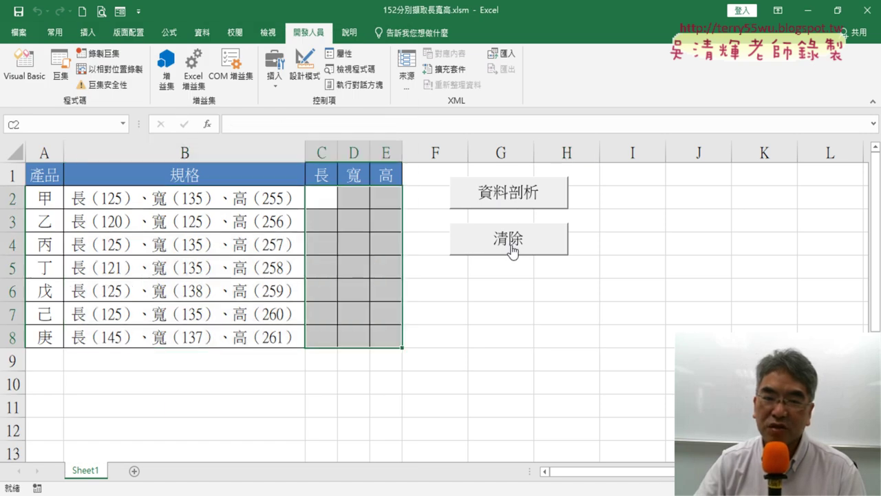
pyautogui.click(510, 200)
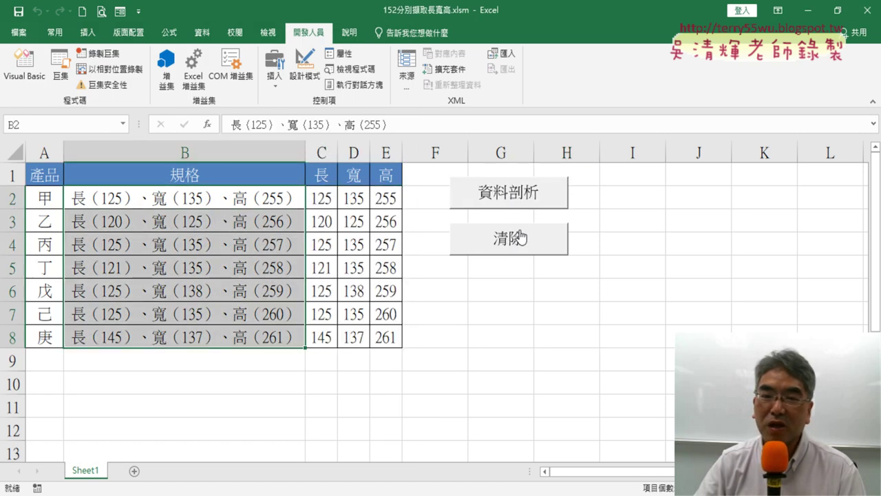
pyautogui.click(525, 238)
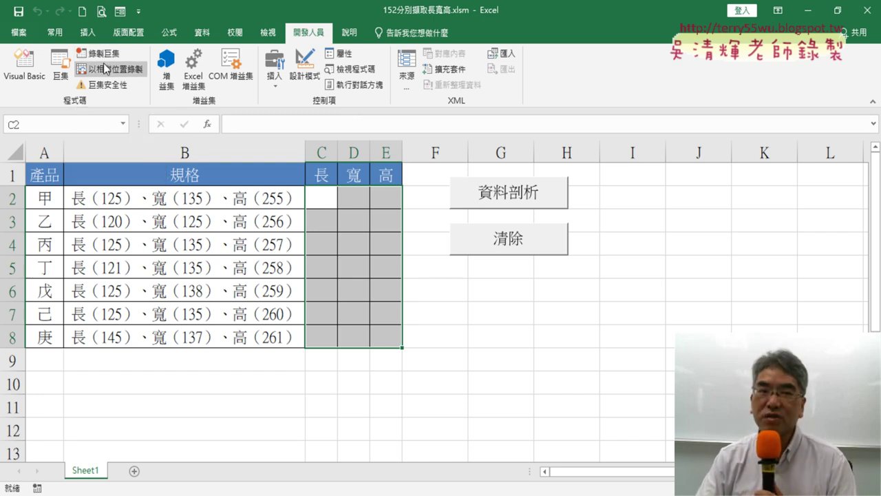
pyautogui.click(22, 76)
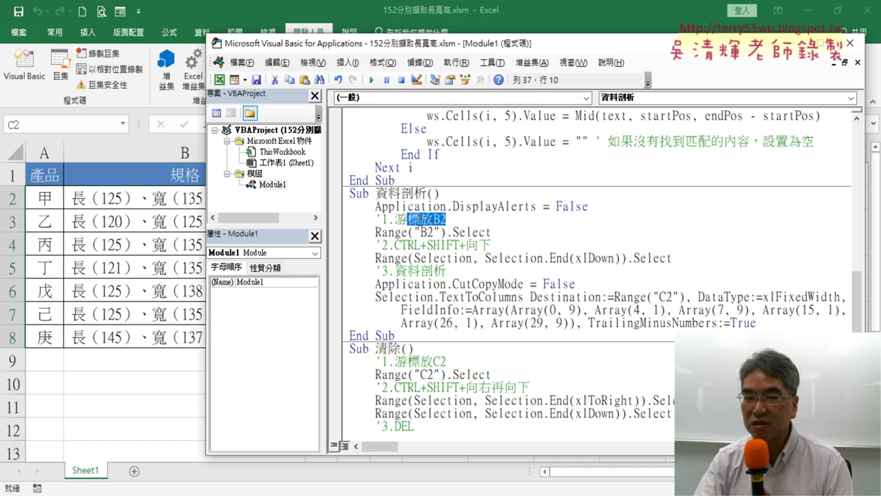
# Highlight the two step comments in 資料剖析, then narrow and shift the editor so the sheet buttons show.
pyautogui.moveTo(467, 220); pyautogui.dragTo(383, 221)
pyautogui.moveTo(491, 245); pyautogui.dragTo(376, 245)
pyautogui.moveTo(860, 264); pyautogui.dragTo(493, 254)
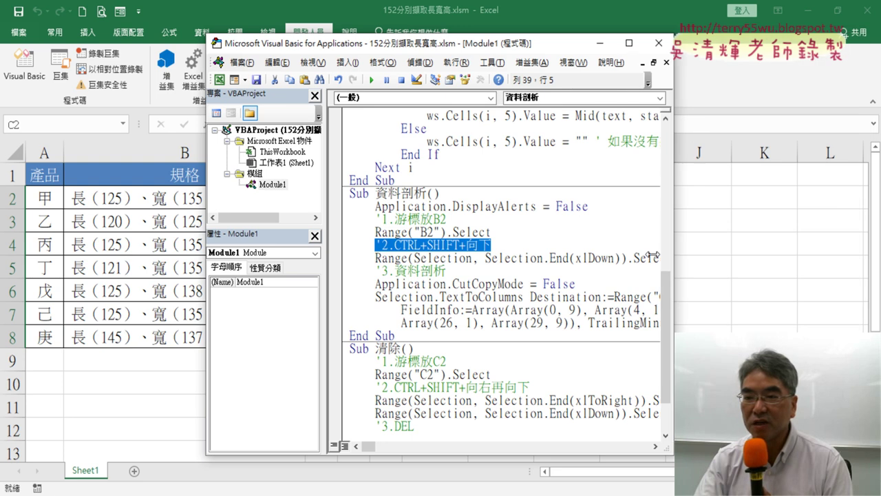
pyautogui.moveTo(347, 44); pyautogui.dragTo(178, 44)
pyautogui.moveTo(324, 202); pyautogui.dragTo(434, 202)
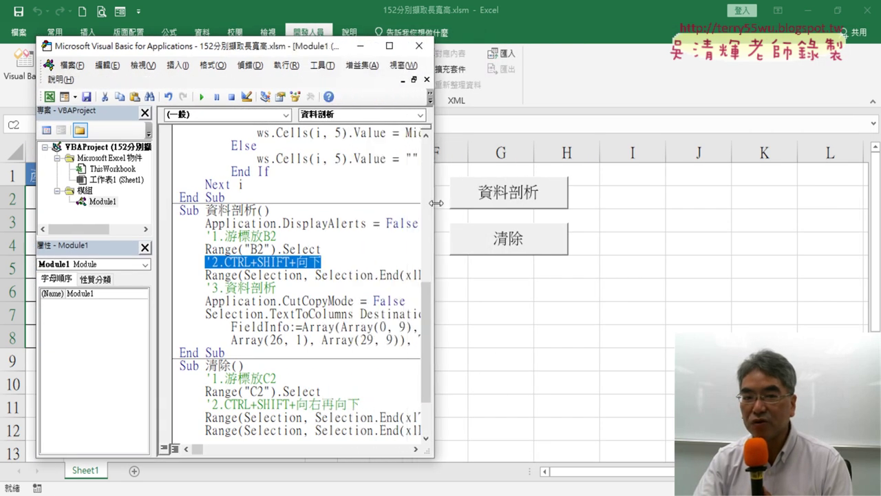
pyautogui.click(347, 274)
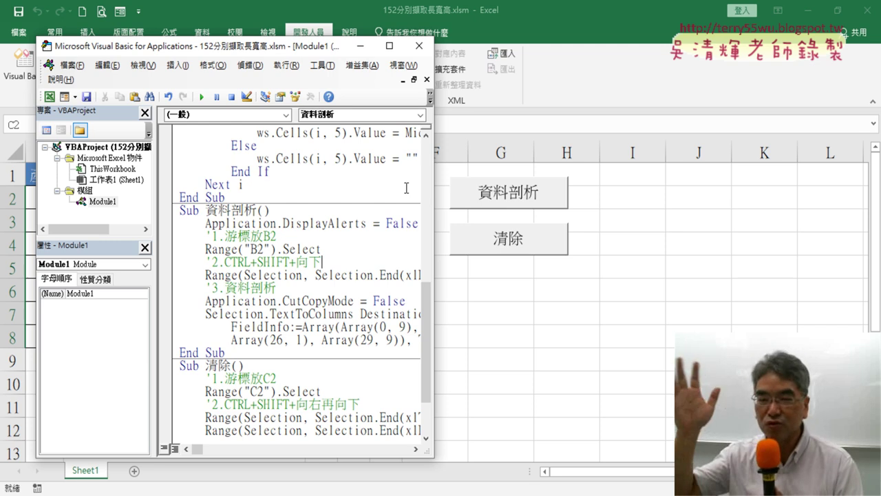
# Widen the Module1 code editor window and nudge it up and to the left.
pyautogui.press('Up')
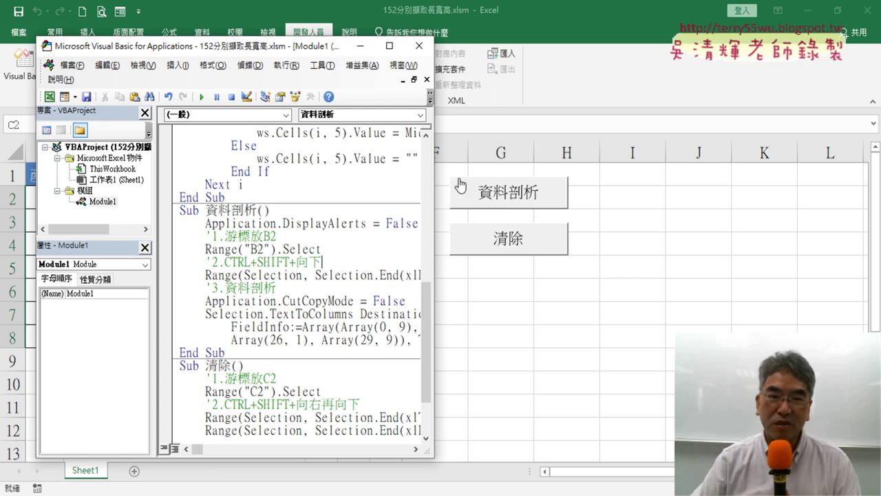
pyautogui.moveTo(438, 299); pyautogui.dragTo(559, 304)
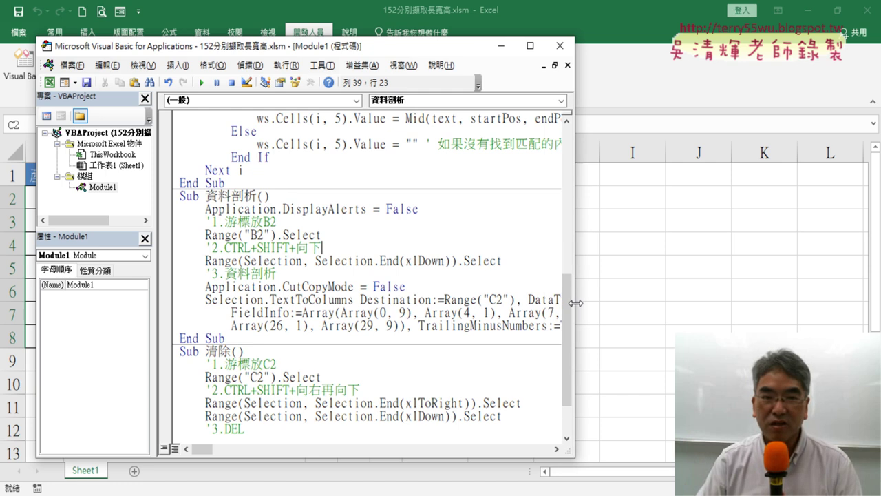
pyautogui.moveTo(359, 55); pyautogui.dragTo(318, 37)
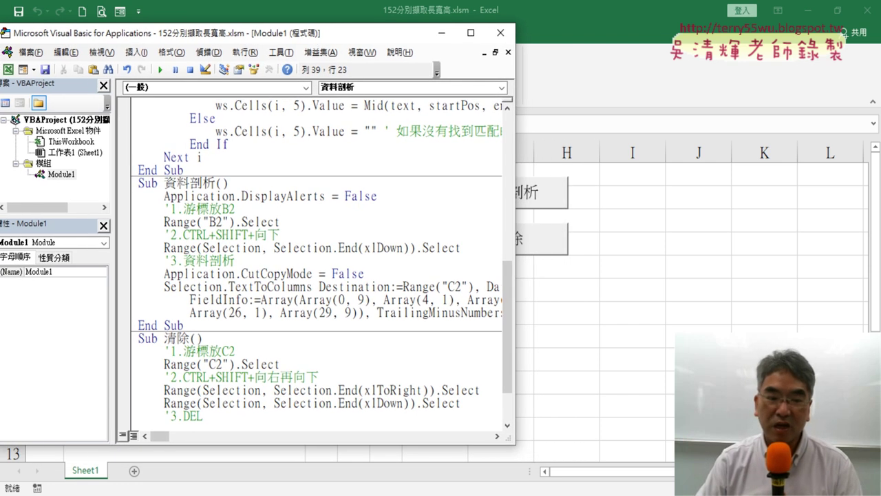
# Sort the 01文字與資料函數 folder by name and open 101(如何留下中英文中的中文).xlsx.
pyautogui.click(175, 468)
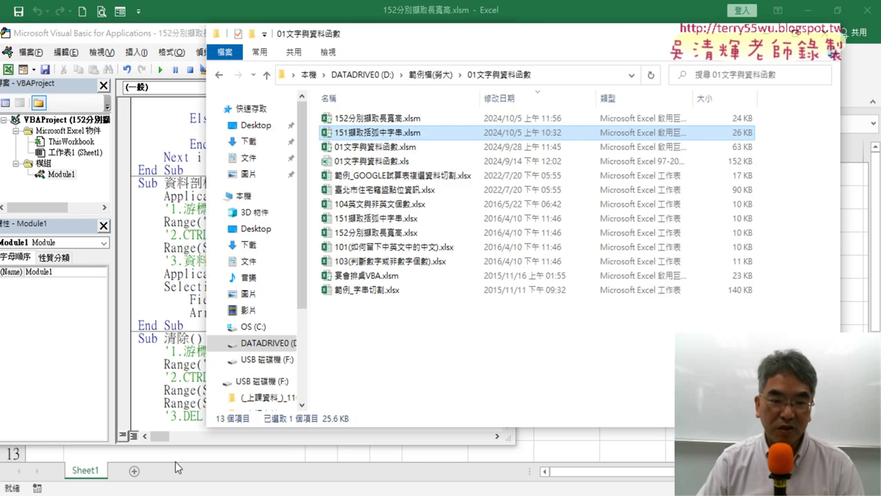
pyautogui.click(420, 101)
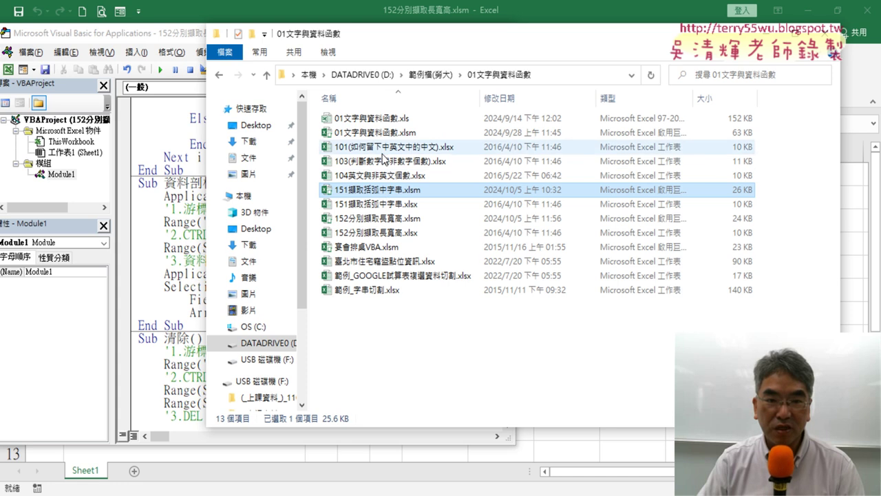
pyautogui.click(402, 150)
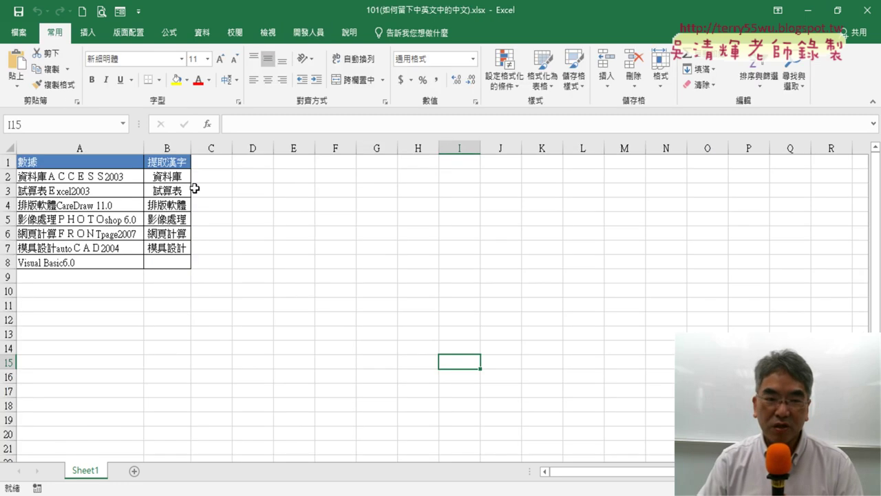
pyautogui.keyDown('ctrl'); pyautogui.scroll(2, 624, 252); pyautogui.keyUp('ctrl')
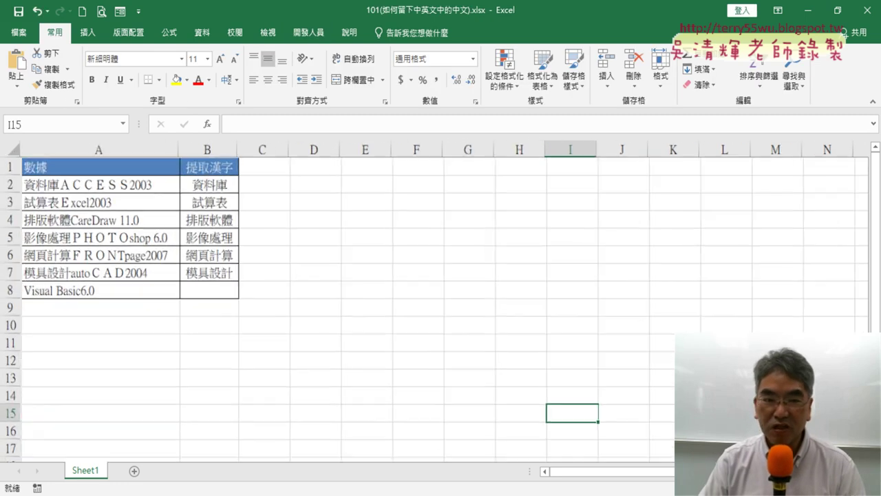
pyautogui.scroll(-1, 518, 324)
pyautogui.keyDown('ctrl'); pyautogui.scroll(2, 517, 324); pyautogui.keyUp('ctrl')
pyautogui.scroll(1, 518, 324)
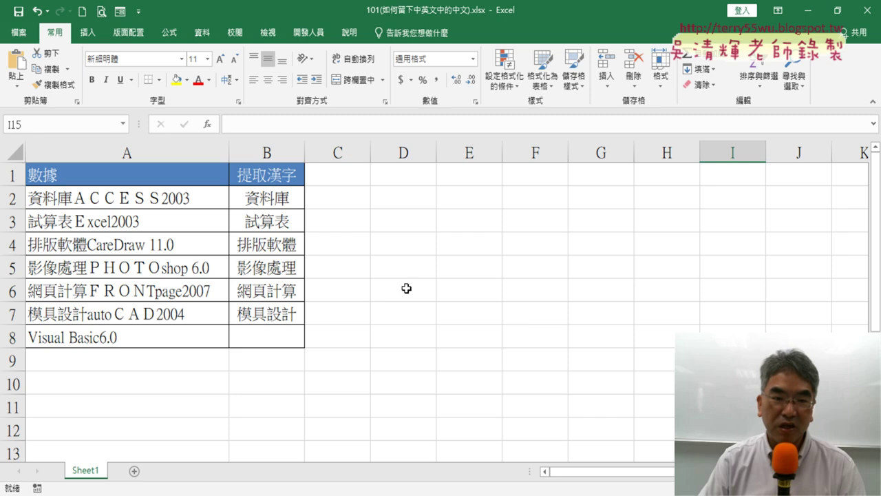
pyautogui.moveTo(270, 198); pyautogui.dragTo(269, 339)
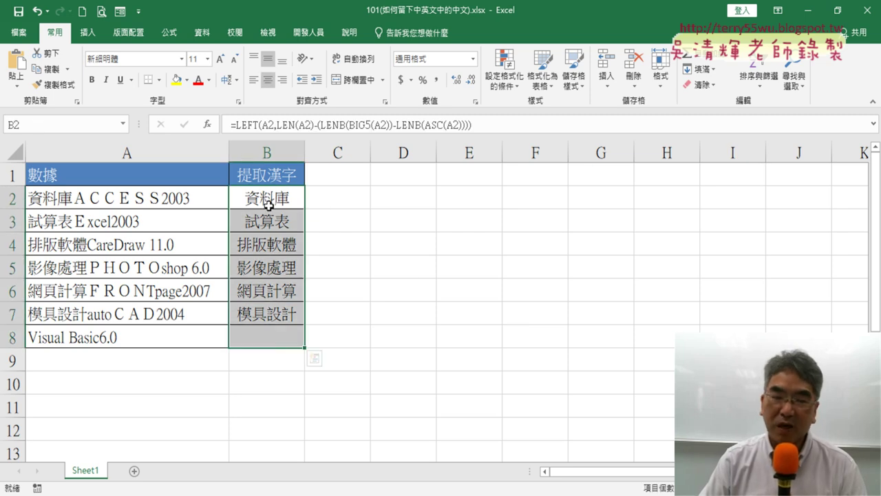
# Delete the extraction formulas from the 提取漢字 cells B2:B8.
pyautogui.press('Delete')
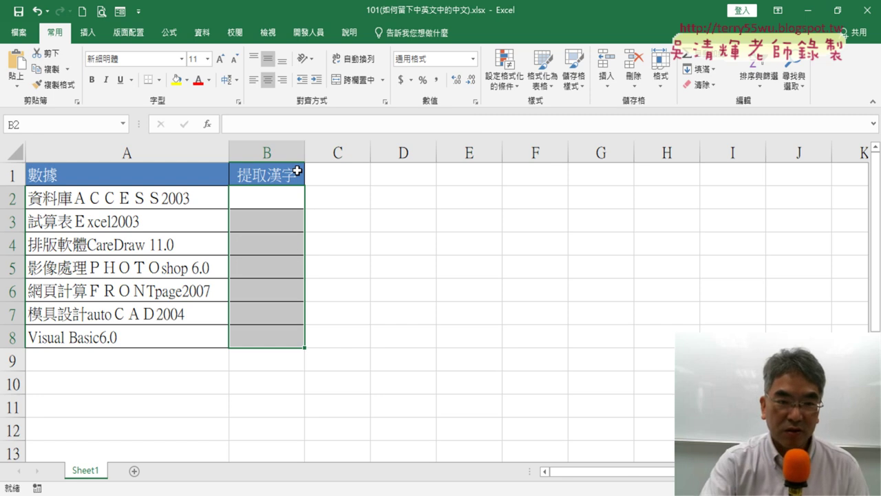
pyautogui.click(38, 199)
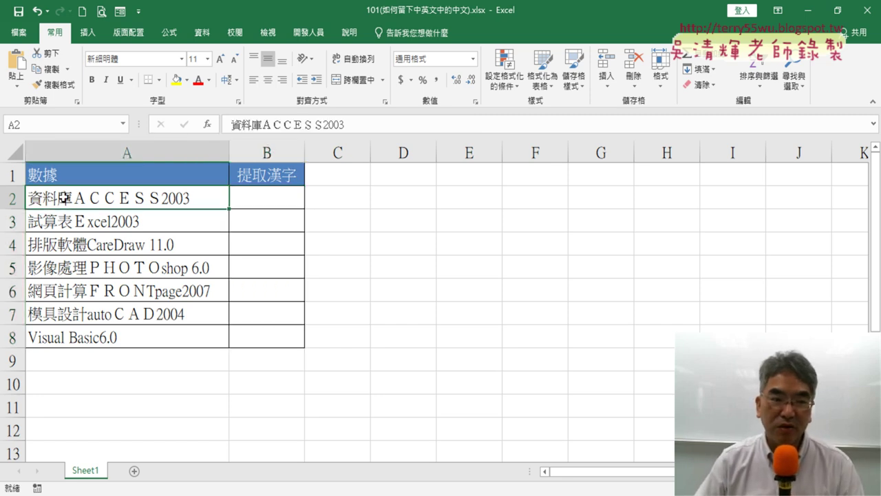
pyautogui.click(281, 192)
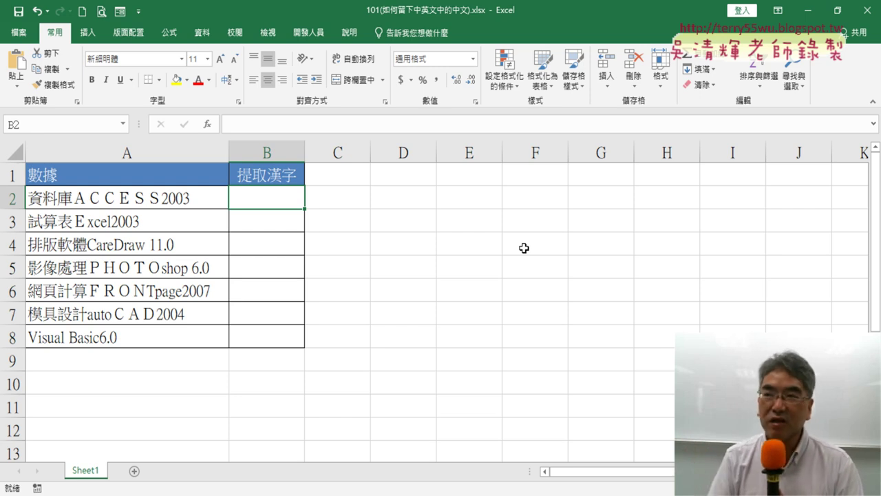
# Mark working ranges in columns C and D, then highlight the leading Chinese characters in A2.
pyautogui.click(337, 177)
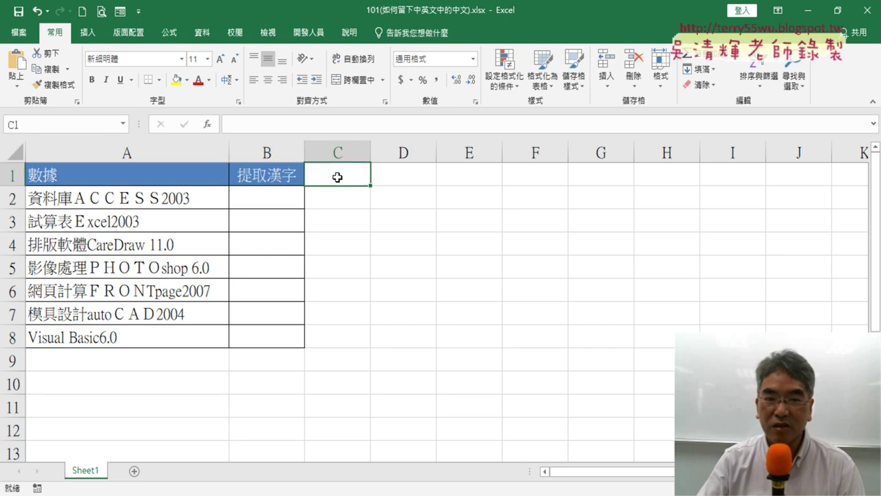
pyautogui.moveTo(359, 202); pyautogui.dragTo(349, 341)
pyautogui.moveTo(417, 196); pyautogui.dragTo(411, 278)
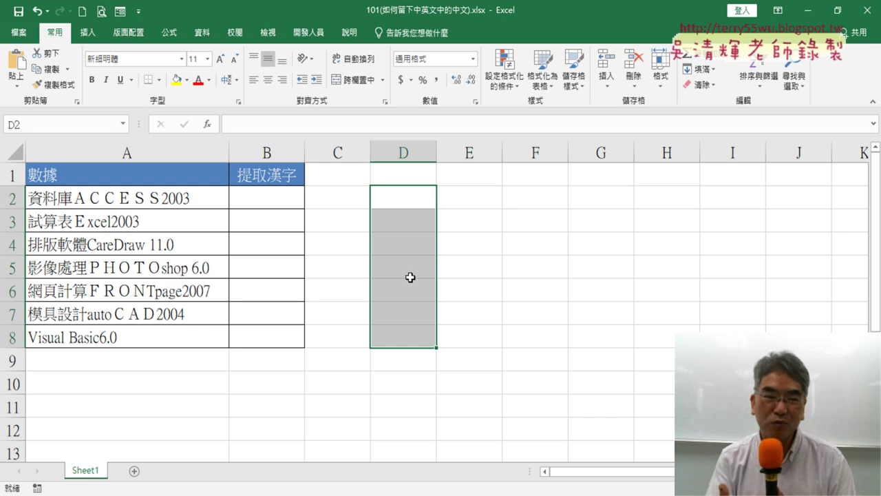
pyautogui.doubleClick(71, 197)
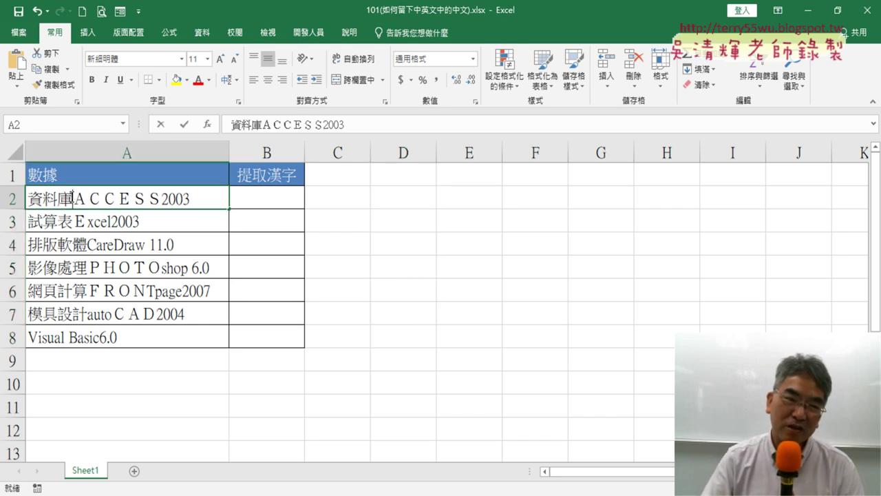
pyautogui.moveTo(72, 198); pyautogui.dragTo(27, 198)
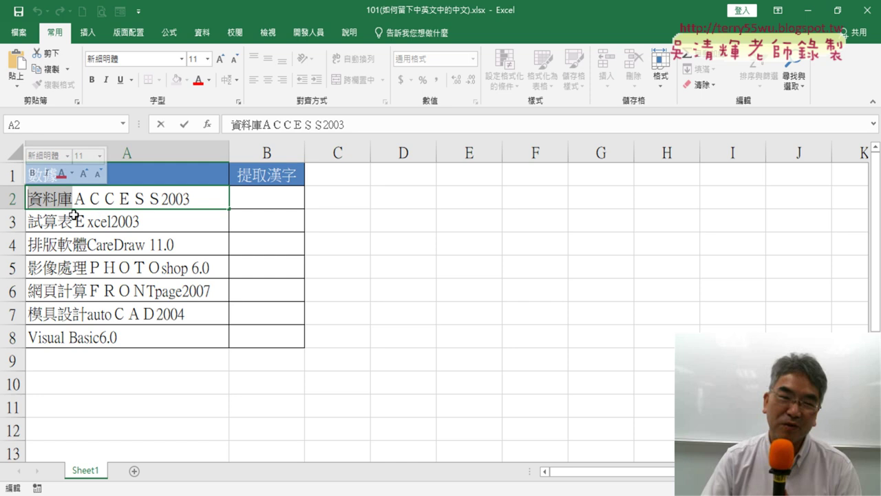